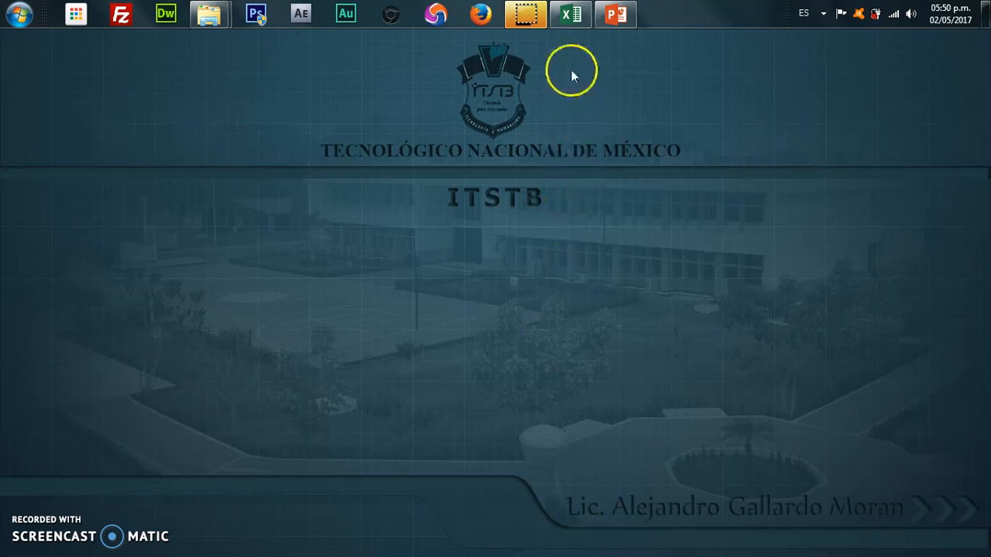
Step: Switch to the CAMPOS RH workbook in Excel and examine the EMPLEADOS heading and its fields from IDEMP to DIRECCIÓN
right_click(569, 23)
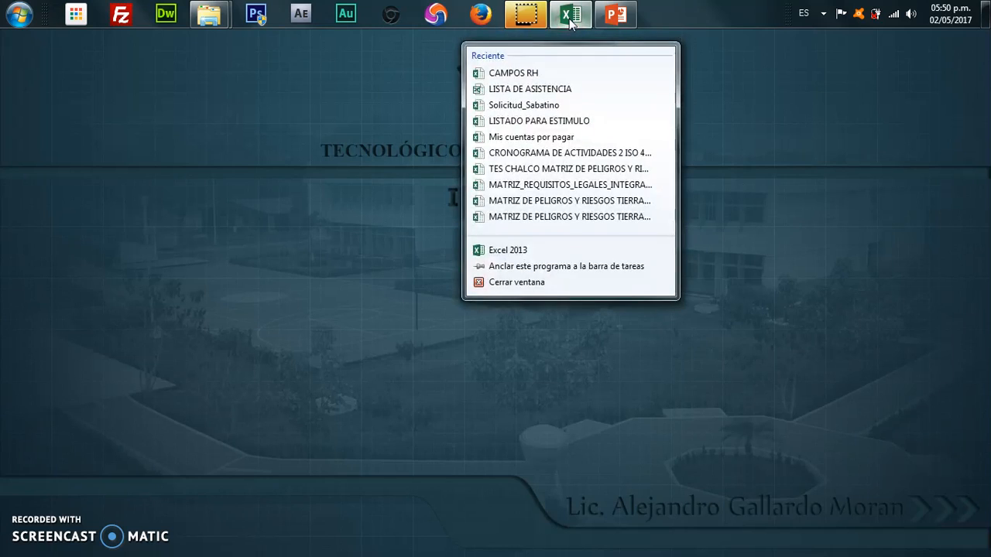
left_click(569, 23)
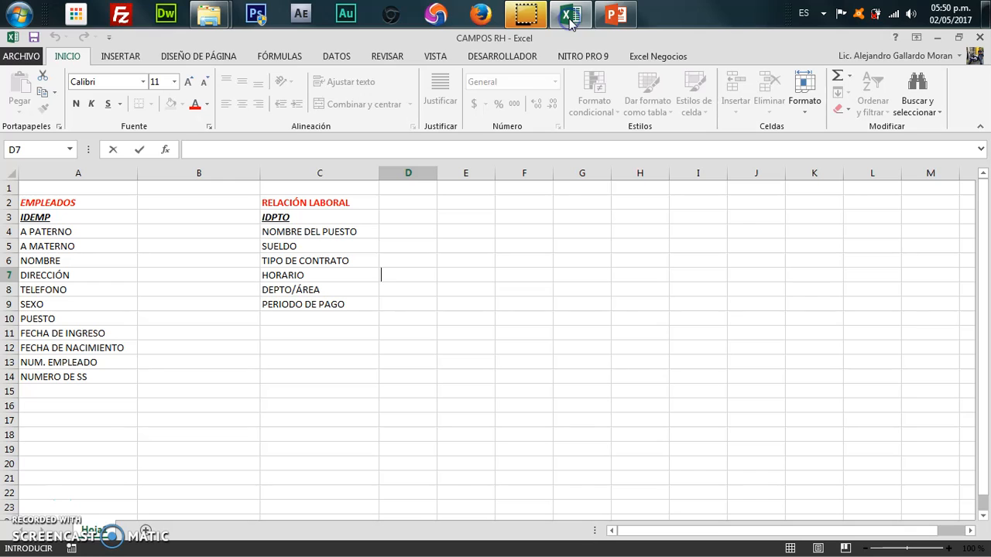
left_click(104, 217)
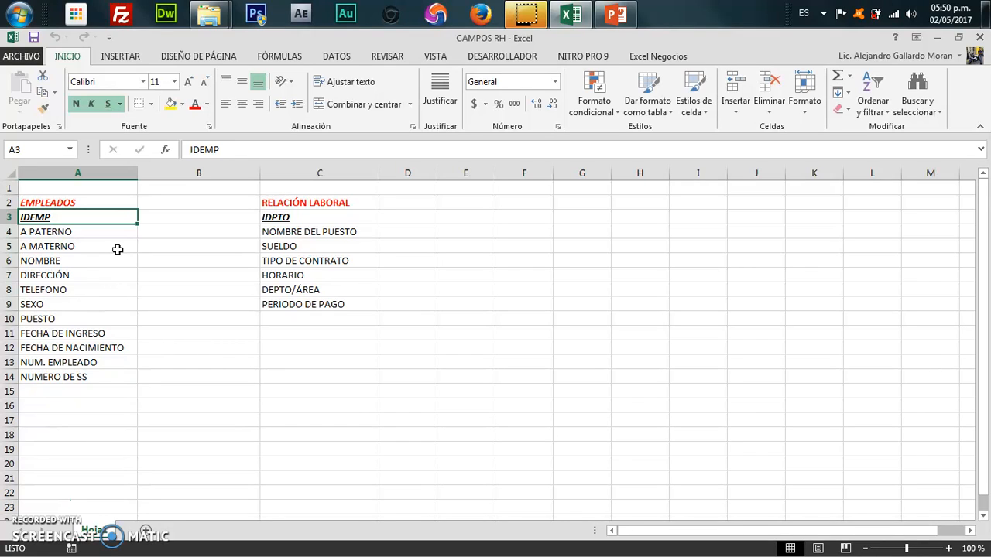
key("Down")
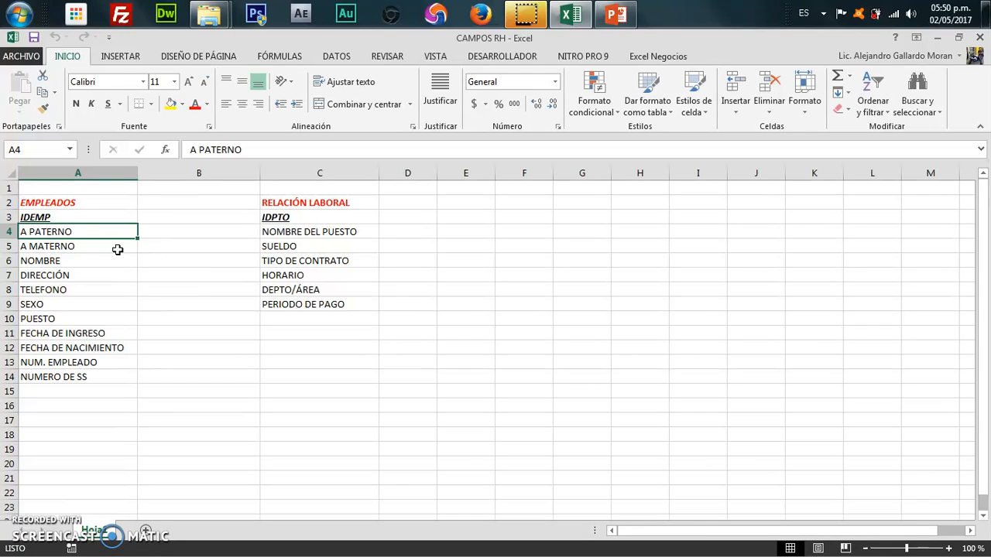
key("Down")
key("Up")
key("Up")
key("Up")
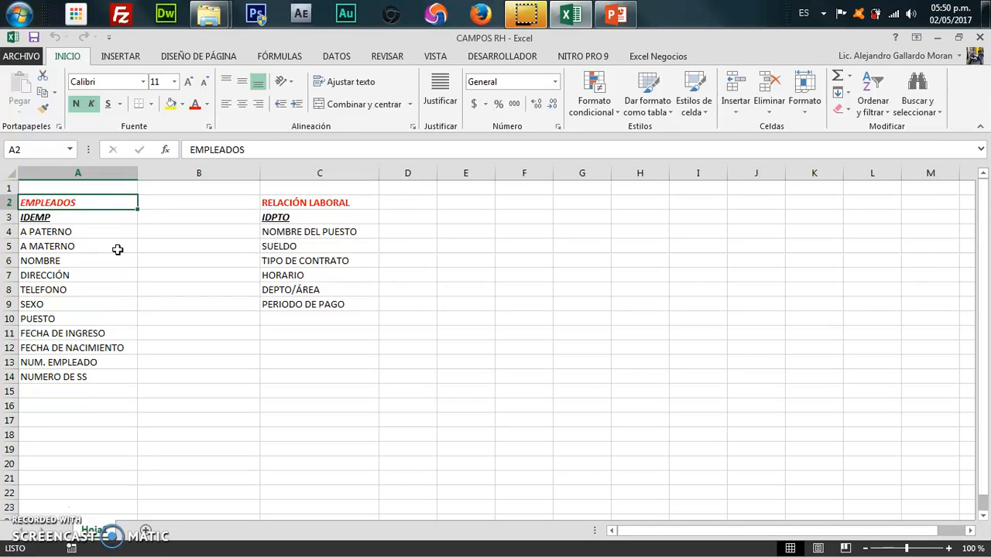
key("Down")
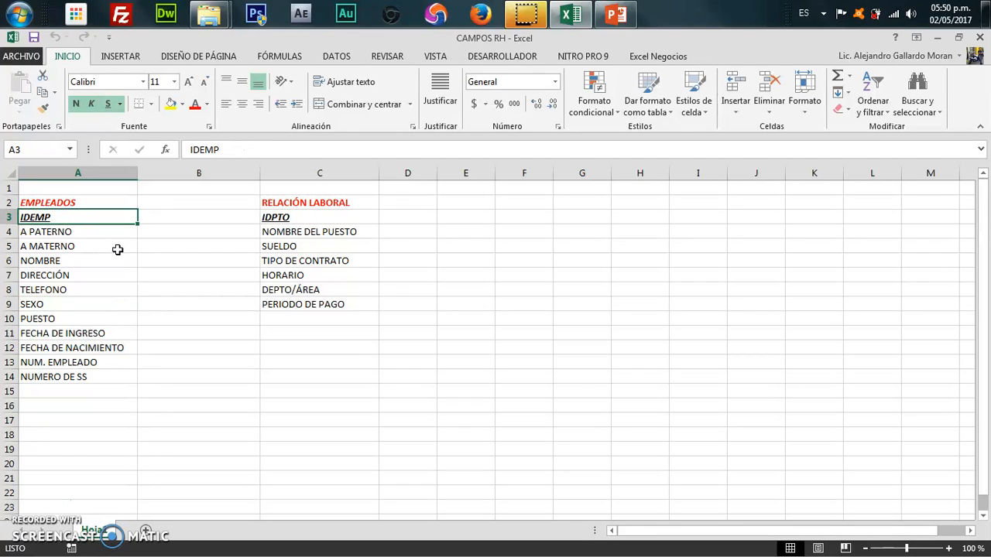
key("Down")
key("Down")
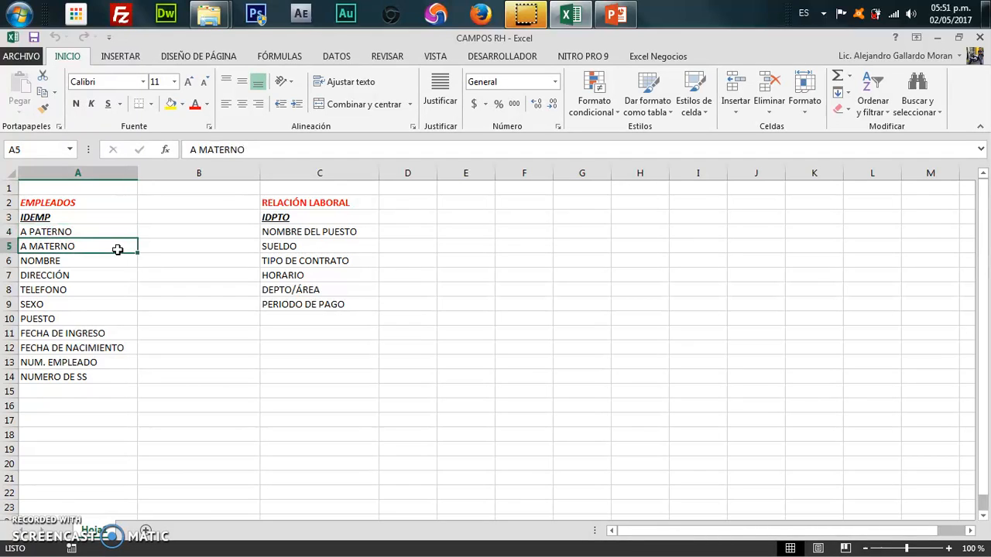
key("Down")
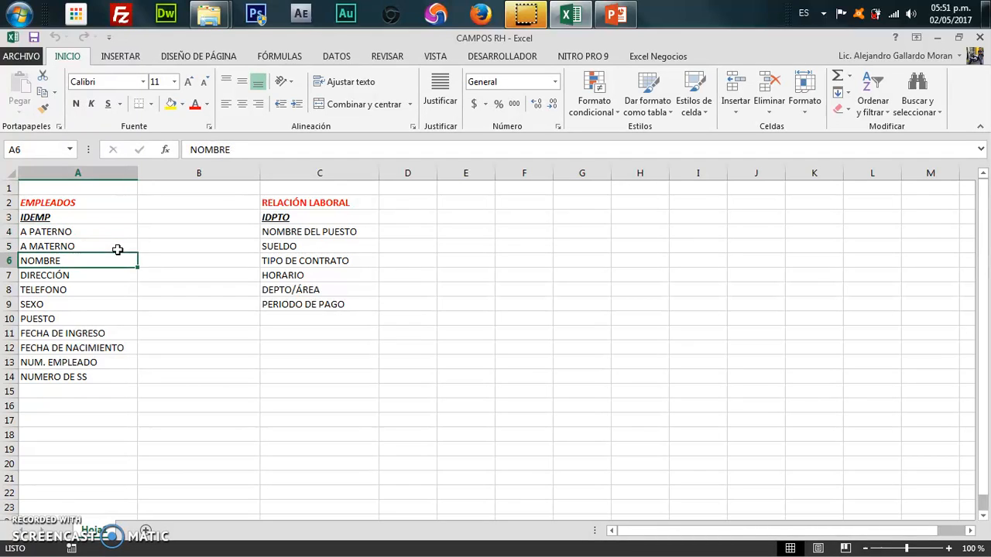
key("Down")
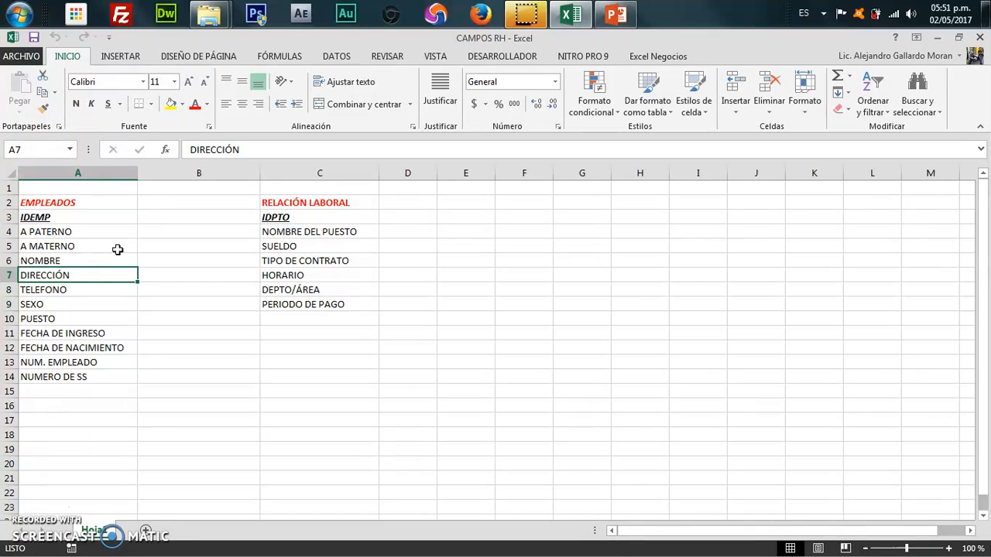
key("Up")
key("Up")
key("Up")
key("Up")
key("Up")
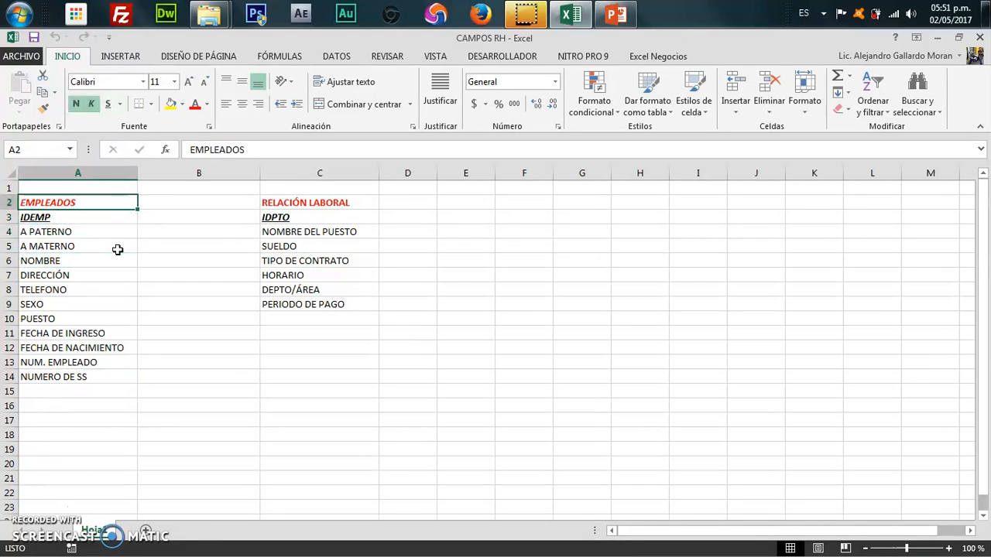
Step: Examine the full EMPLEADOS field list cell by cell, from IDEMP in A3 to NUMERO DE SS in A14
key("Down")
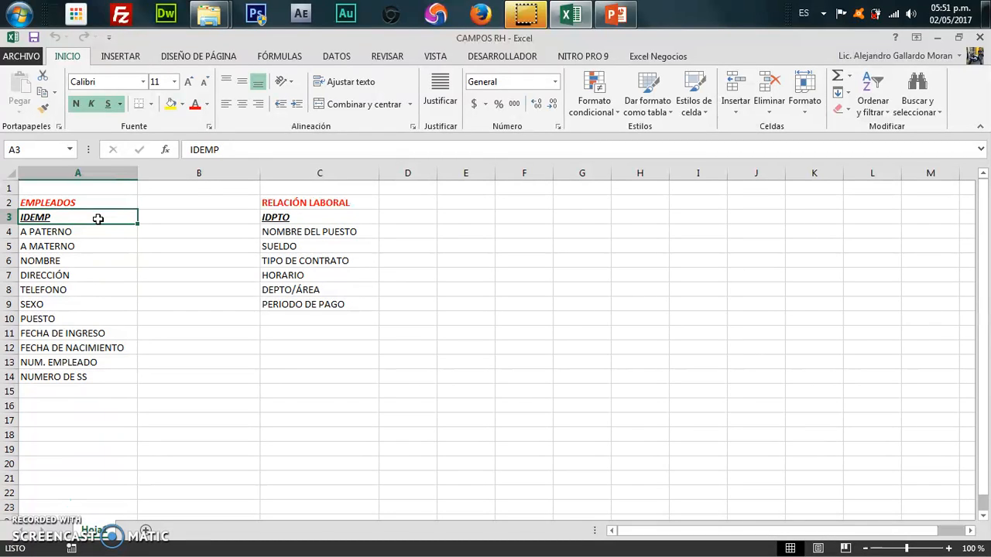
key("Down")
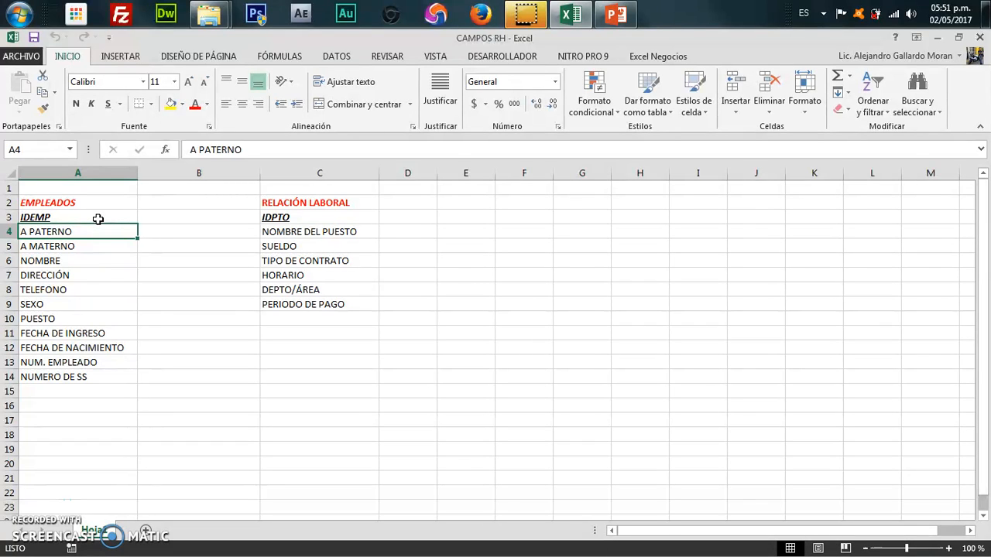
key("Down")
key("Down")
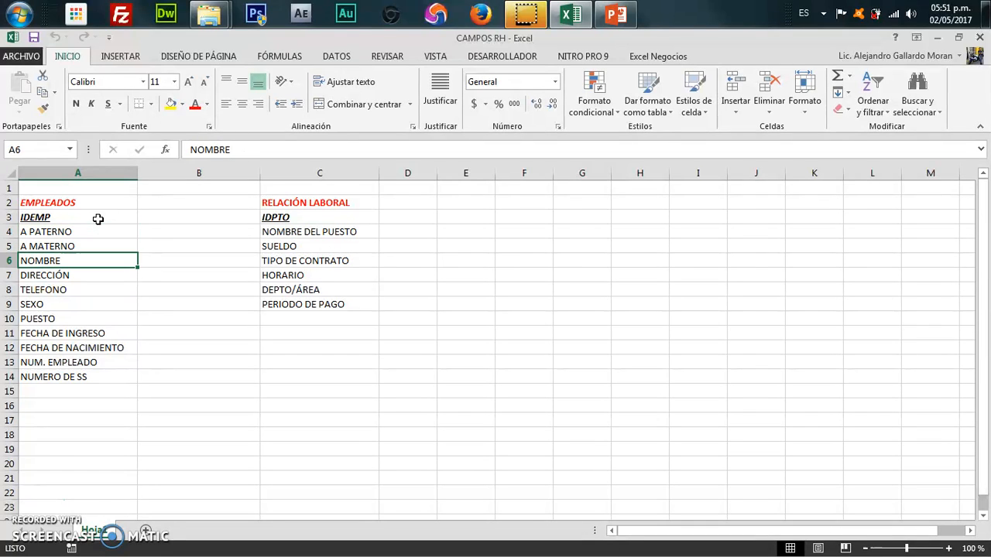
key("Down")
key("Down")
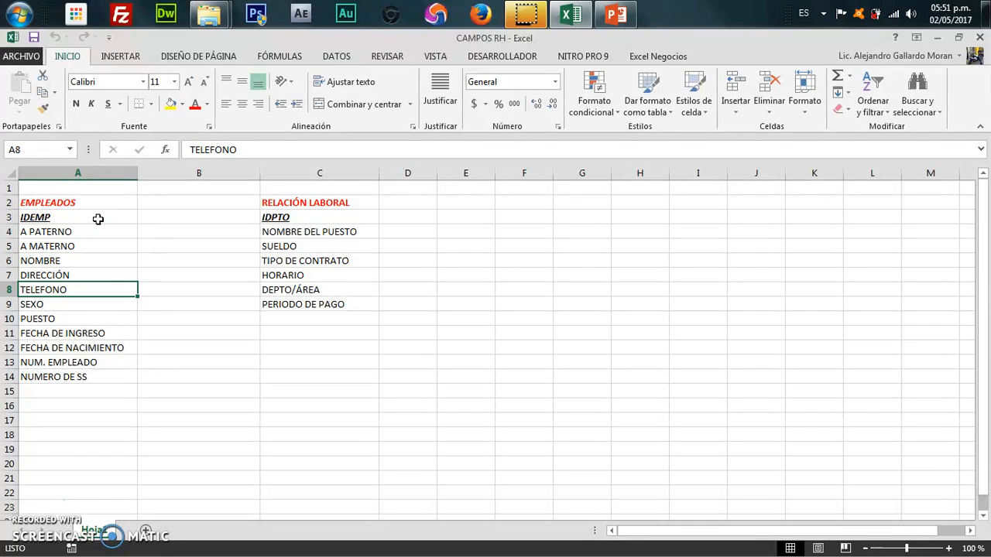
key("Down")
key("Down")
key("Down")
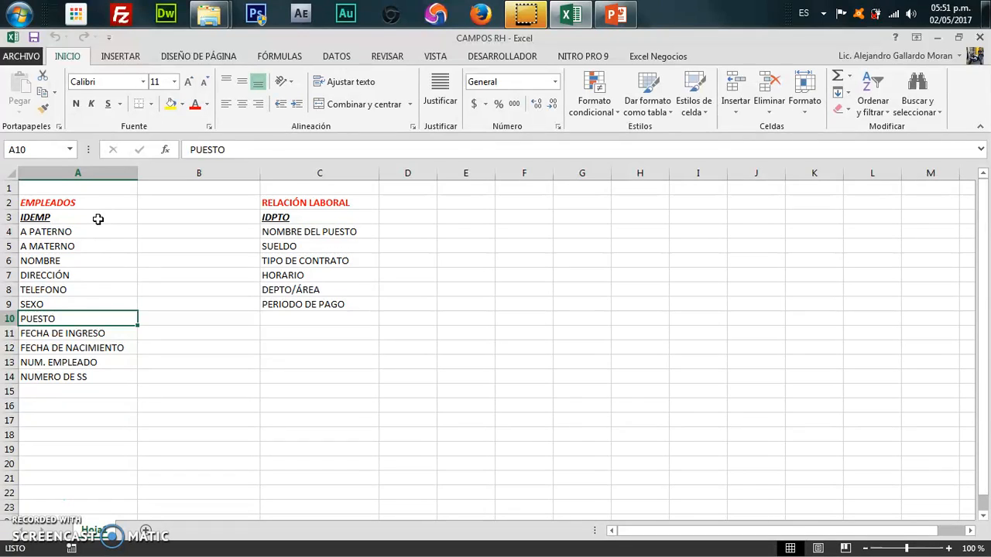
key("Down")
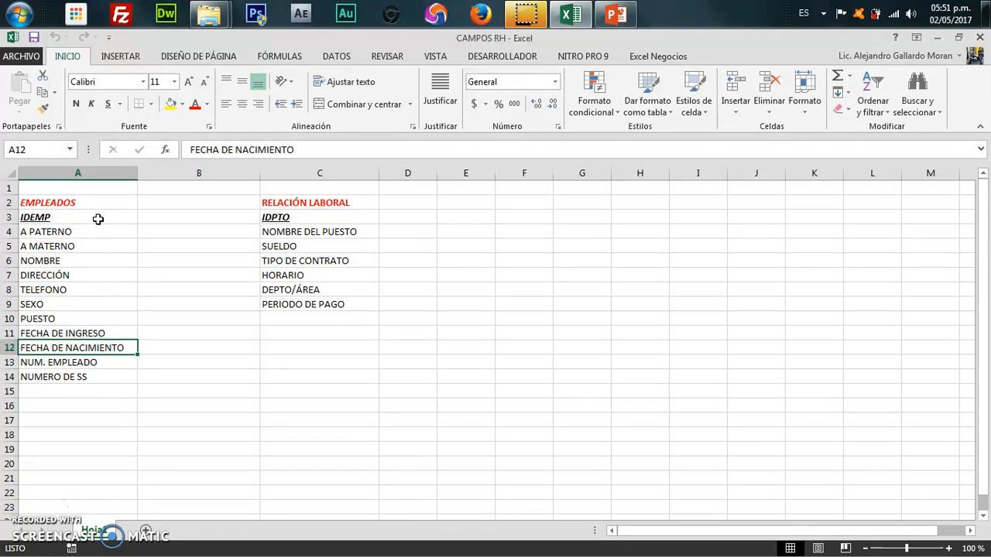
key("Down")
key("Down")
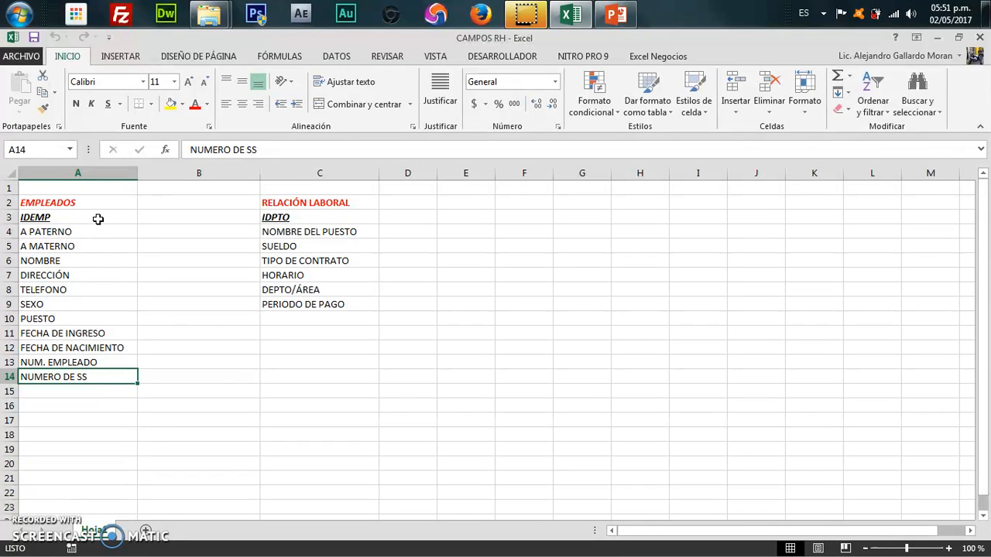
Step: Examine the RELACIÓN LABORAL fields from IDPTO to PERIODO DE PAGO and compare the list with the EMPLEADOS column
left_click(341, 206)
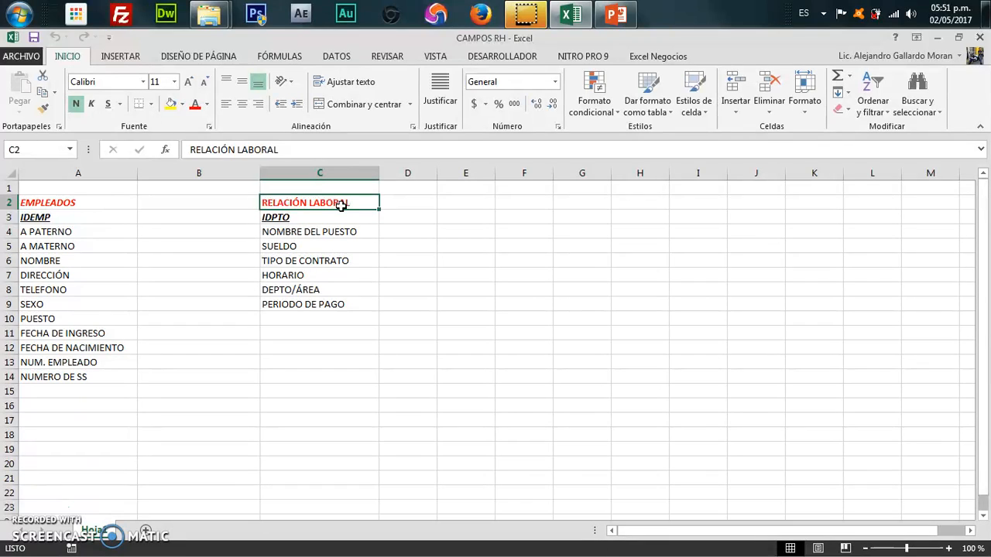
key("Down")
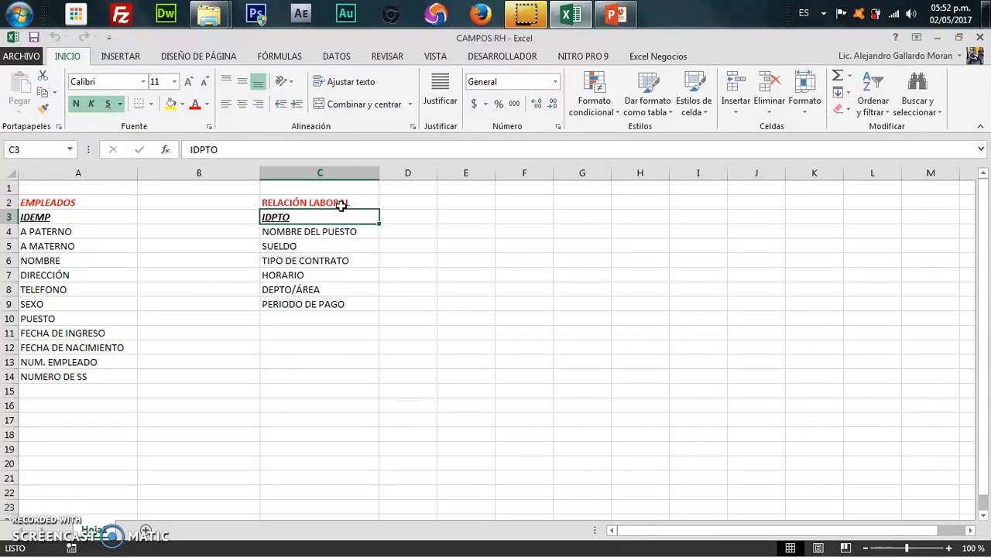
key("Down")
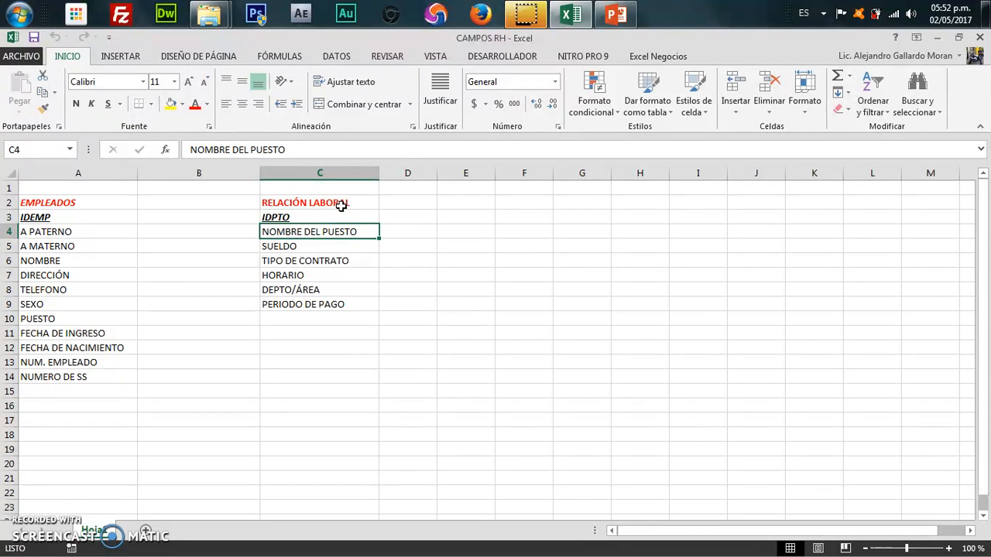
key("Down")
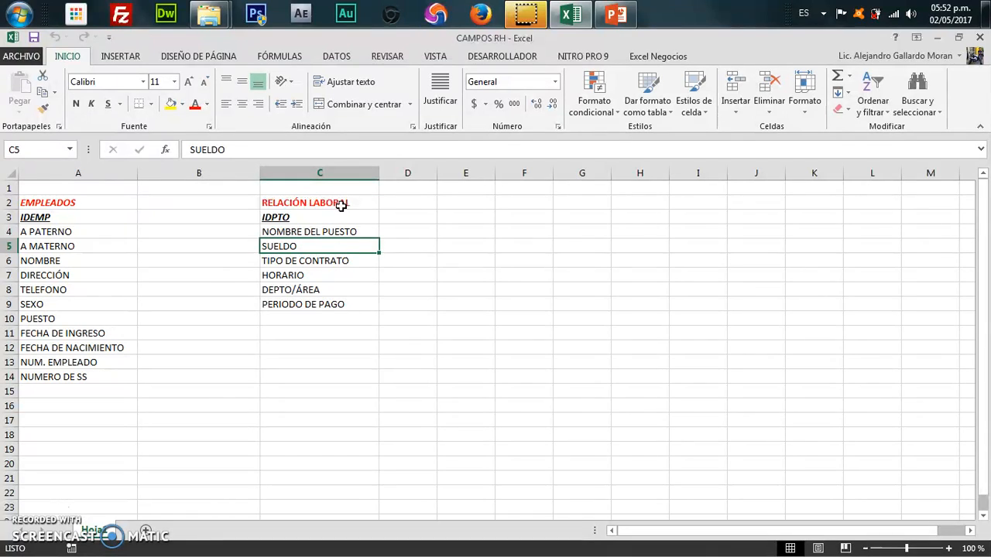
key("Down")
key("Down")
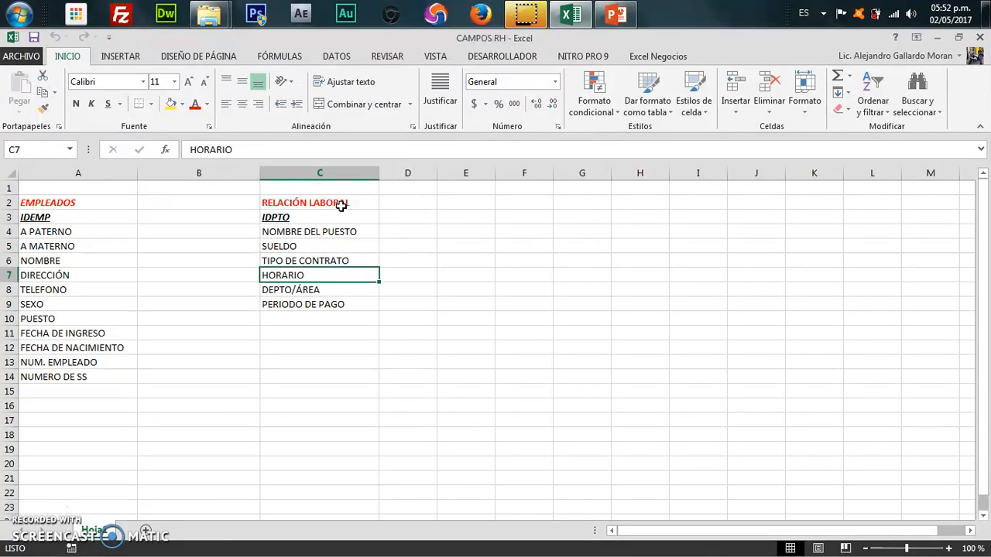
key("Down")
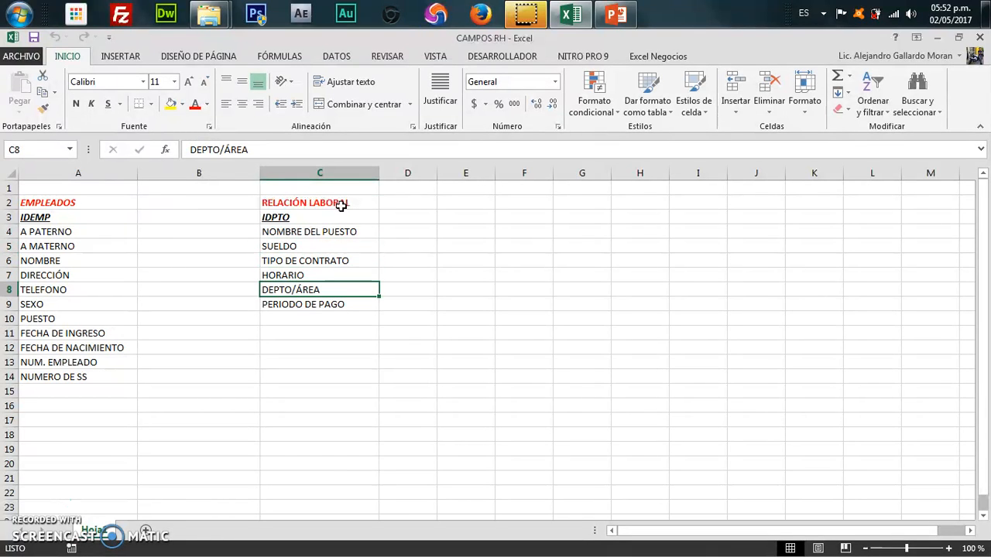
key("Down")
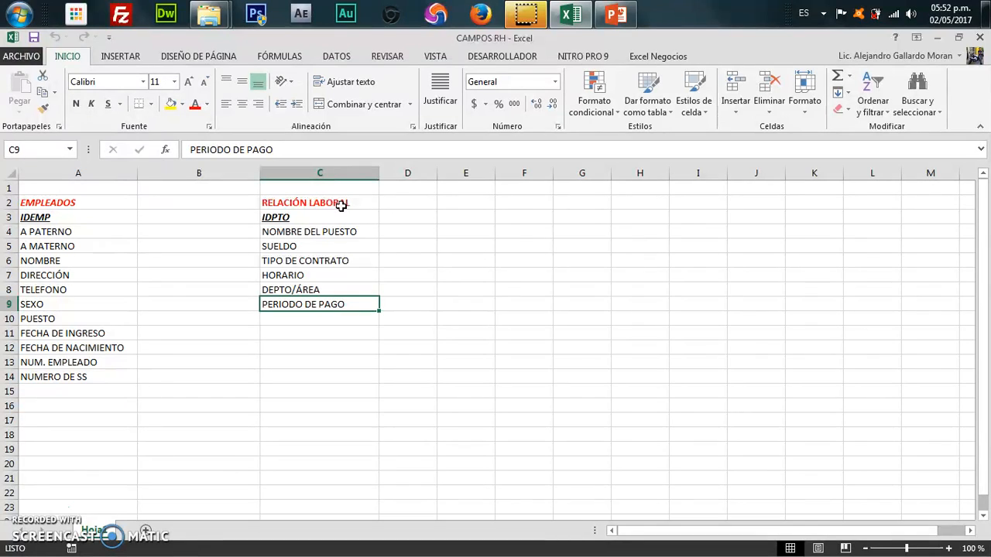
left_click(103, 201)
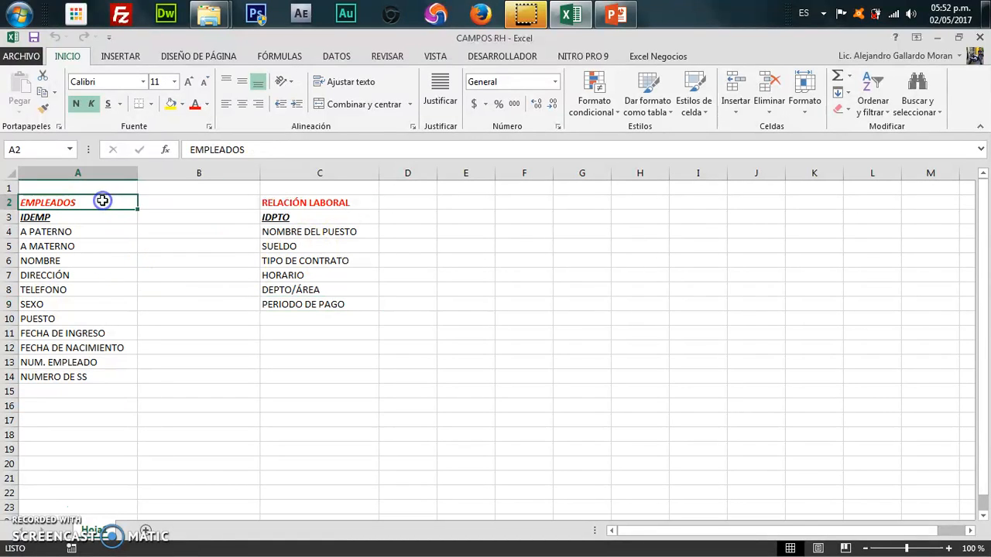
left_click(117, 299)
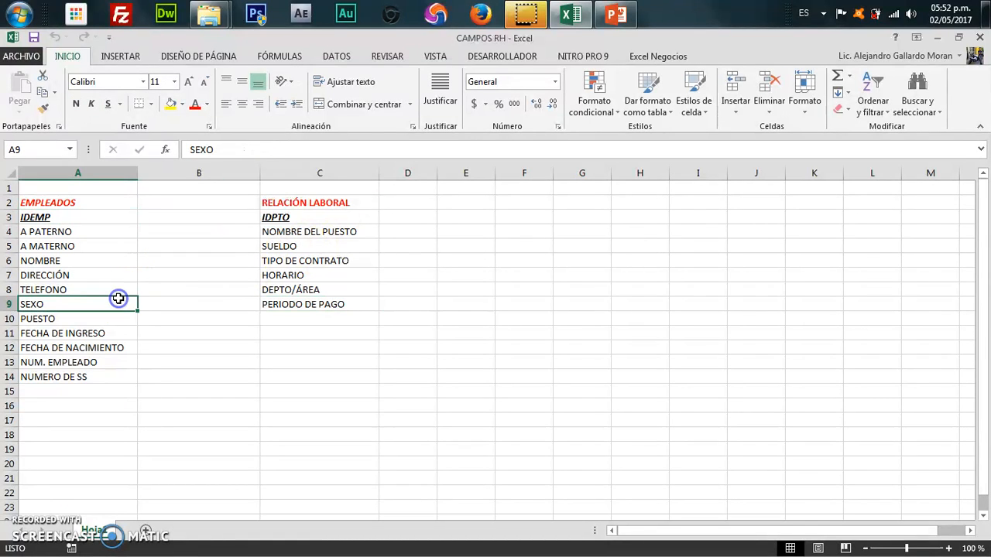
left_click(333, 202)
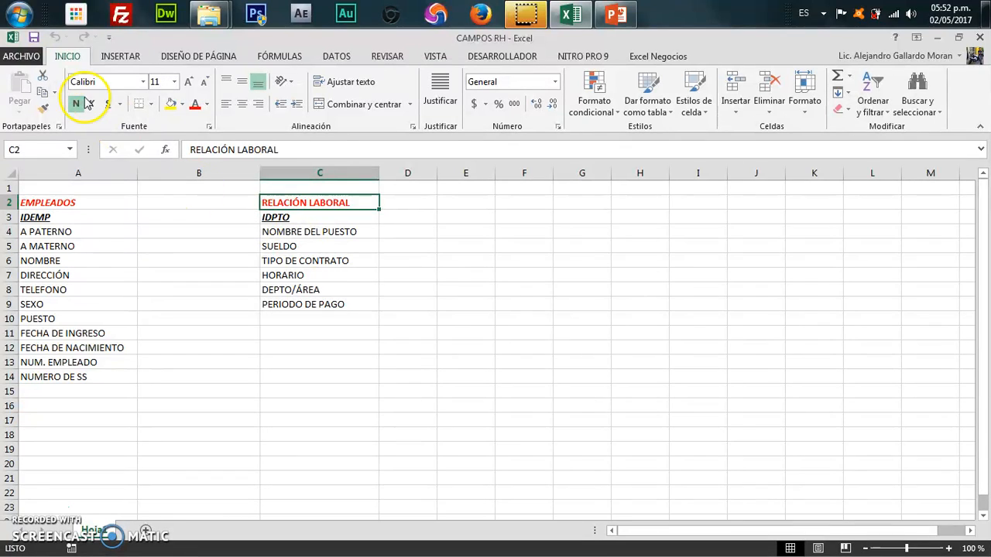
Step: Start Access 2013, minimize the Excel workbook and bring the Access start screen to the front
left_click(17, 16)
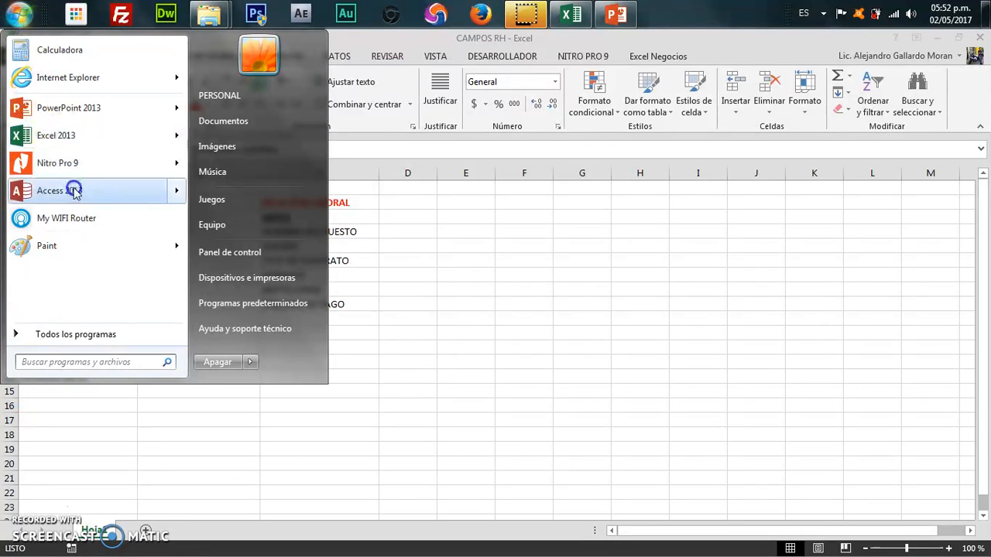
mouse_move(75, 196)
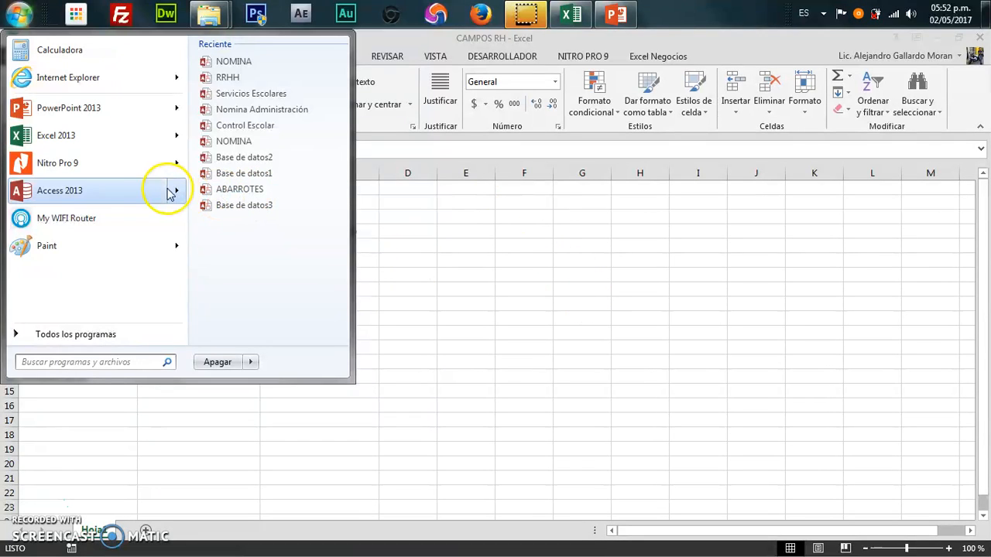
left_click(60, 190)
right_click(61, 191)
left_click(59, 190)
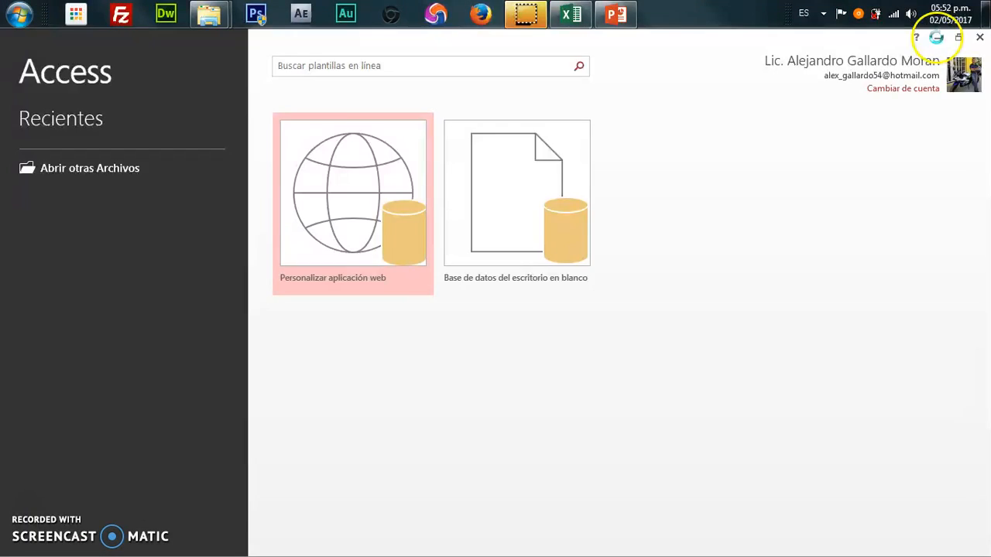
left_click(936, 37)
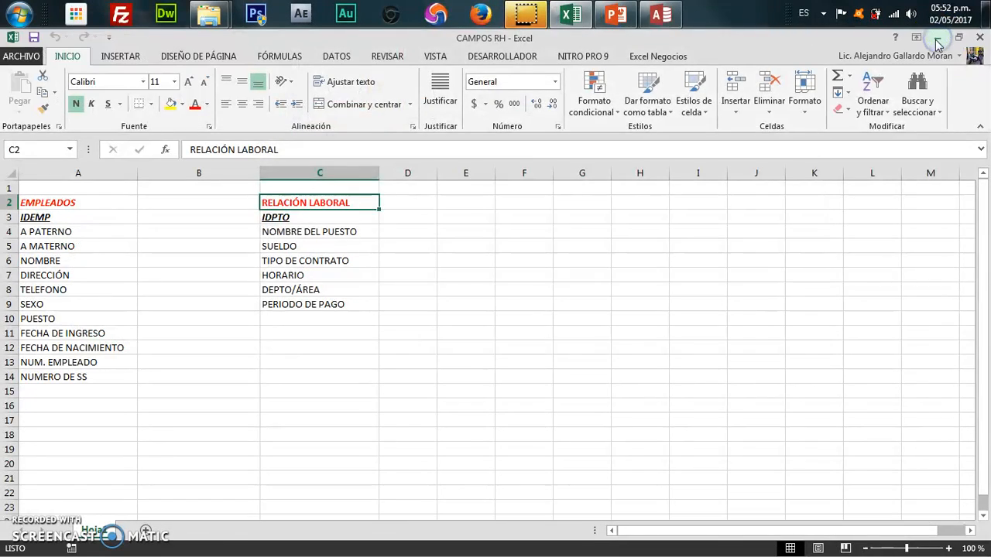
left_click(937, 38)
left_click(662, 14)
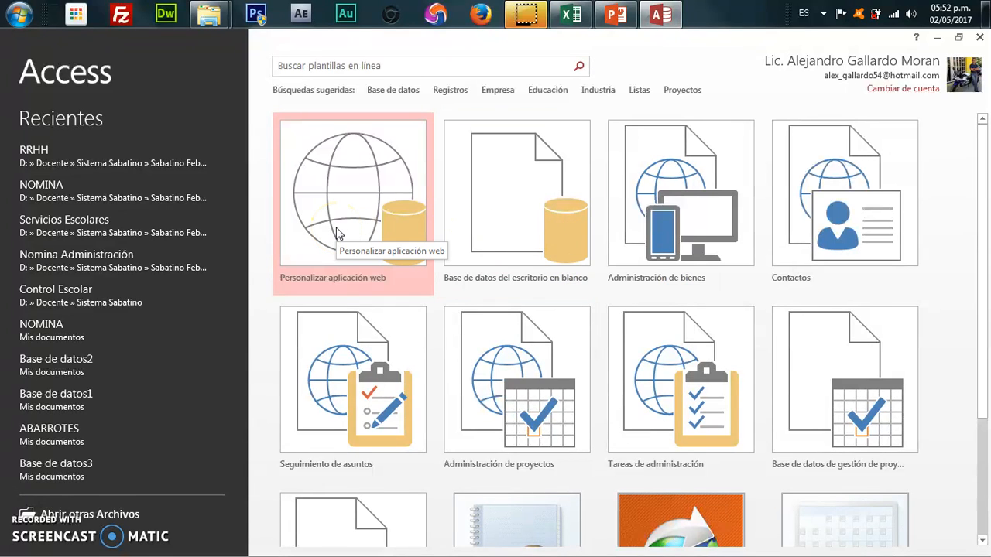
Step: Create a blank desktop database named Recursos Humanos in the default Documents folder
left_click(500, 190)
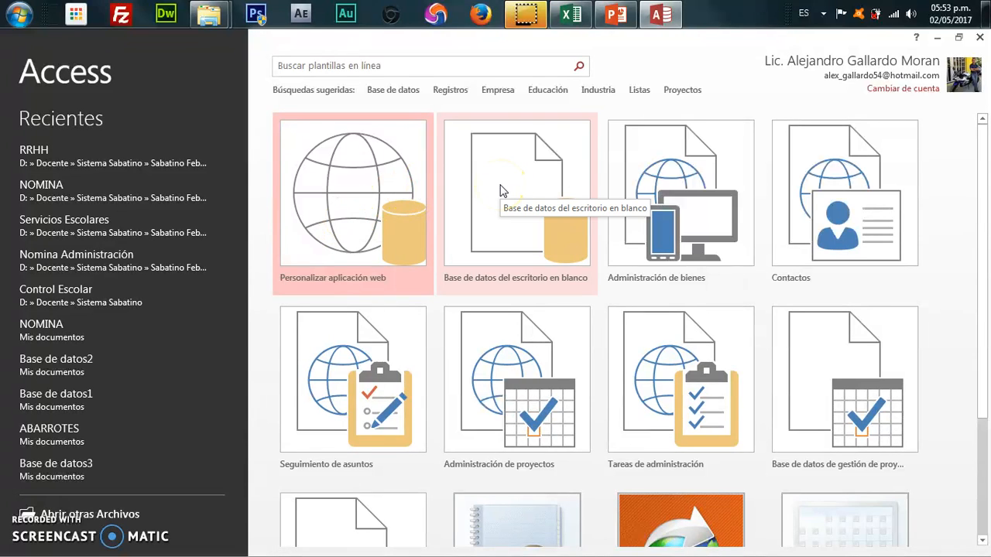
left_click(514, 200)
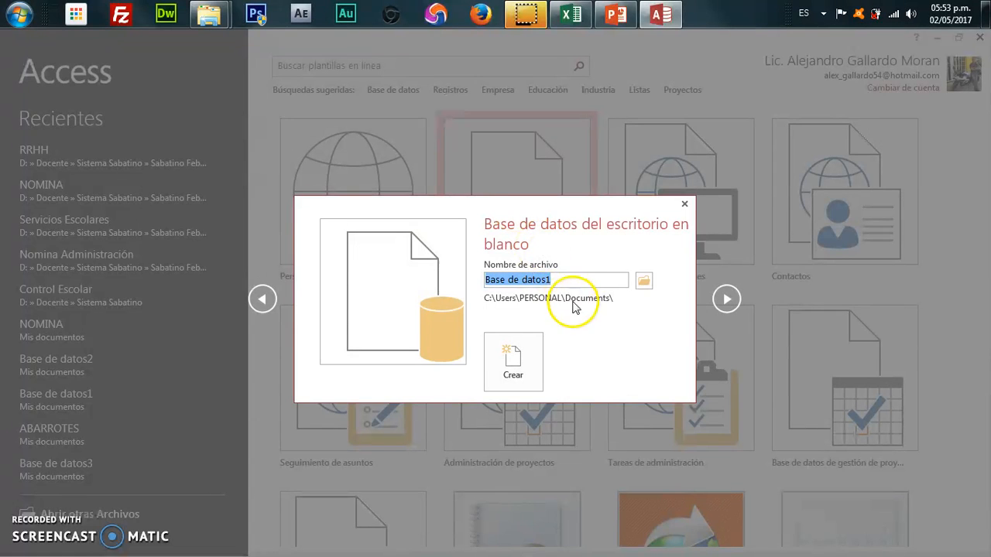
left_click(574, 280)
key("BackSpace")
key("BackSpace")
key("BackSpace")
key("BackSpace")
key("BackSpace")
key("BackSpace")
key("BackSpace")
key("BackSpace")
key("BackSpace")
key("BackSpace")
key("BackSpace")
key("BackSpace")
key("BackSpace")
key("BackSpace")
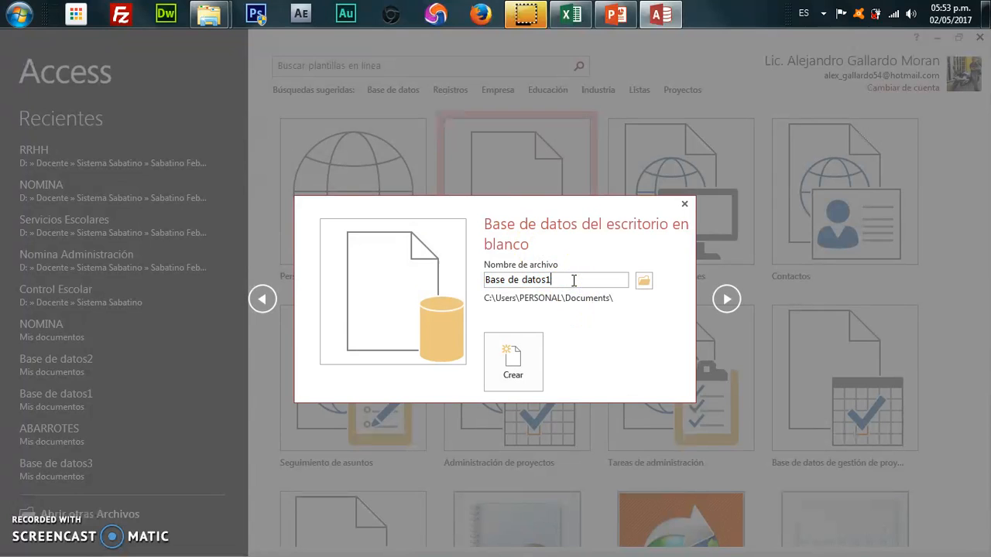
type("Recursos Humanos")
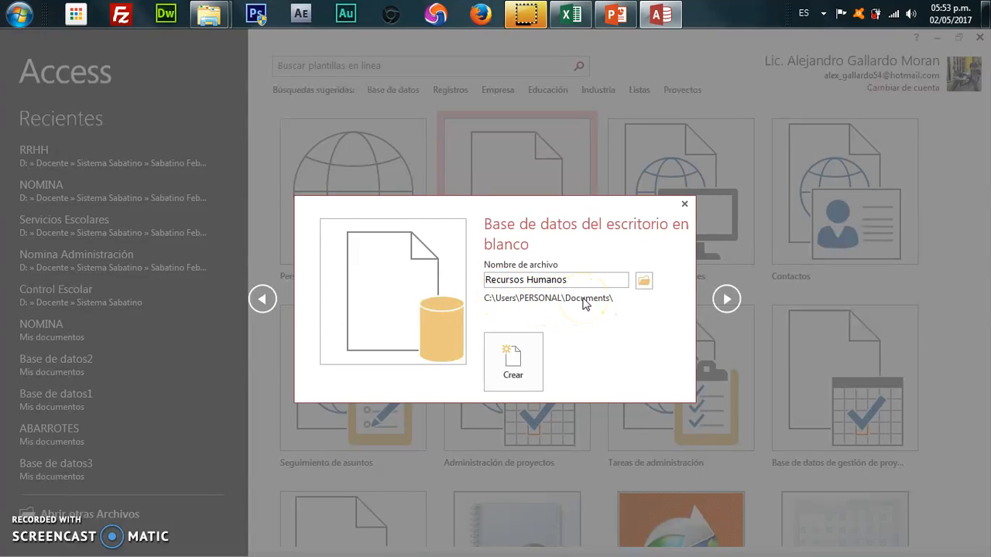
left_click(516, 350)
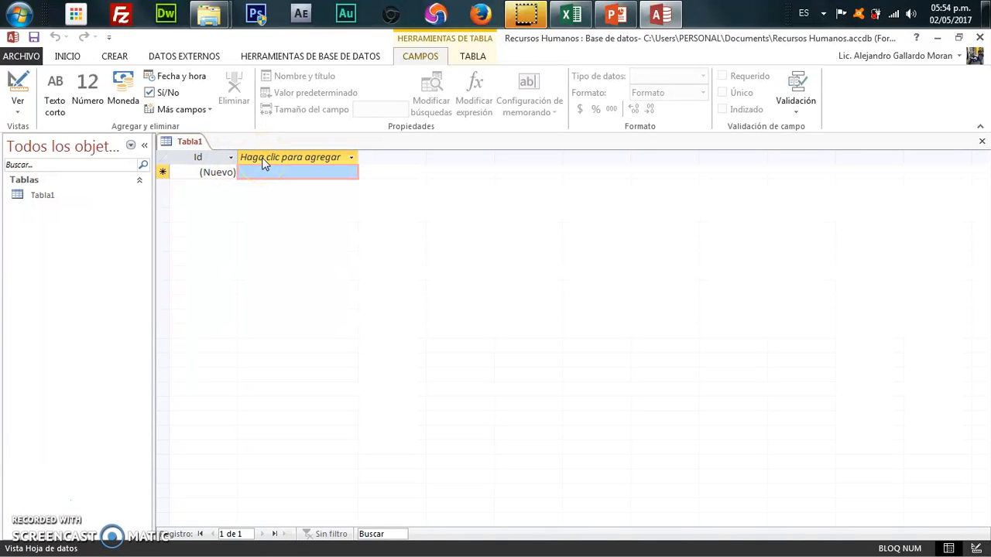
Step: Switch the new table to Design view, saving it under the name EMPLEADOS as in the CAMPOS RH workbook
left_click(107, 183)
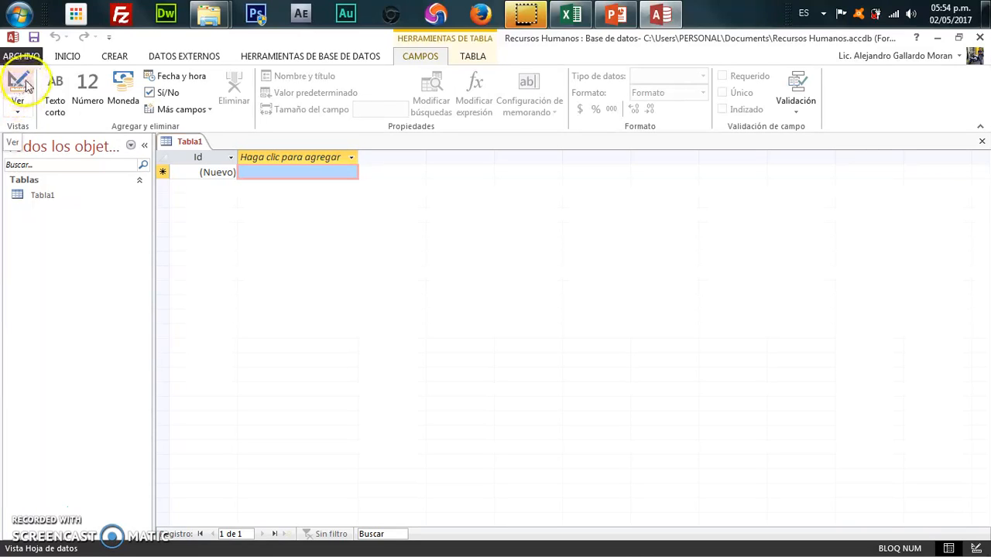
left_click(21, 109)
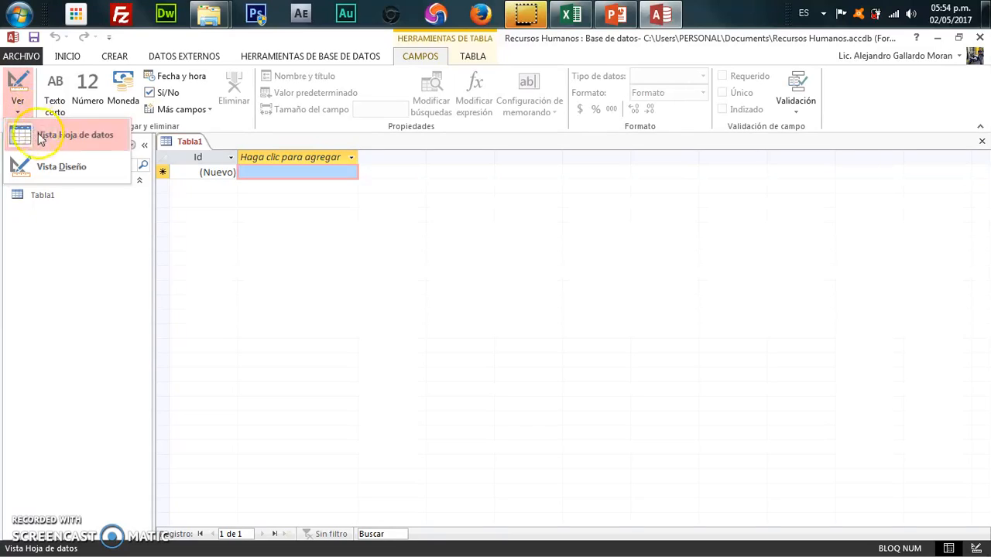
left_click(54, 169)
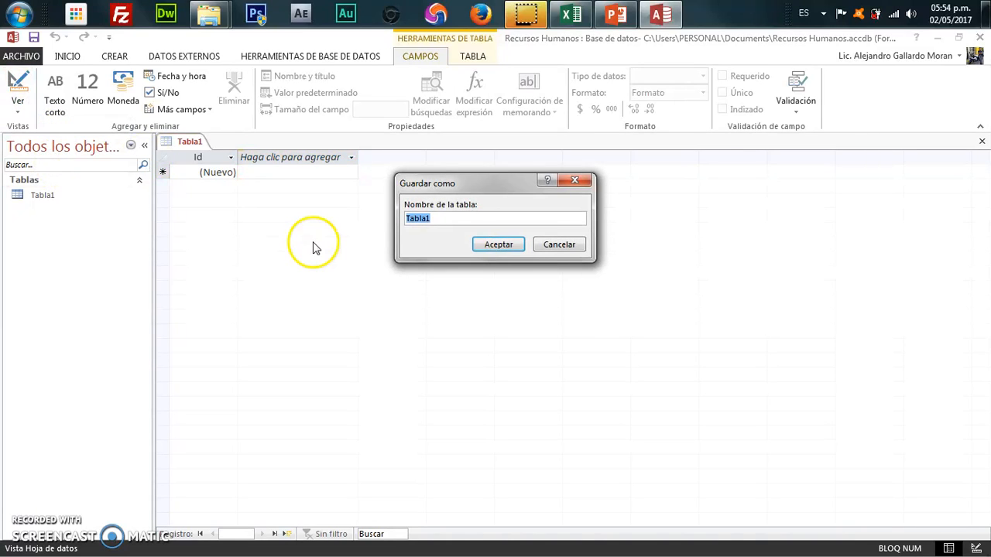
left_click(436, 217)
key("BackSpace")
key("BackSpace")
key("BackSpace")
key("BackSpace")
key("BackSpace")
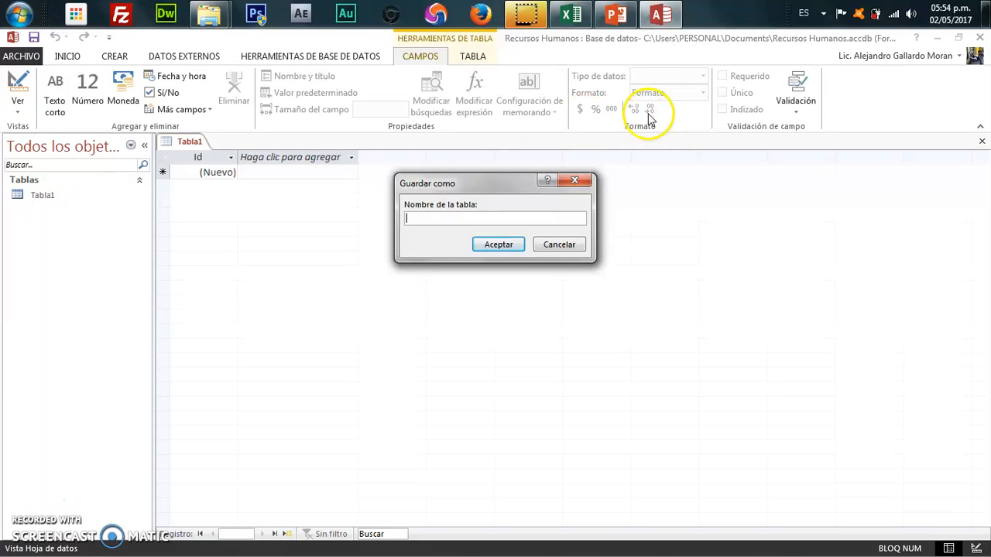
left_click(576, 16)
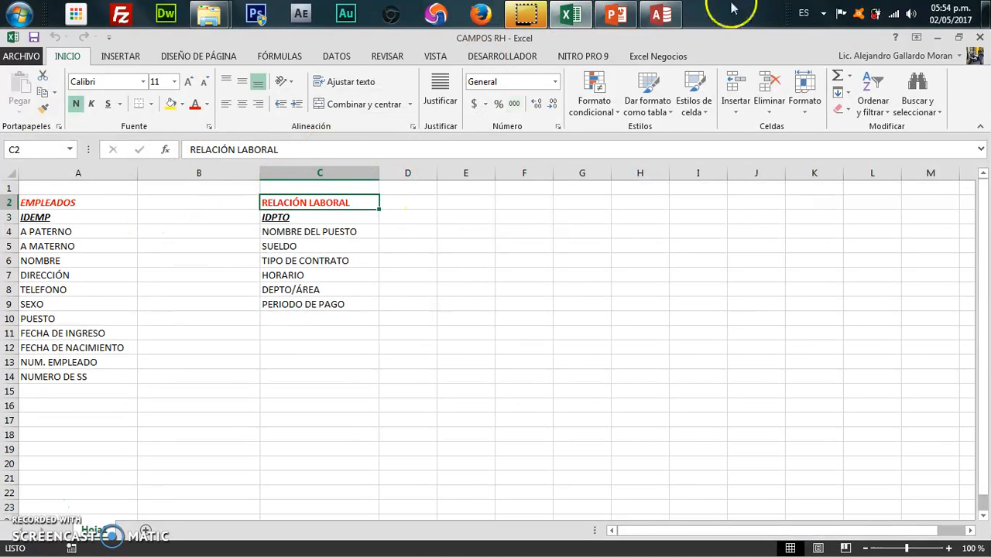
left_click(660, 15)
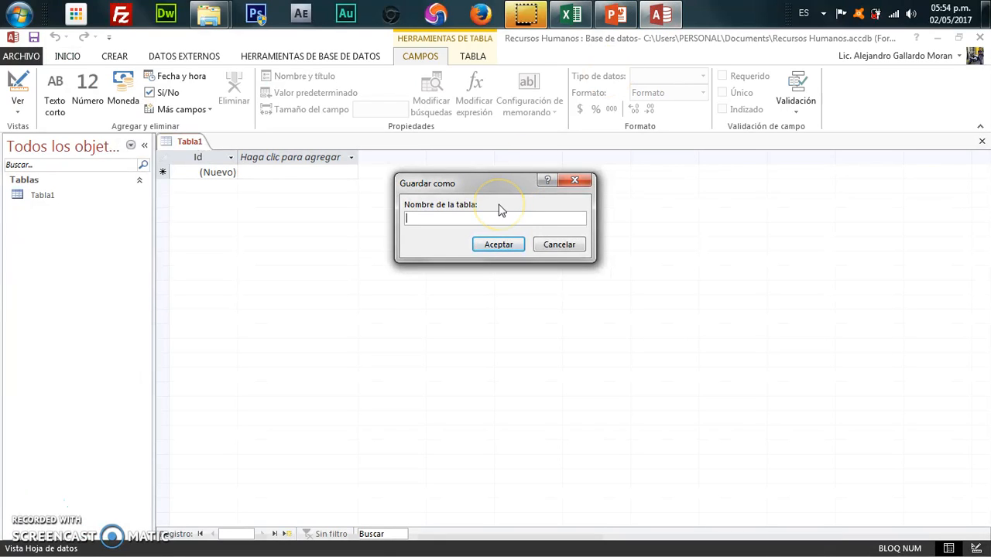
key("Caps_Lock")
type("EMPLEADOS")
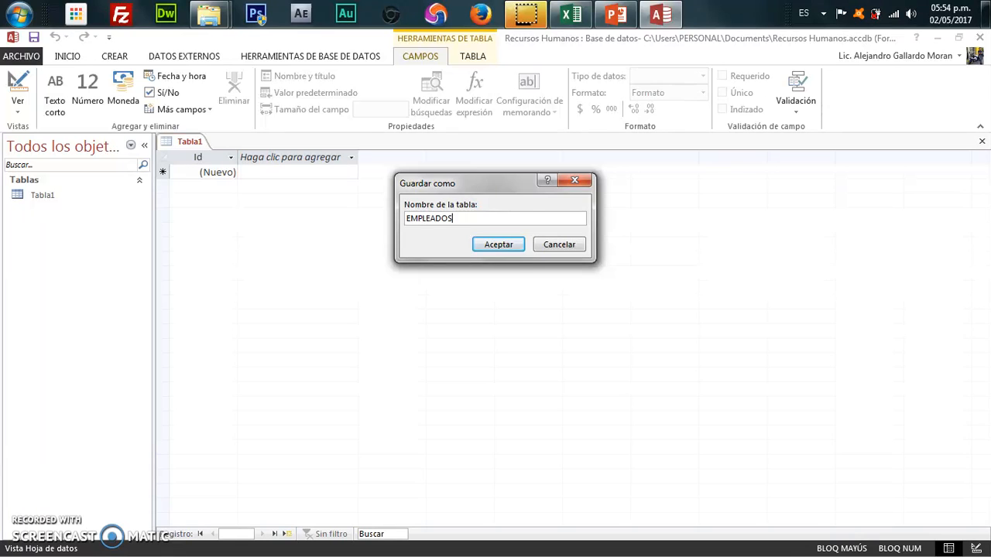
left_click(500, 247)
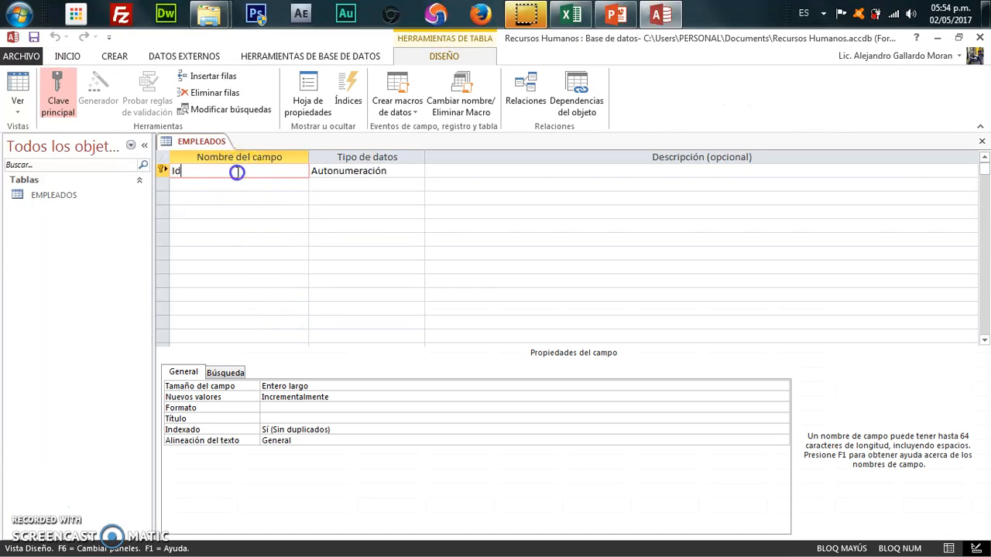
Step: Check the key field in the Excel list, rename the Id field as IdEmp and keep its Autonumeración data type
left_click(579, 16)
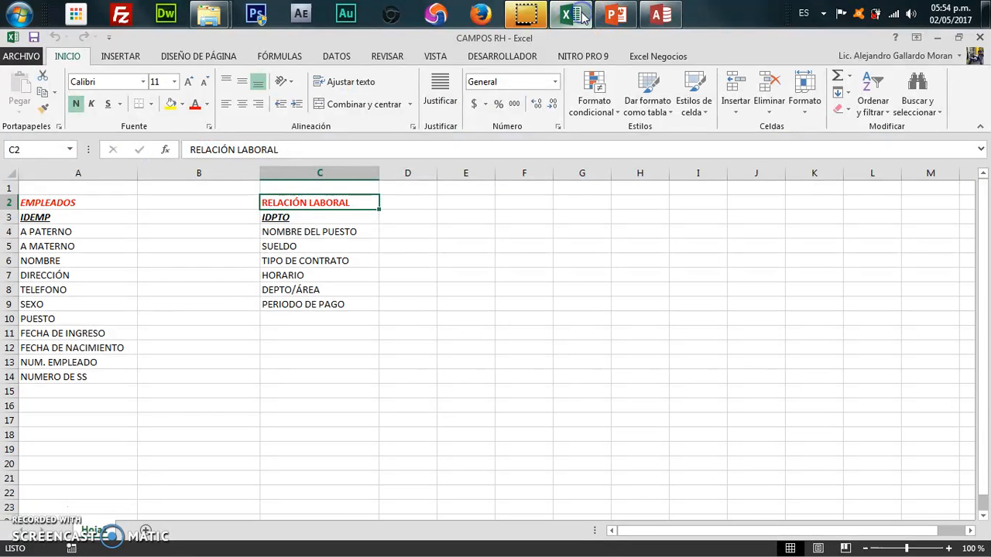
left_click(580, 16)
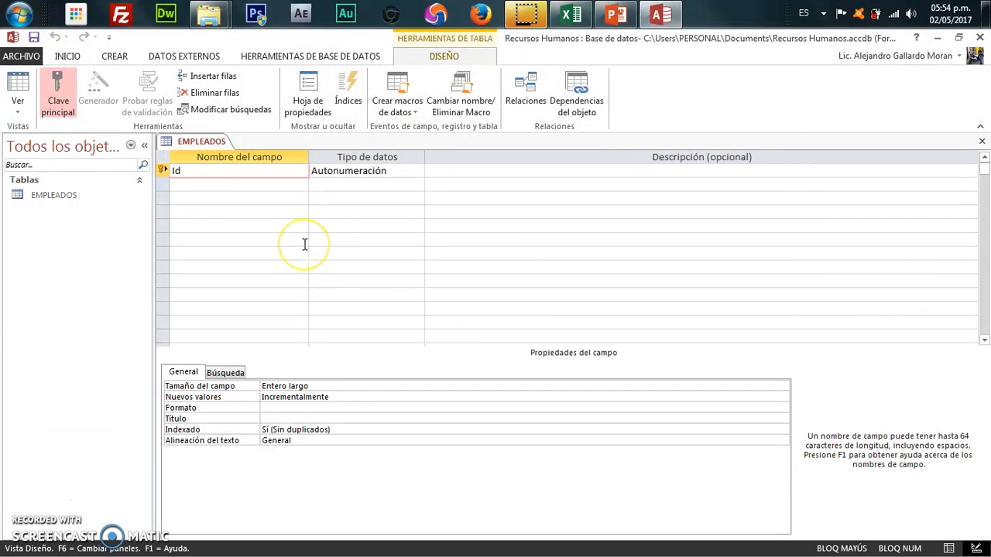
key("Caps_Lock")
type("Emp")
left_click(263, 189)
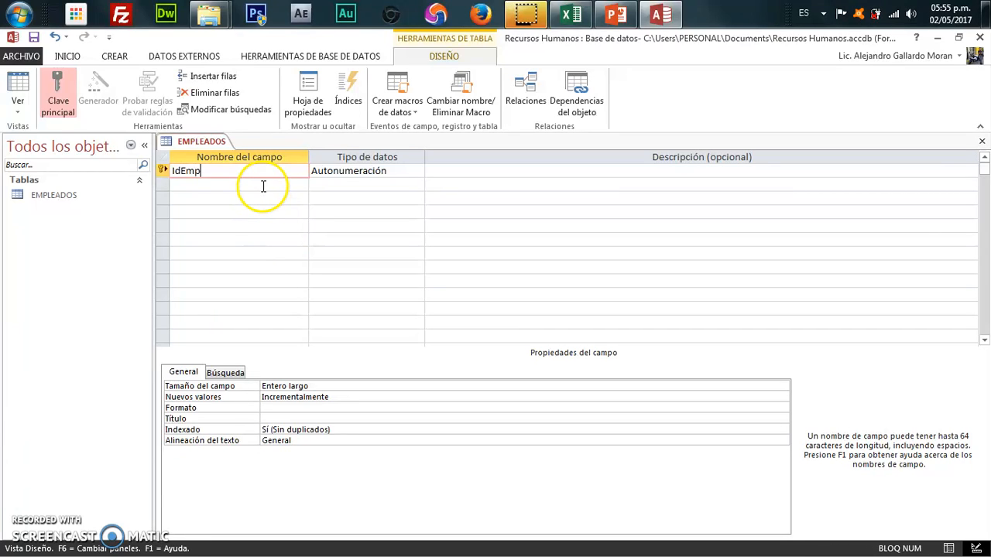
left_click(341, 172)
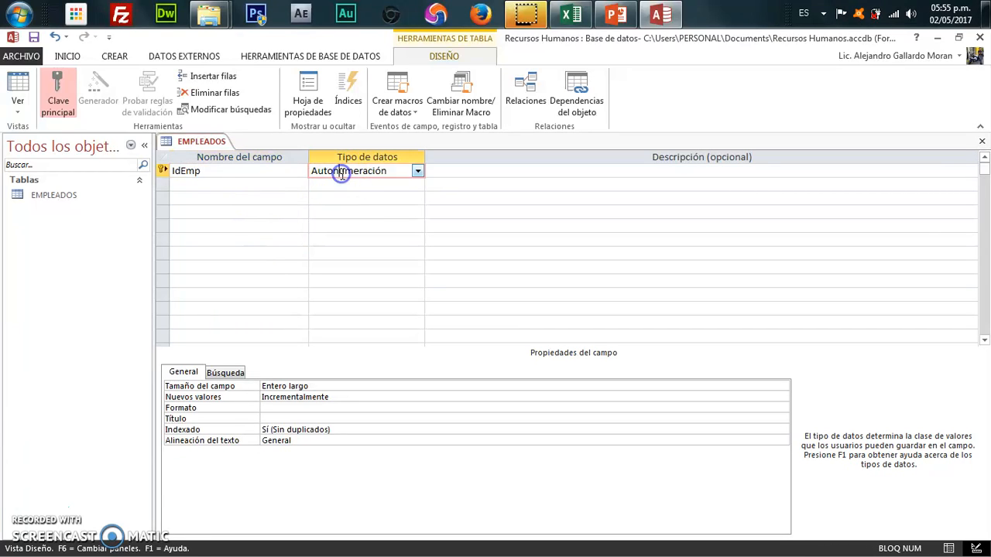
left_click(417, 172)
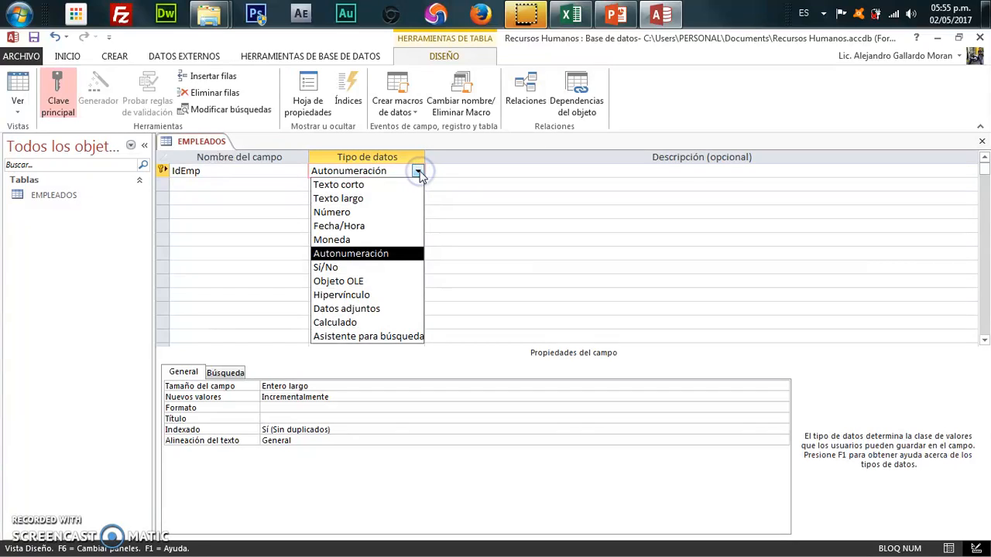
left_click(417, 172)
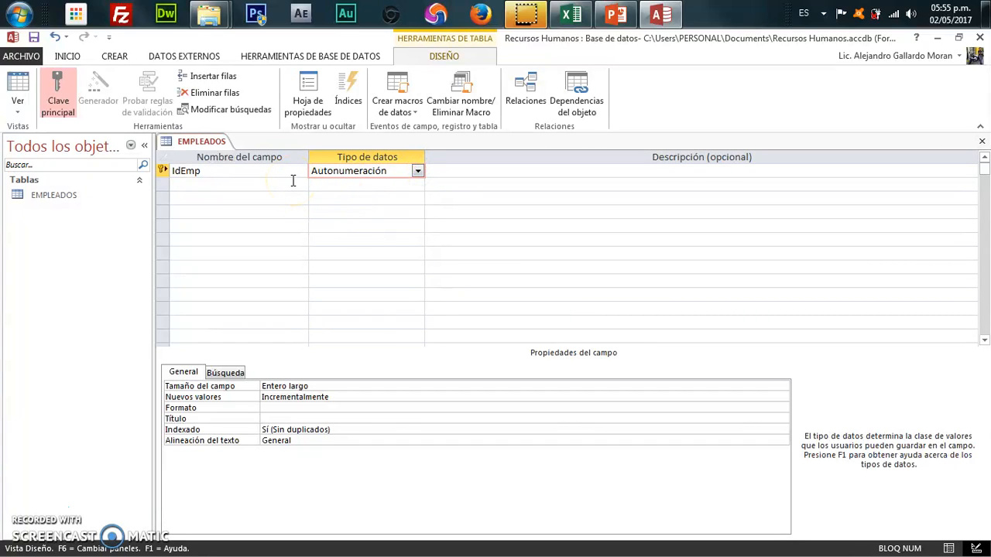
Step: Check the Excel list and add a field named A PATERNO with the Texto corto data type below IdEmp
left_click(294, 181)
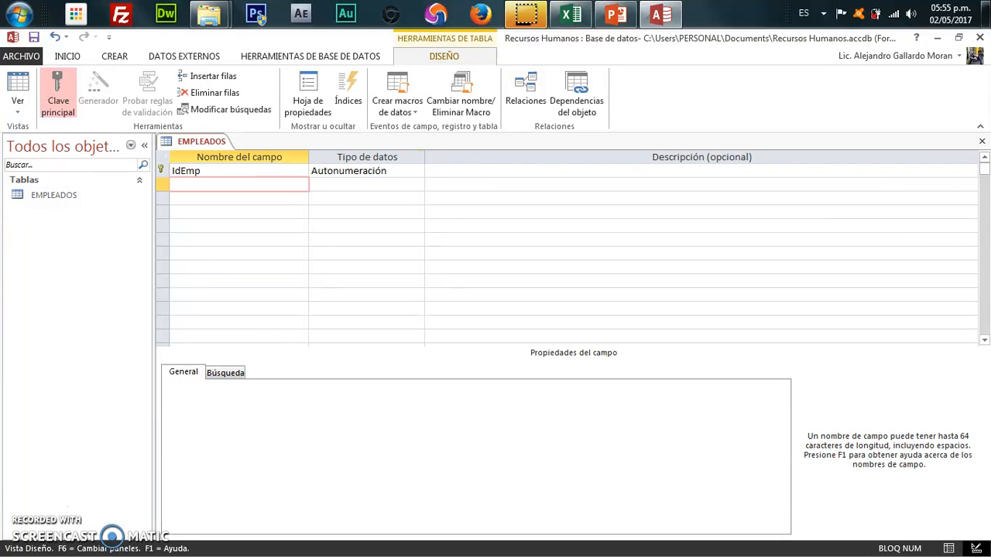
left_click(581, 15)
left_click(584, 17)
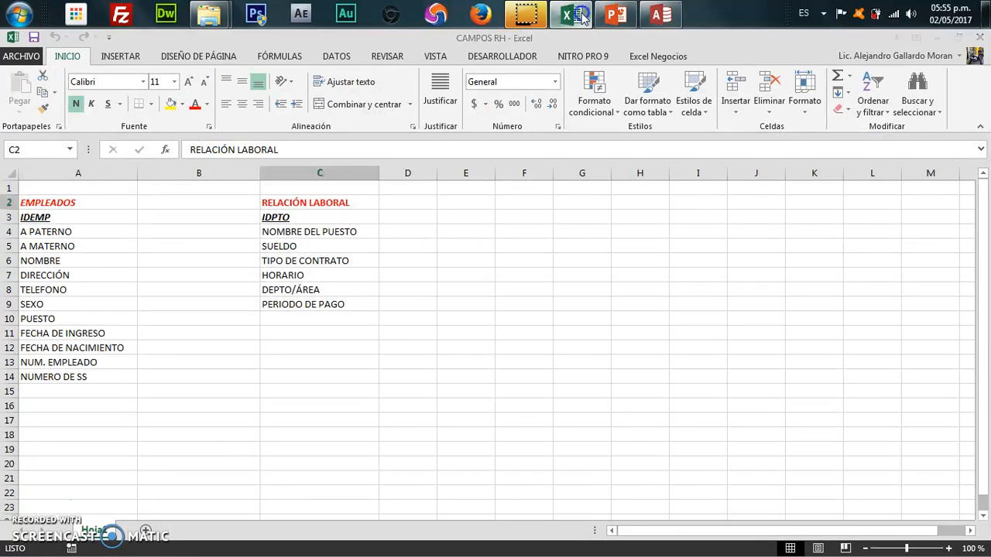
key("Caps_Lock")
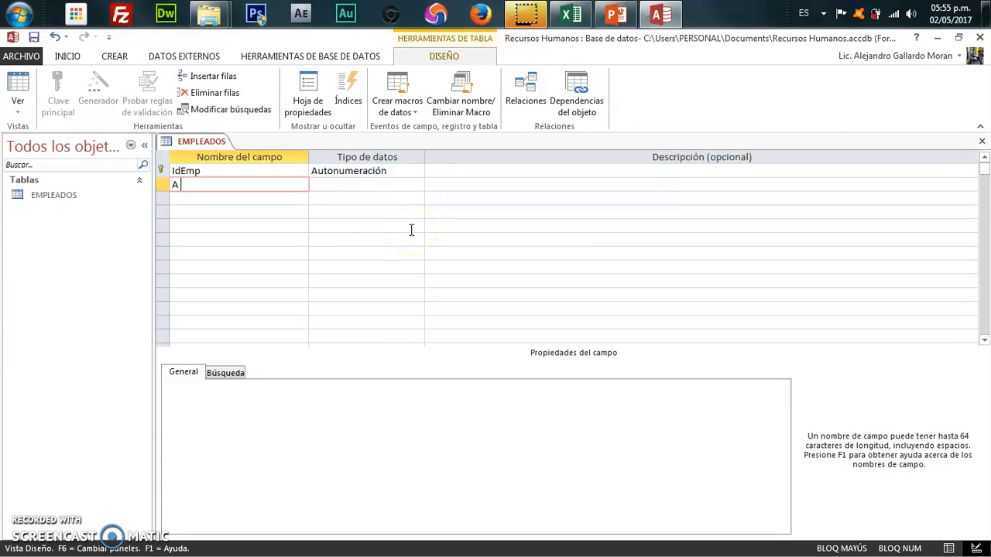
type("A PATERNO")
key("Tab")
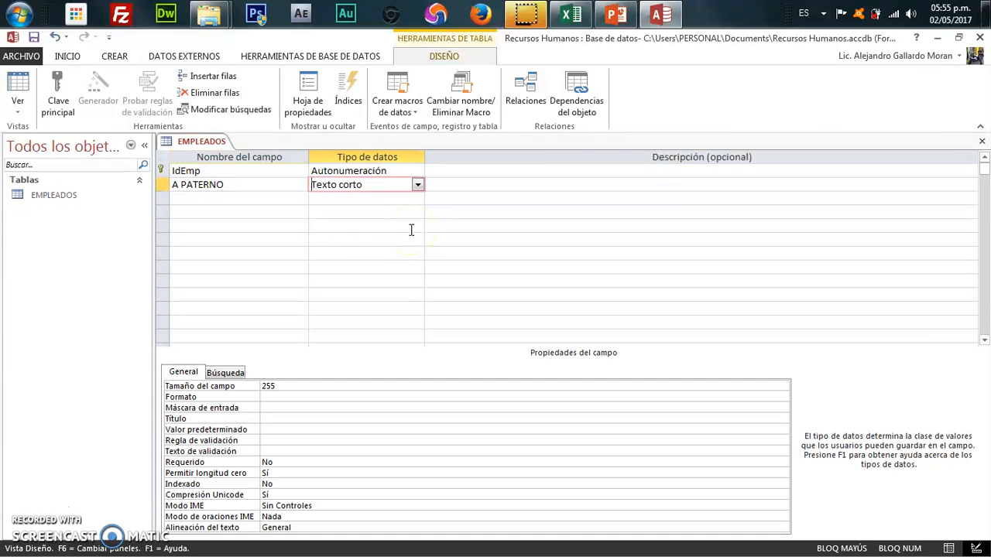
left_click(417, 185)
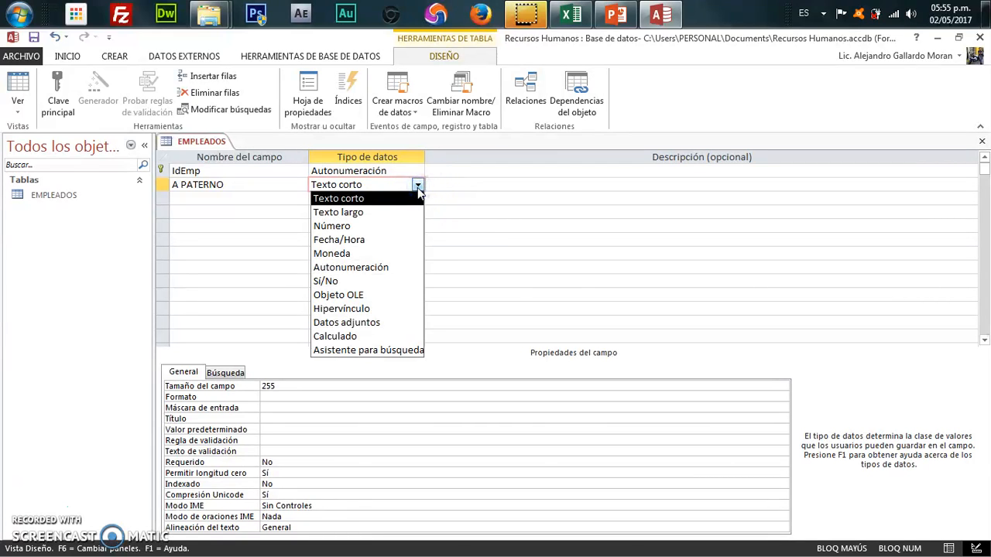
left_click(338, 199)
Step: Add an AMATERNO field with the Texto corto data type and rename the A PATERNO field as APATERNO
left_click(297, 203)
type("MPATER")
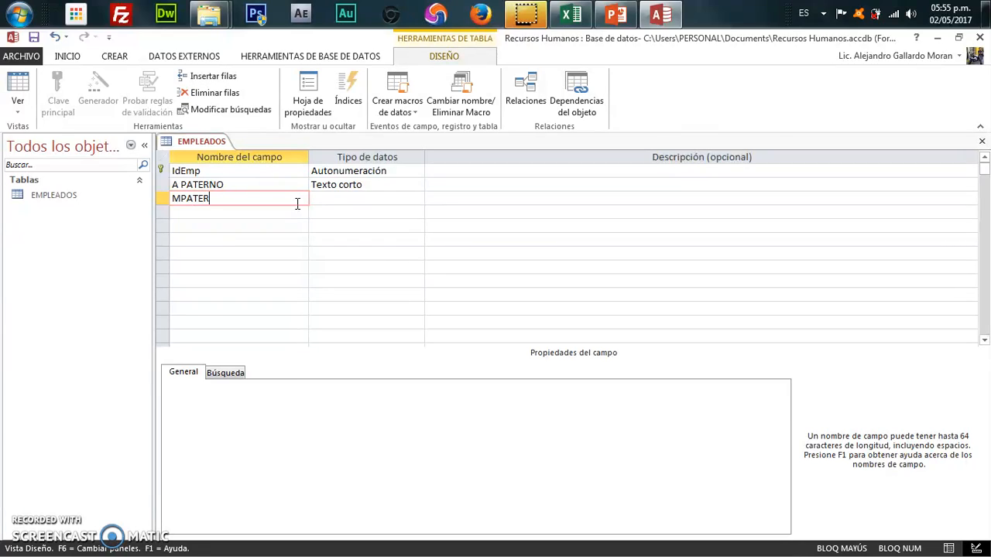
key("BackSpace")
key("BackSpace")
key("BackSpace")
key("BackSpace")
key("BackSpace")
type("AMATERNO")
left_click(327, 203)
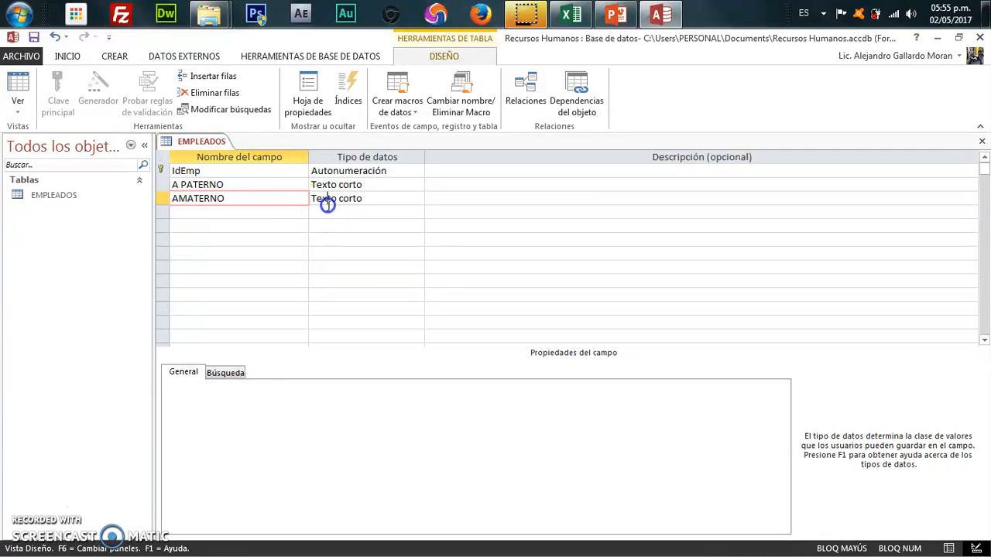
left_click(283, 212)
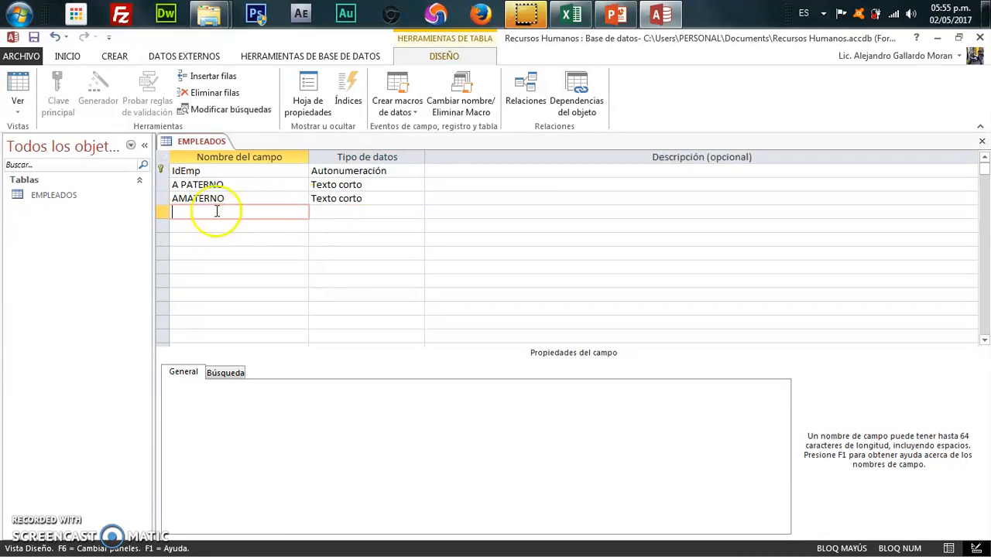
left_click(178, 185)
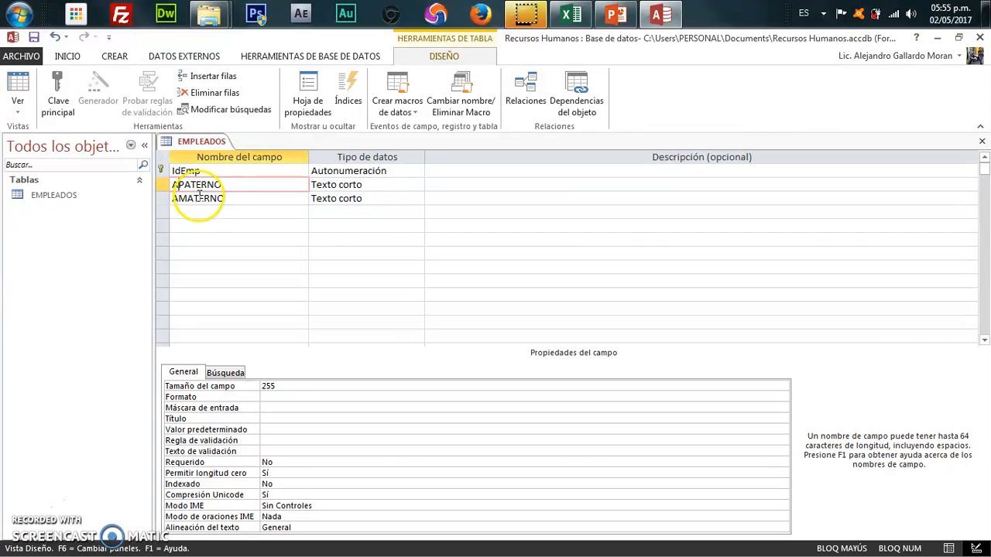
Step: Check the Excel list and add a NOMBRE field with the Texto corto data type below AMATERNO
left_click(199, 211)
left_click(569, 14)
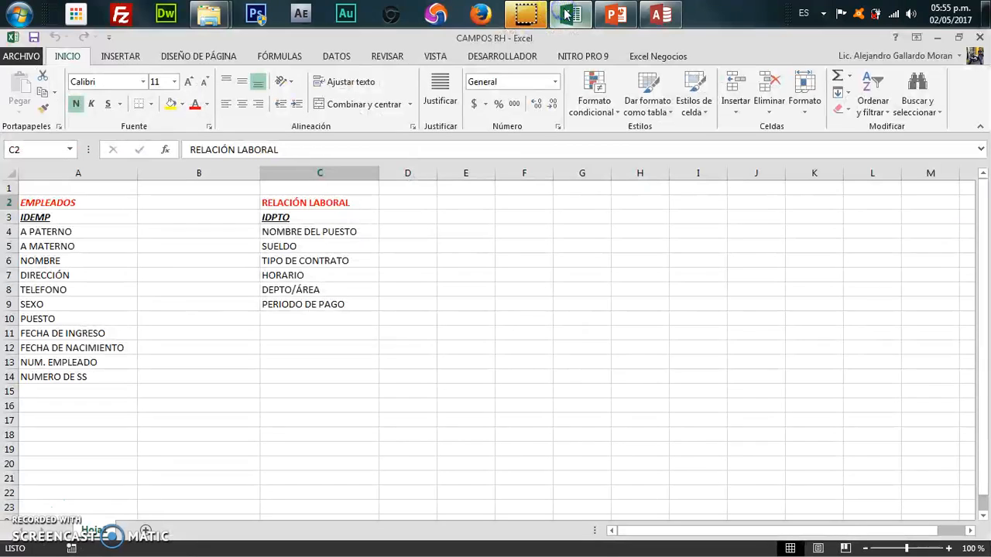
left_click(569, 14)
type("NOMBRE")
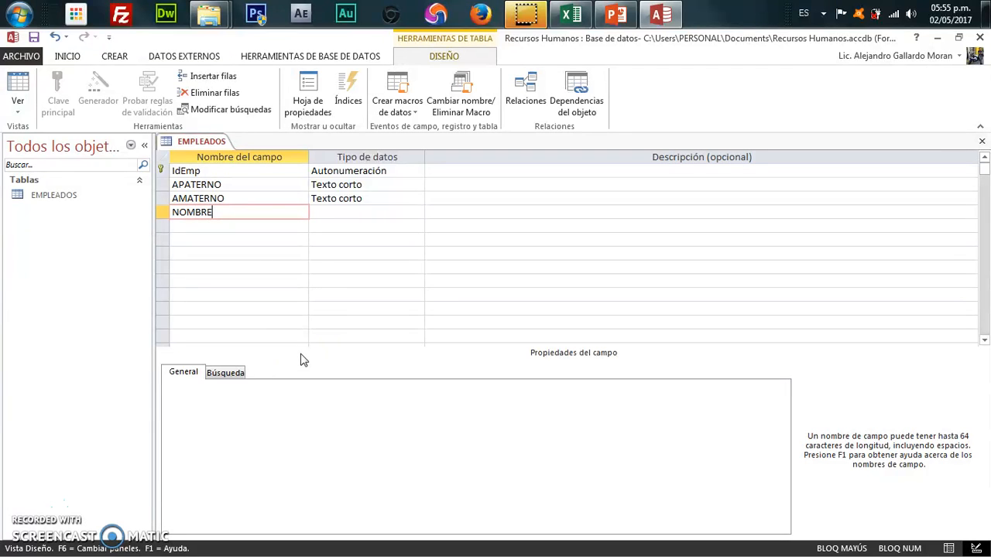
left_click(295, 226)
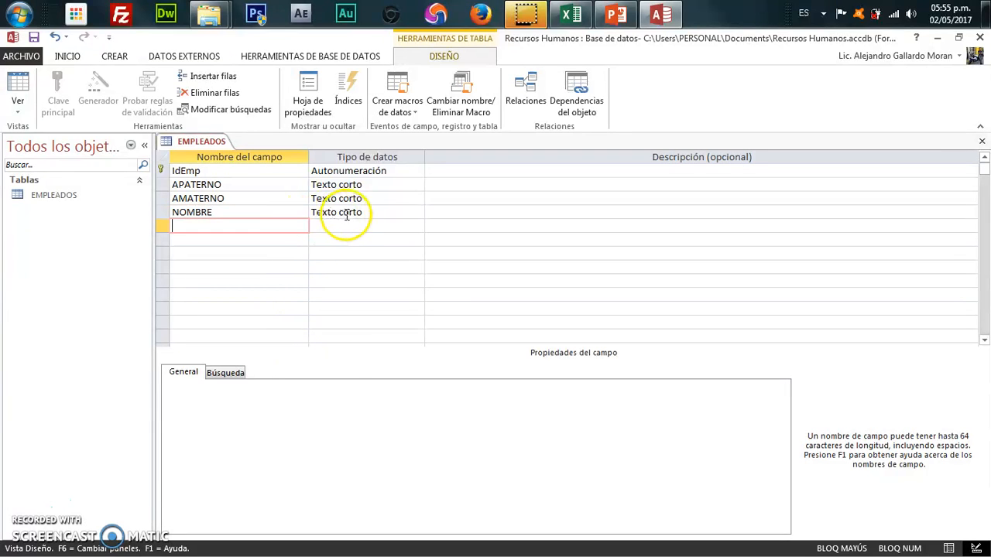
Step: Review the three name fields and set the field size of APATERNO to 20
left_click(346, 213)
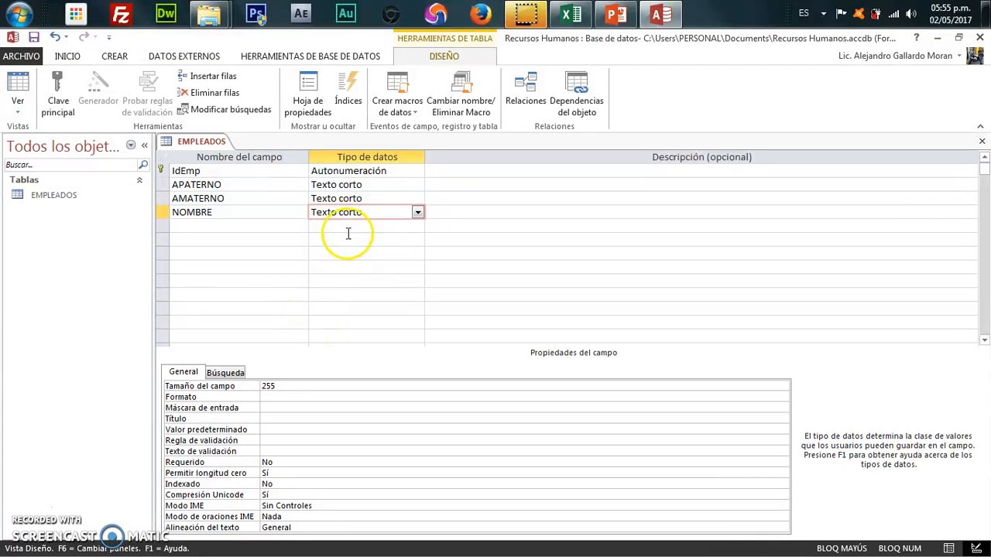
left_click(346, 186)
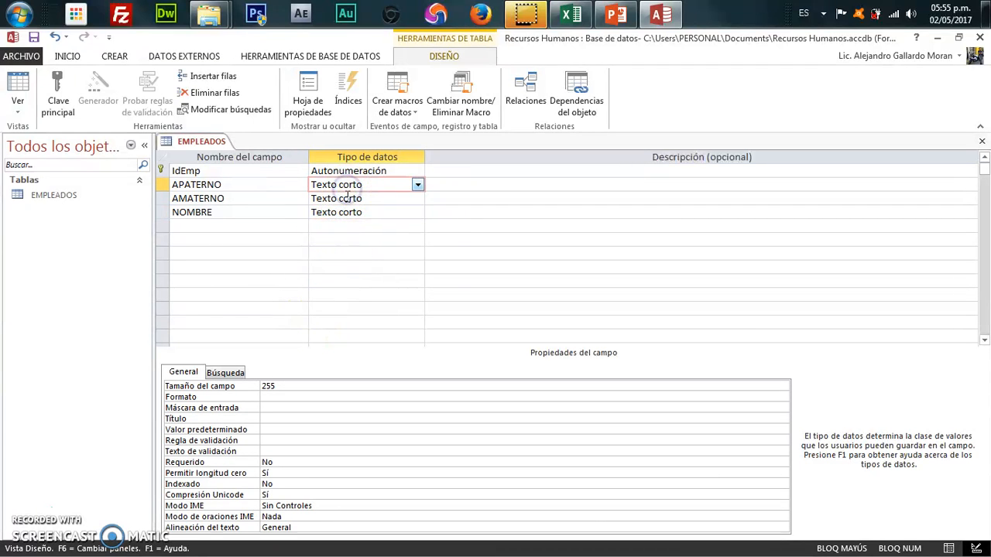
left_click(348, 197)
left_click(349, 212)
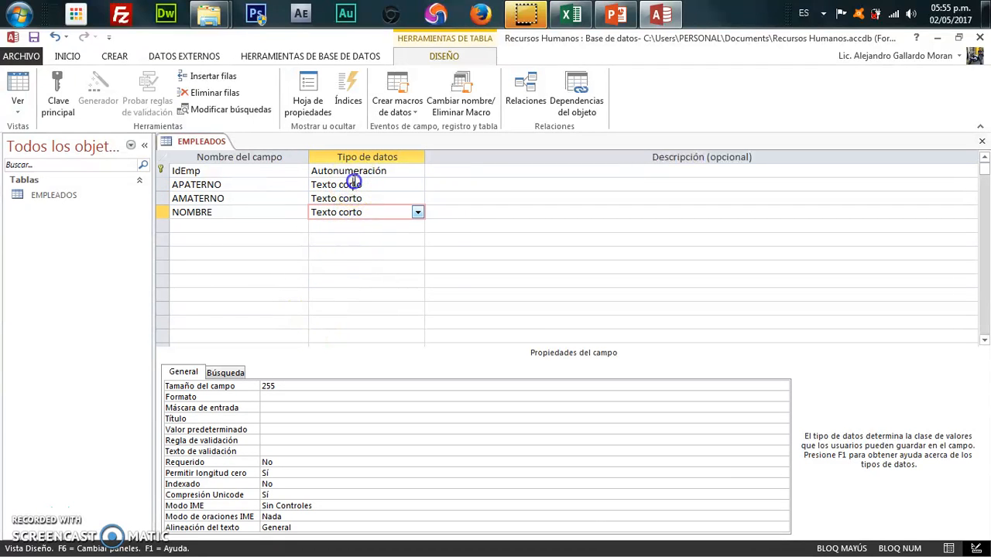
left_click(353, 183)
left_click(292, 387)
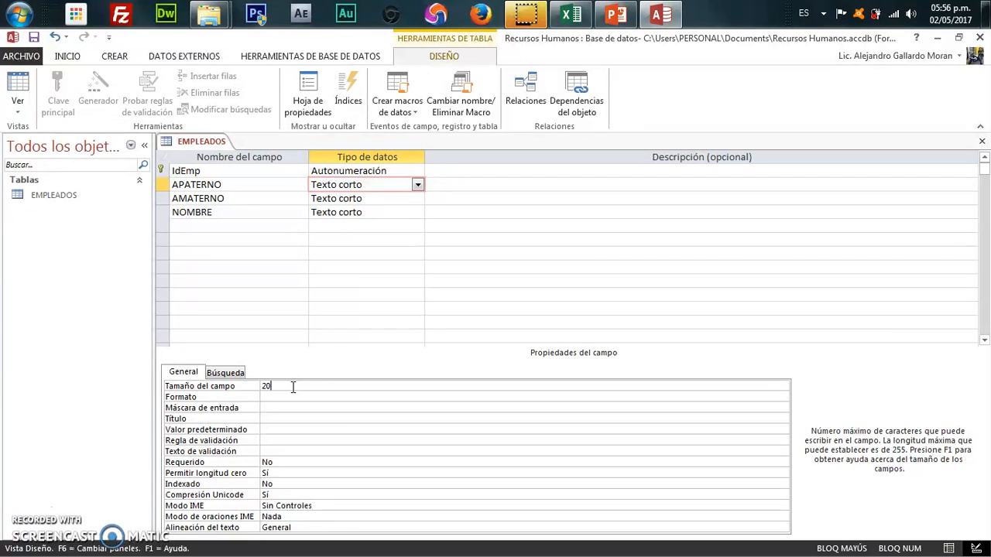
Step: Set the field size of both AMATERNO and NOMBRE to 20
left_click(370, 201)
left_click(316, 383)
key("BackSpace")
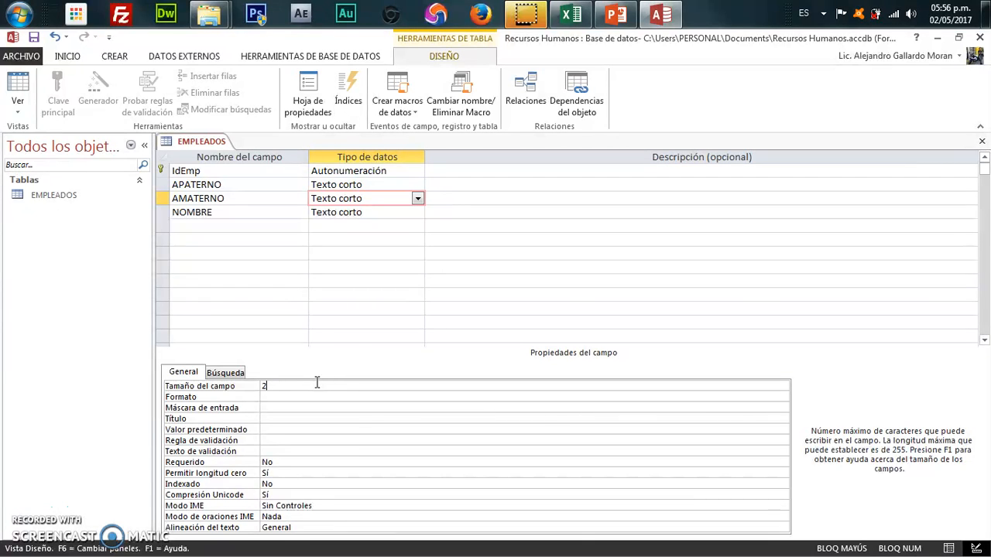
left_click(375, 213)
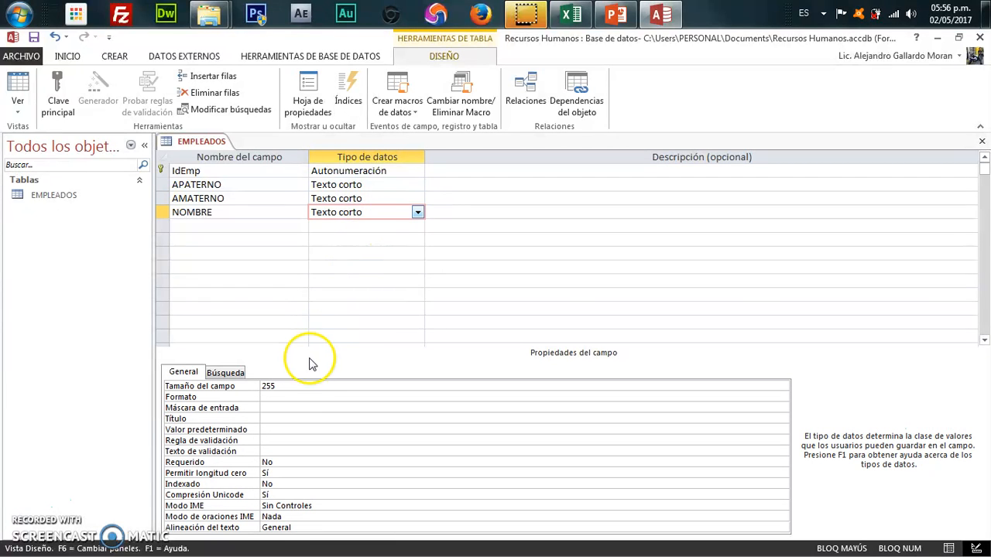
left_click(300, 387)
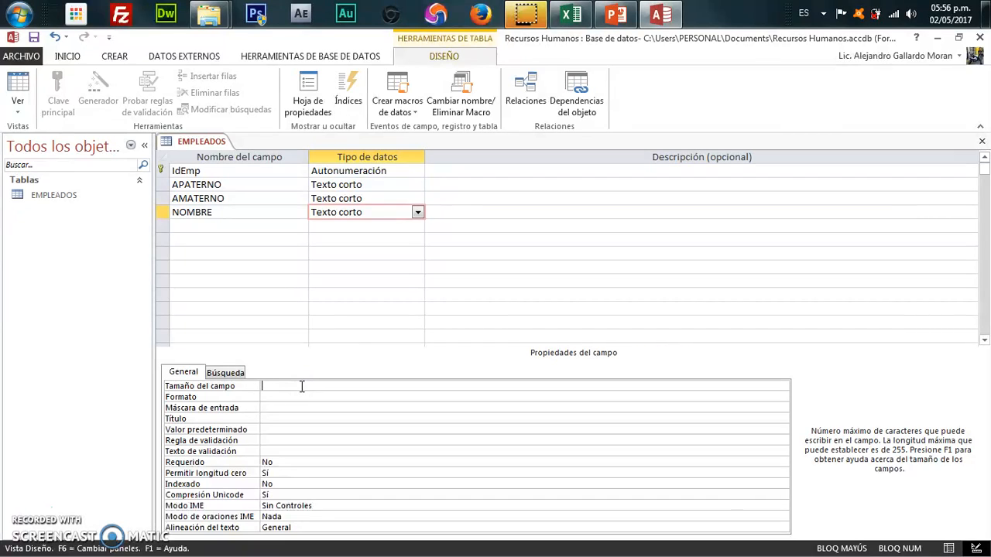
type("20")
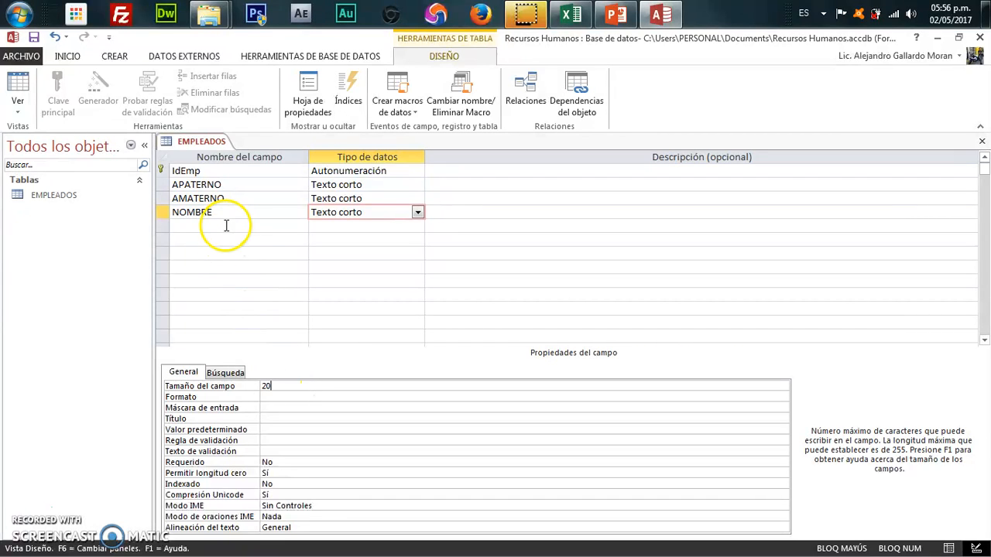
Step: Check the Excel list and add a DIRECCIÓN field below NOMBRE as Texto corto with a field size of 30
left_click(226, 225)
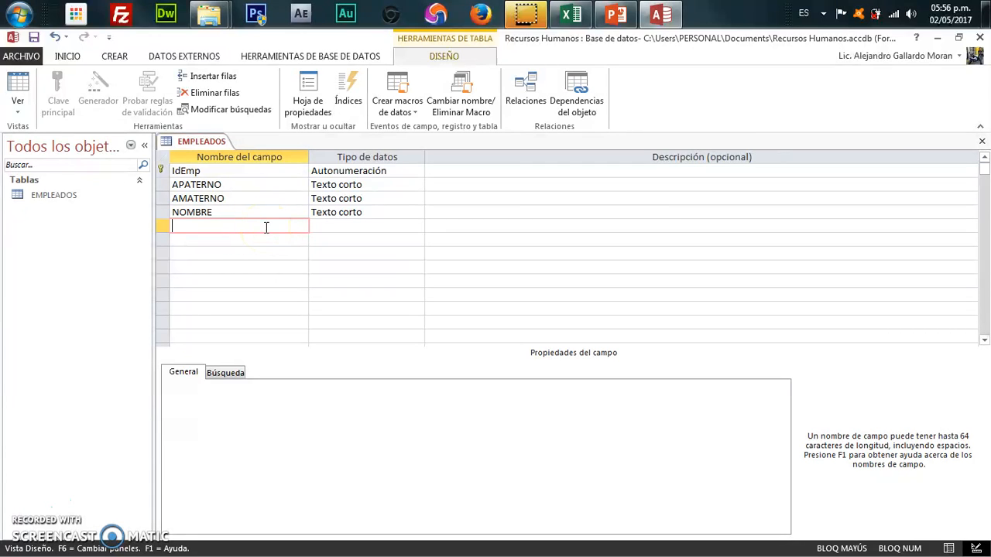
left_click(569, 13)
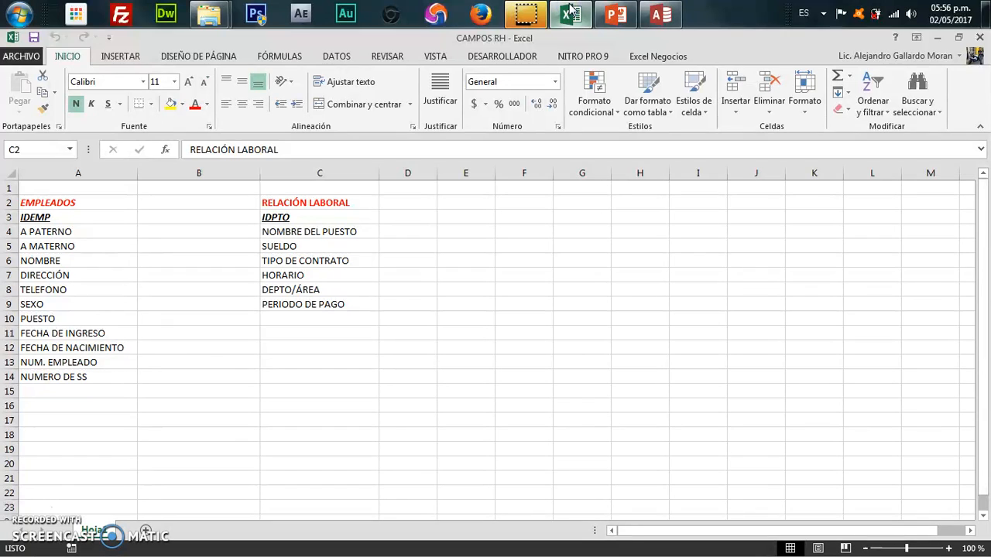
left_click(570, 13)
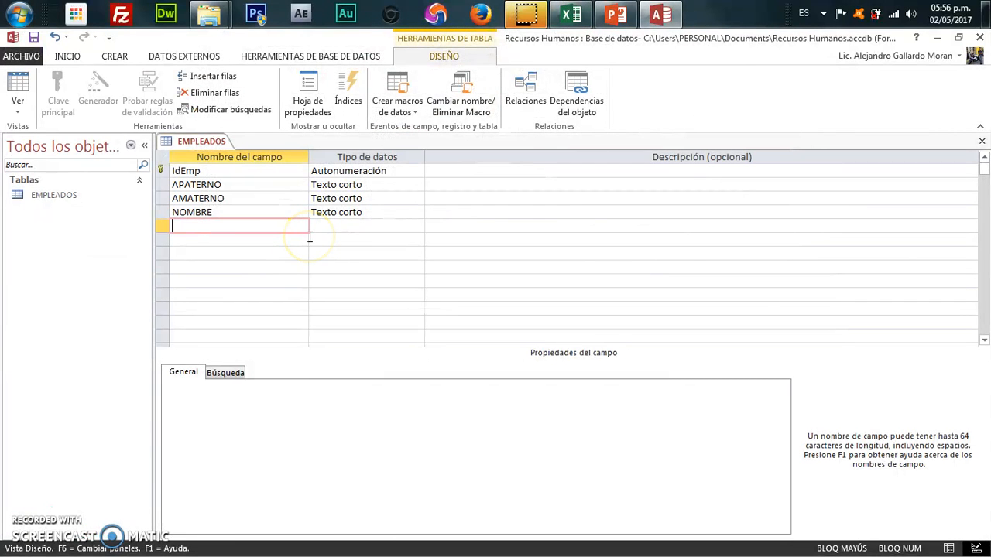
type("DIRECCIÓN")
left_click(324, 228)
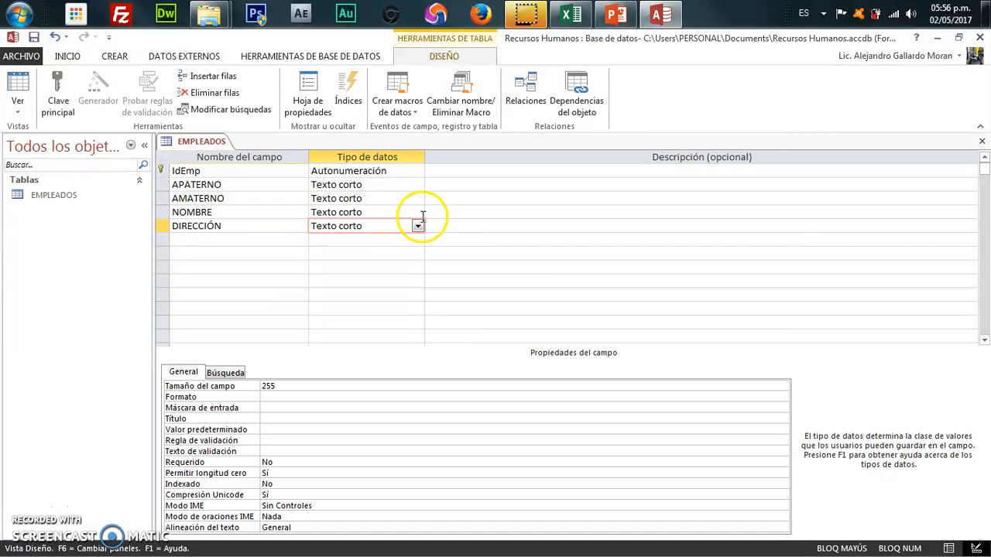
left_click(417, 226)
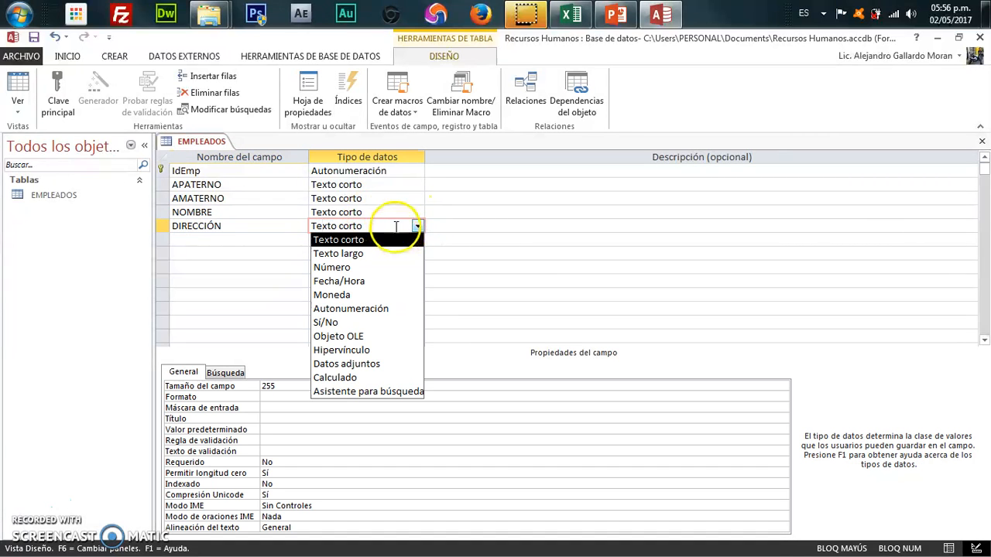
left_click(298, 386)
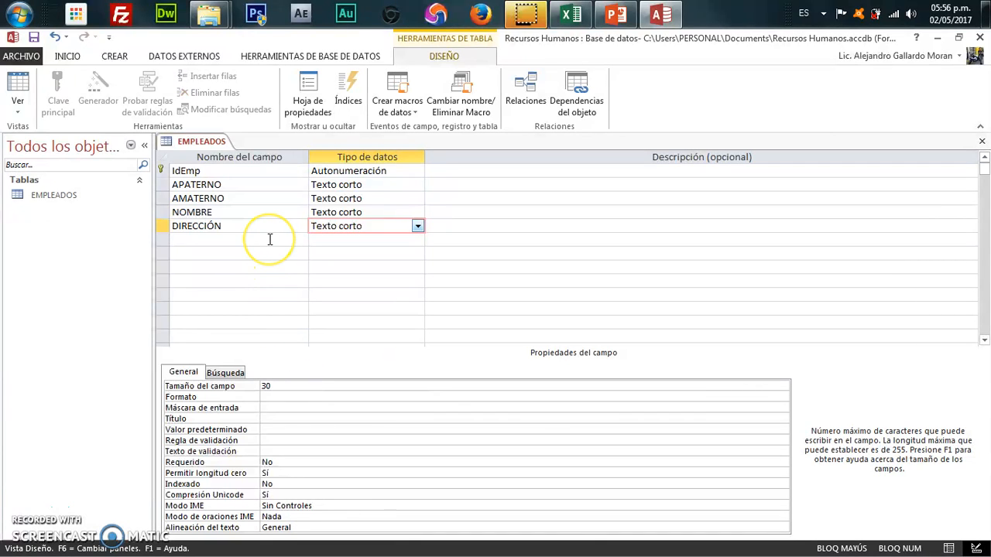
Step: Check the Excel list and add a TELEFONO field with the Número data type below DIRECCIÓN
left_click(270, 239)
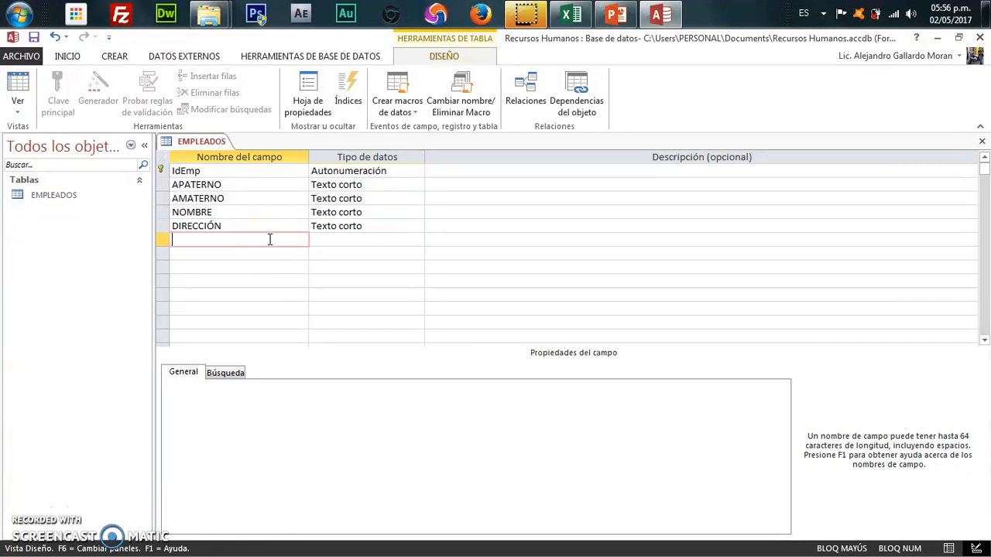
left_click(575, 13)
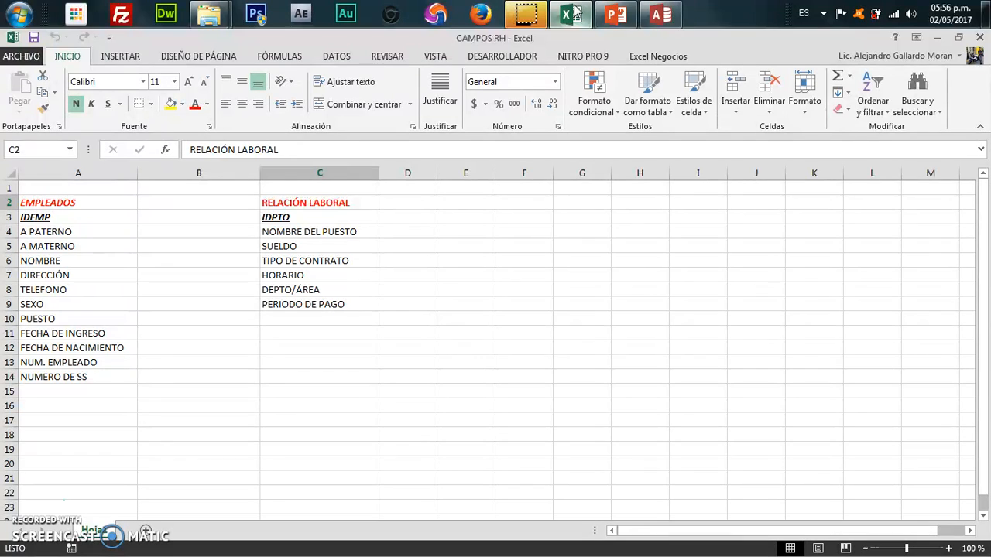
left_click(575, 13)
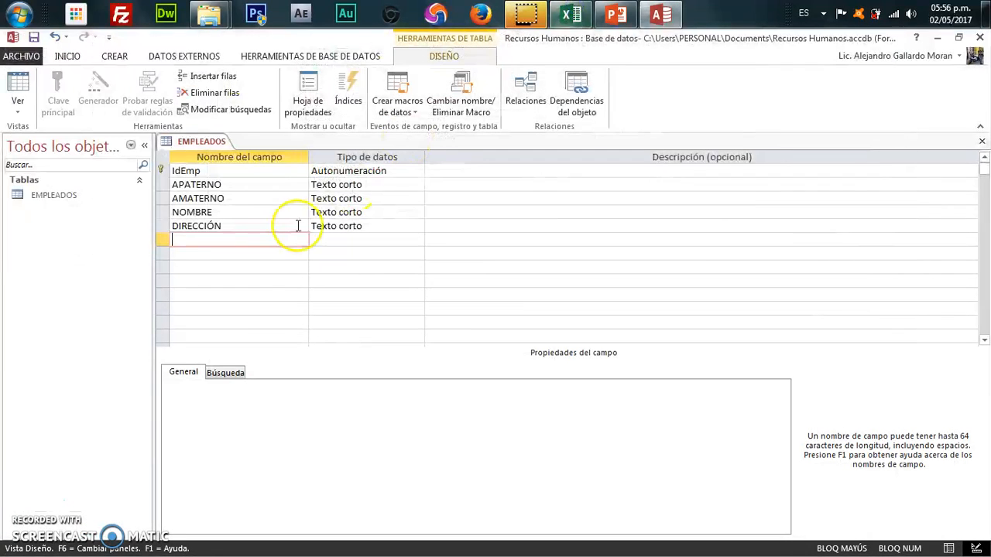
type("TELEFO")
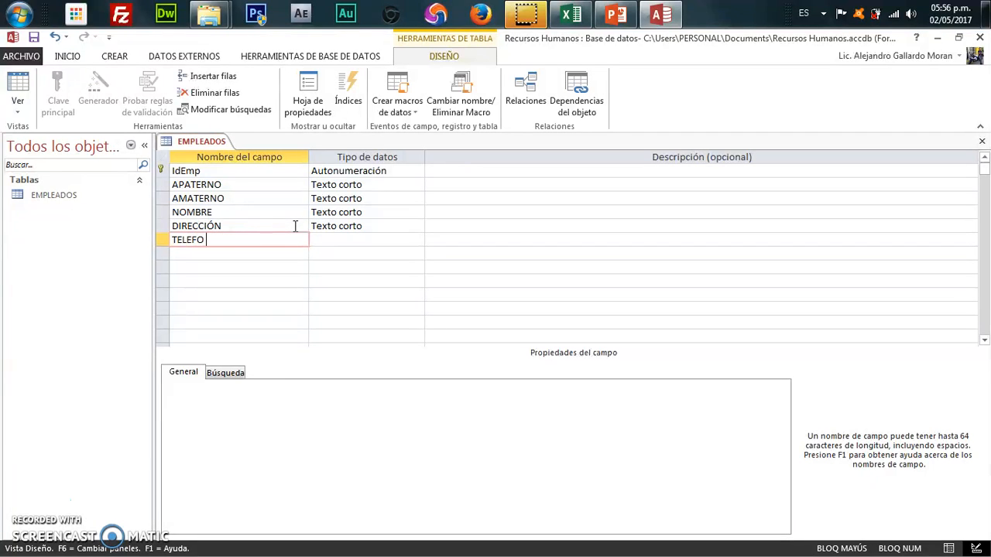
type(" N")
left_click(206, 240)
key("BackSpace")
left_click(333, 238)
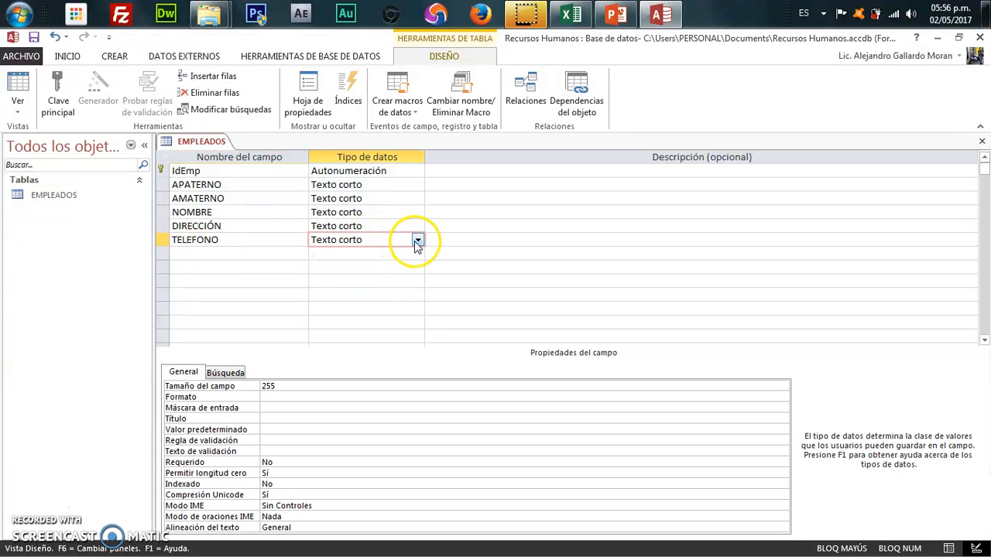
left_click(417, 241)
left_click(373, 281)
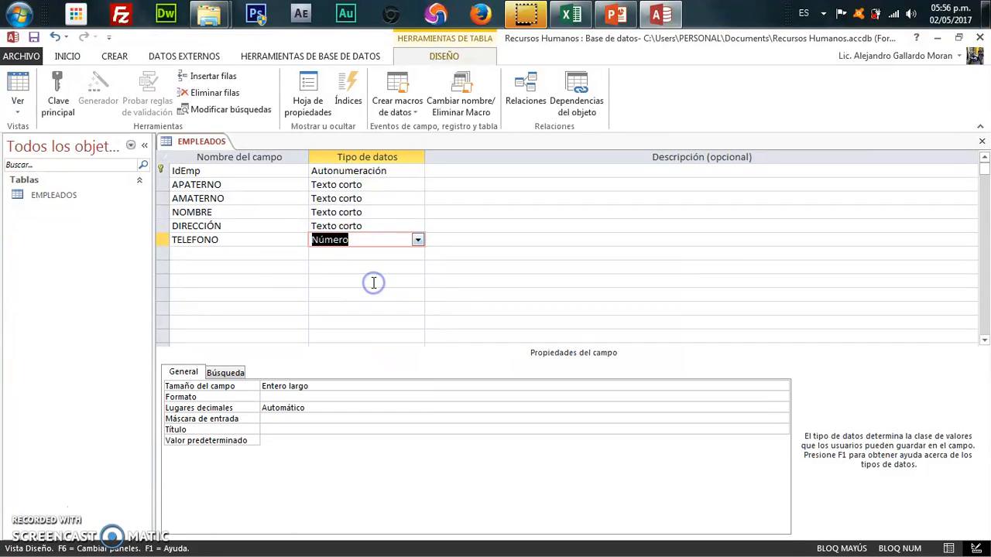
Step: Check the Excel list and add a SEXO field with the Texto corto data type below TELEFONO
left_click(275, 254)
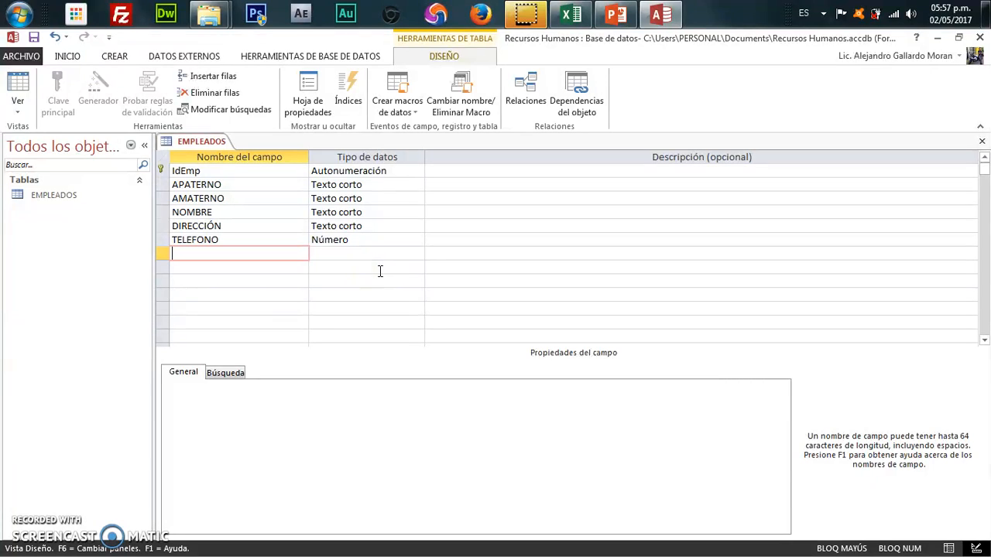
left_click(659, 10)
left_click(659, 10)
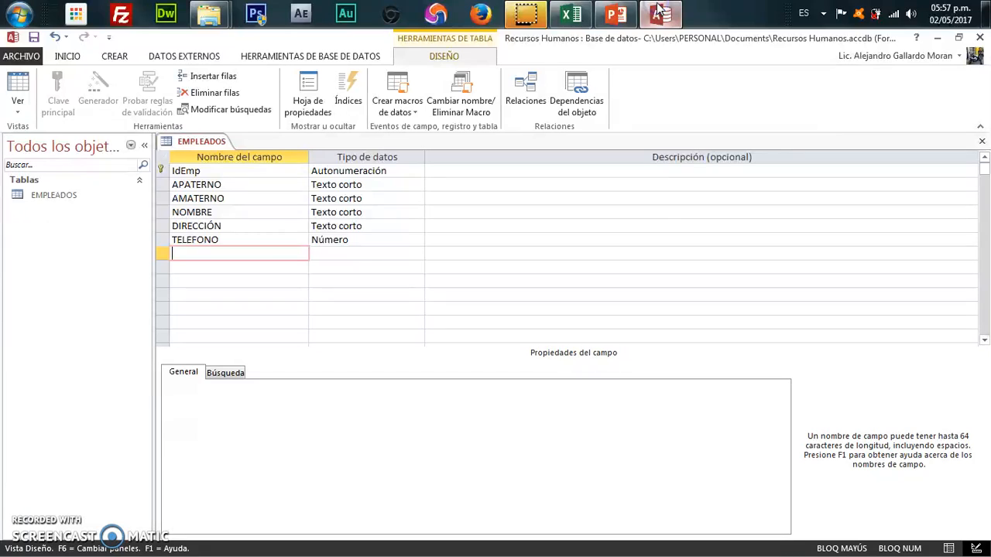
left_click(619, 15)
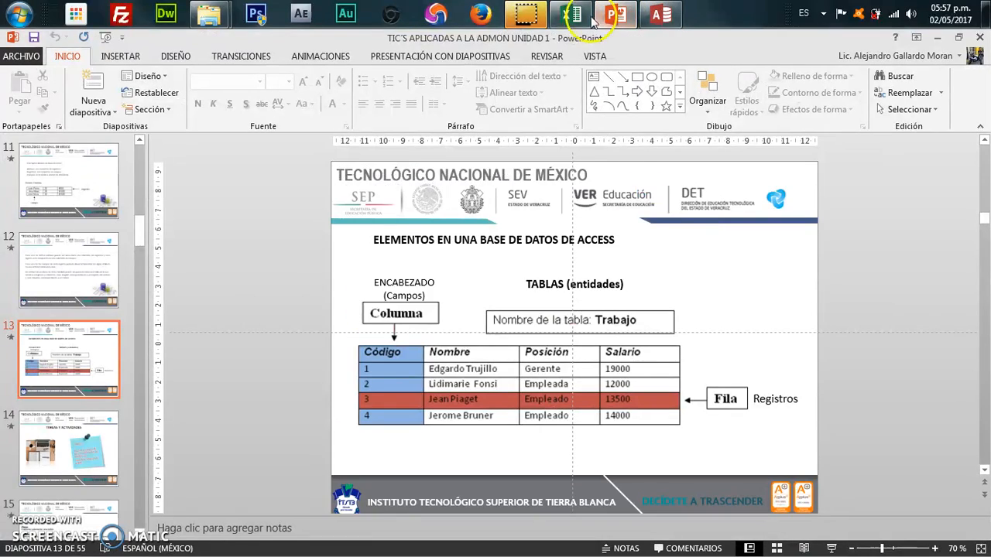
left_click(574, 15)
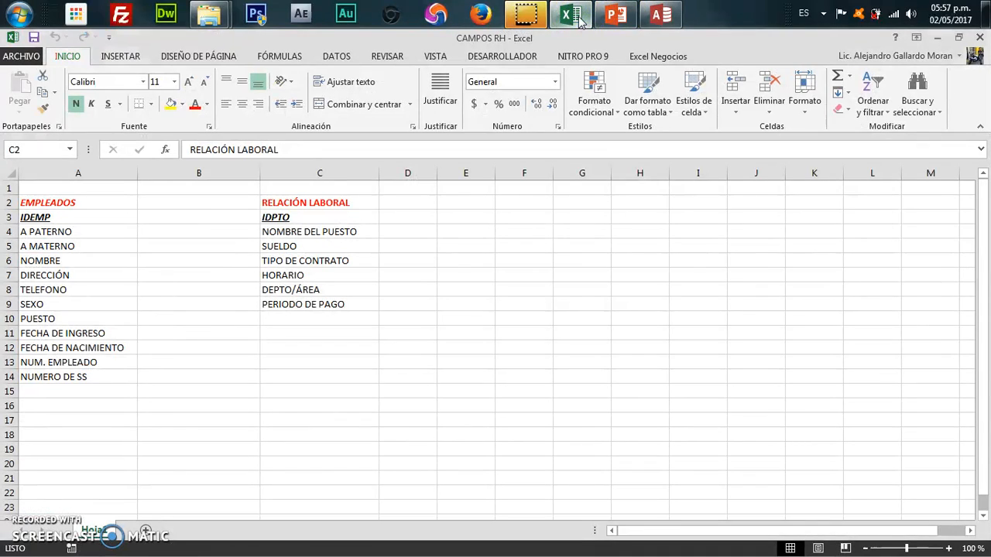
left_click(580, 20)
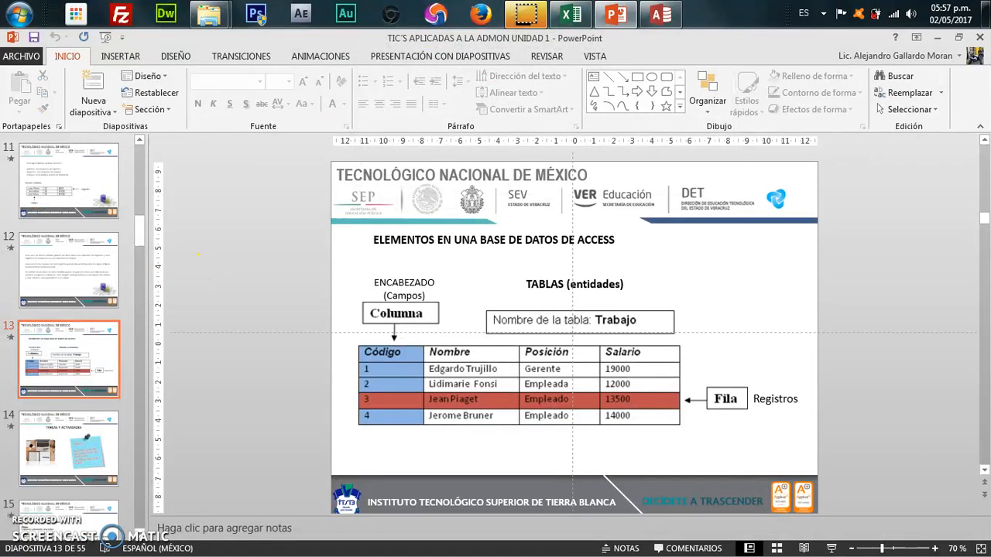
left_click(610, 15)
mouse_move(581, 17)
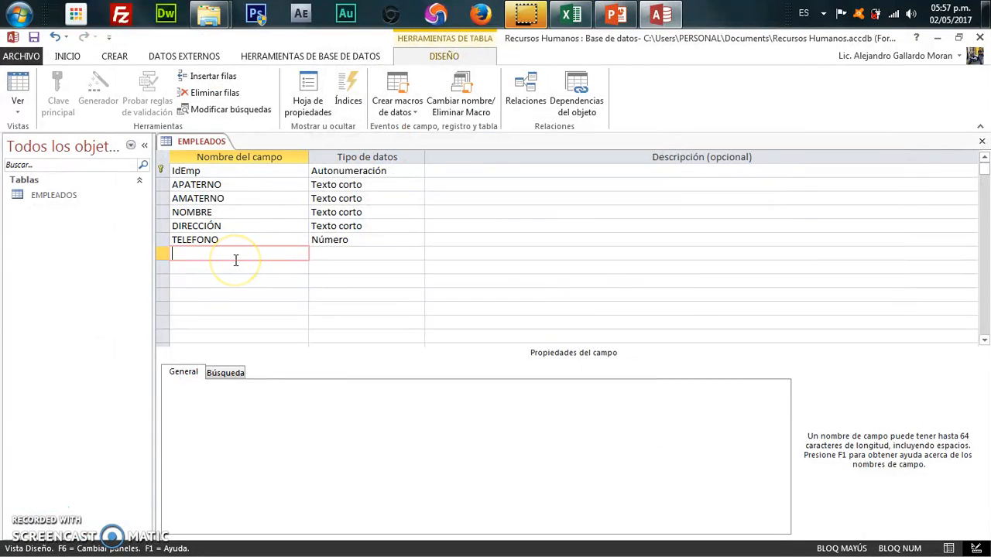
left_click(352, 256)
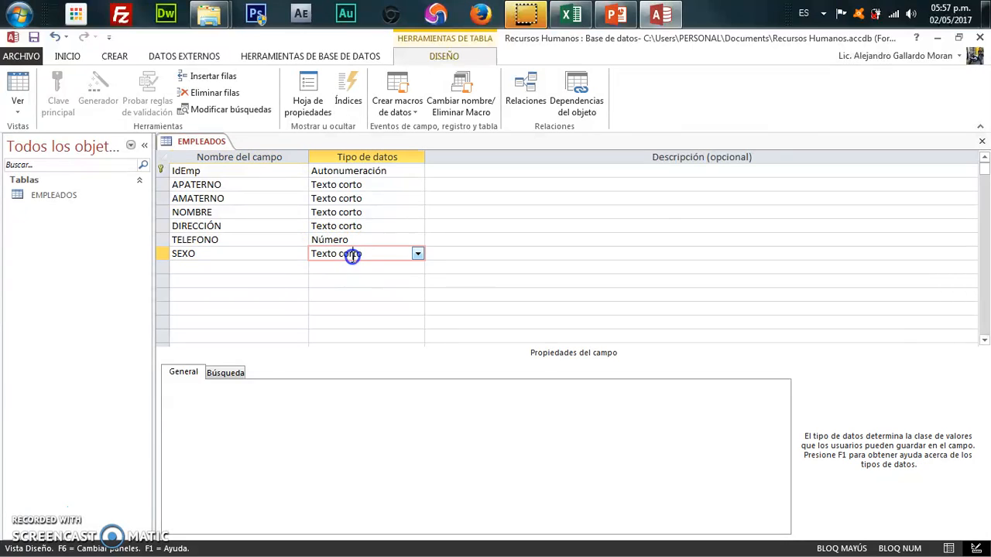
left_click(417, 254)
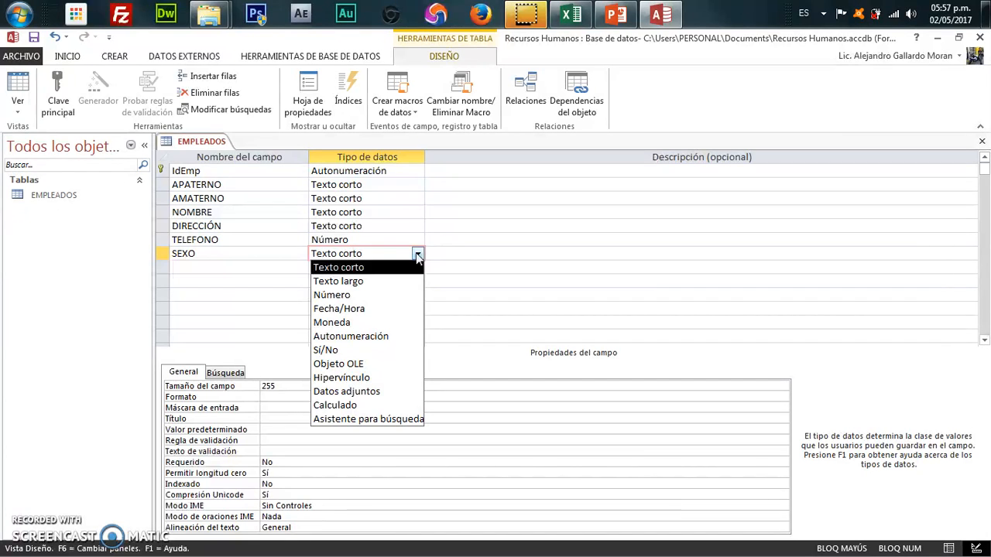
left_click(387, 266)
Step: Set the field size of SEXO to 10
left_click(248, 267)
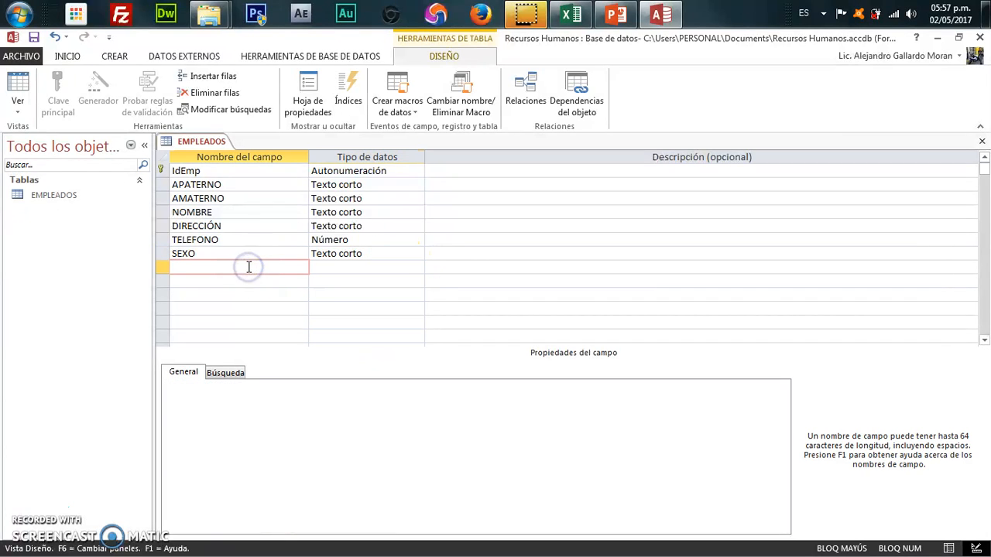
left_click(410, 253)
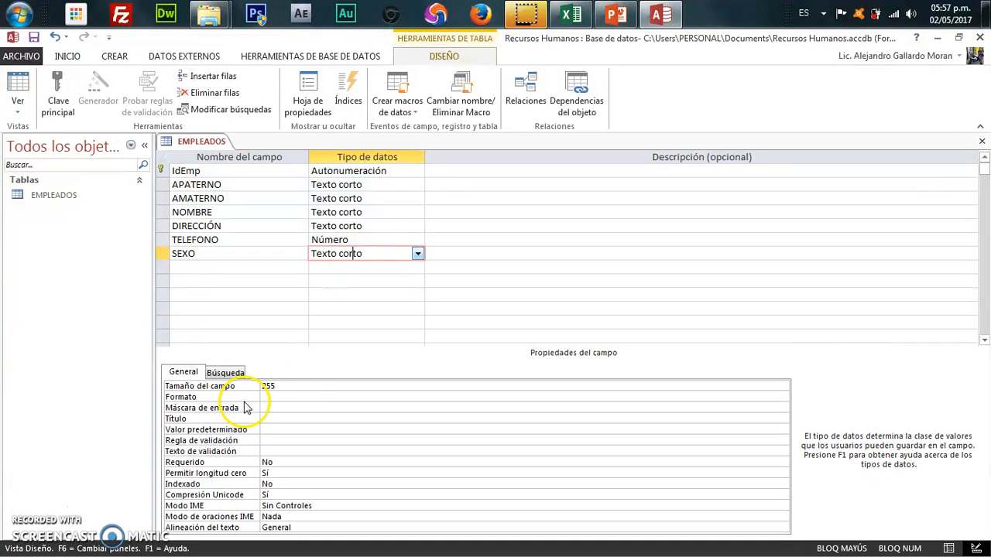
left_click_drag(294, 384, 243, 388)
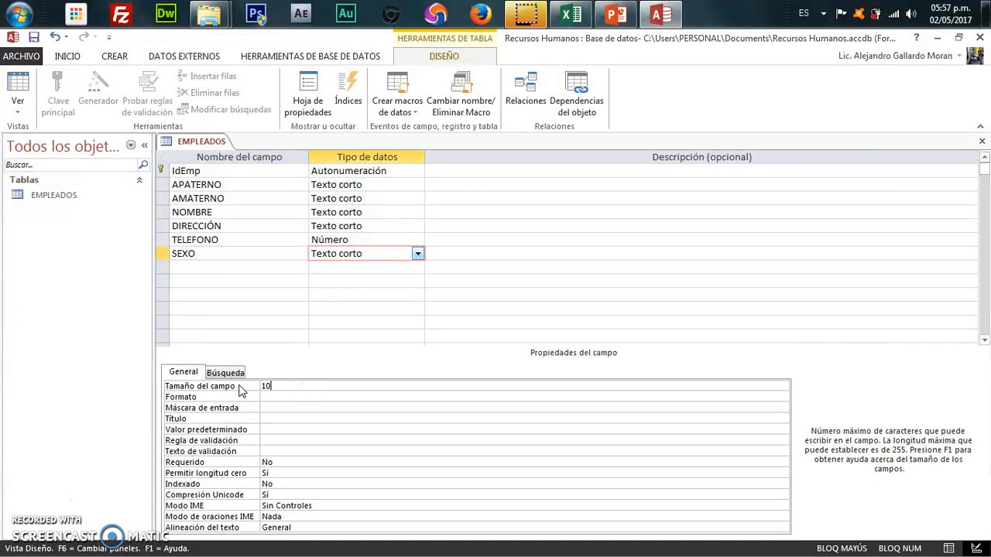
Step: Check the Excel list and add a FECHA DE INGRESO field with the Fecha/Hora data type below SEXO
left_click(243, 270)
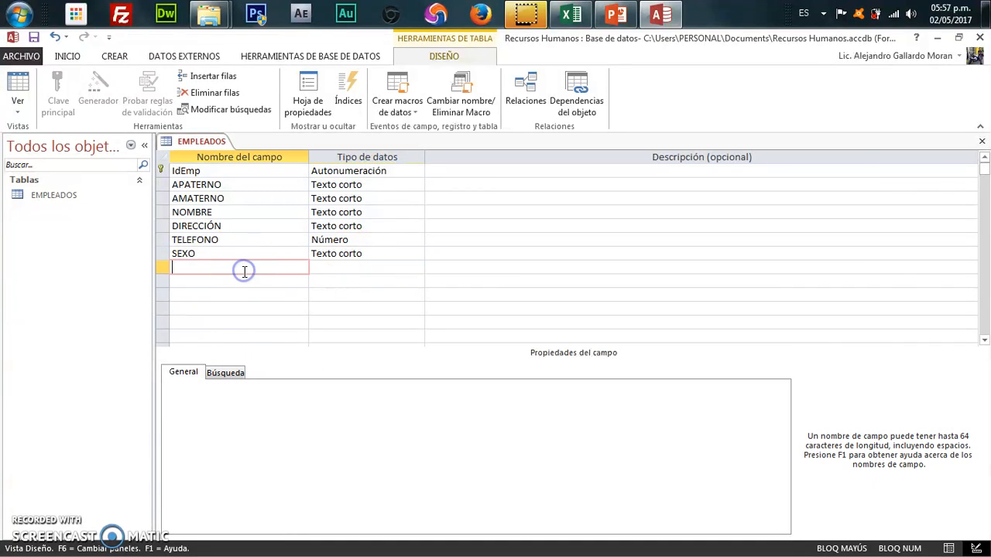
left_click(576, 12)
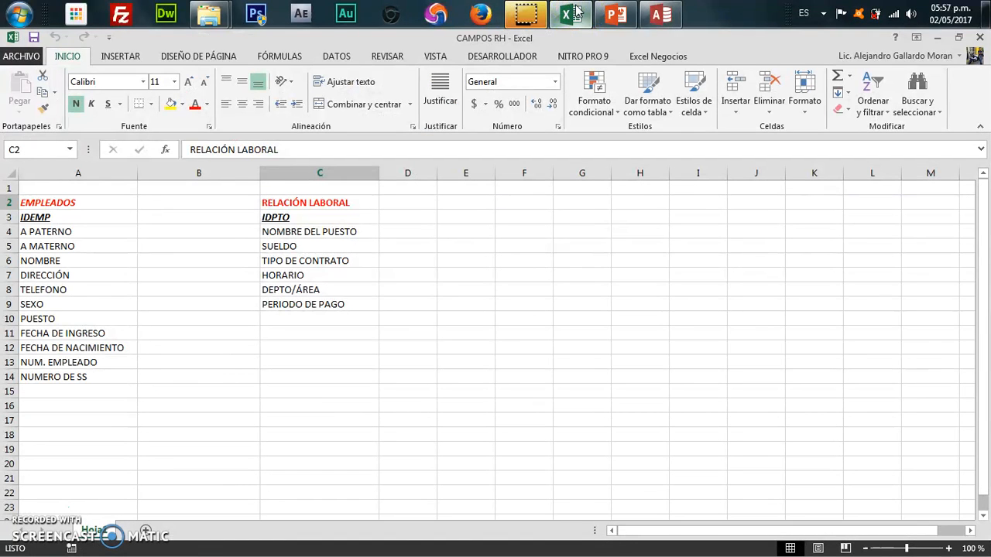
left_click(576, 12)
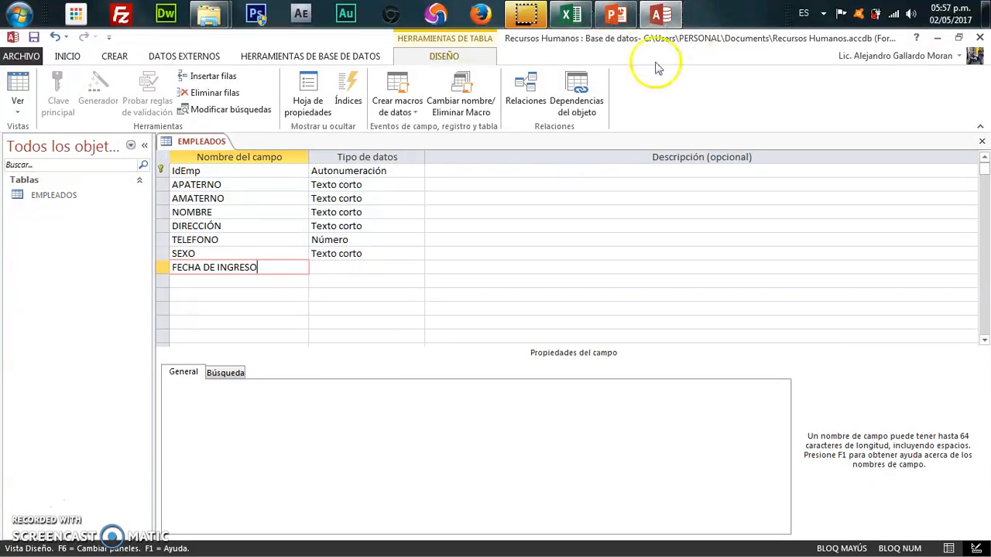
left_click(396, 265)
left_click(417, 267)
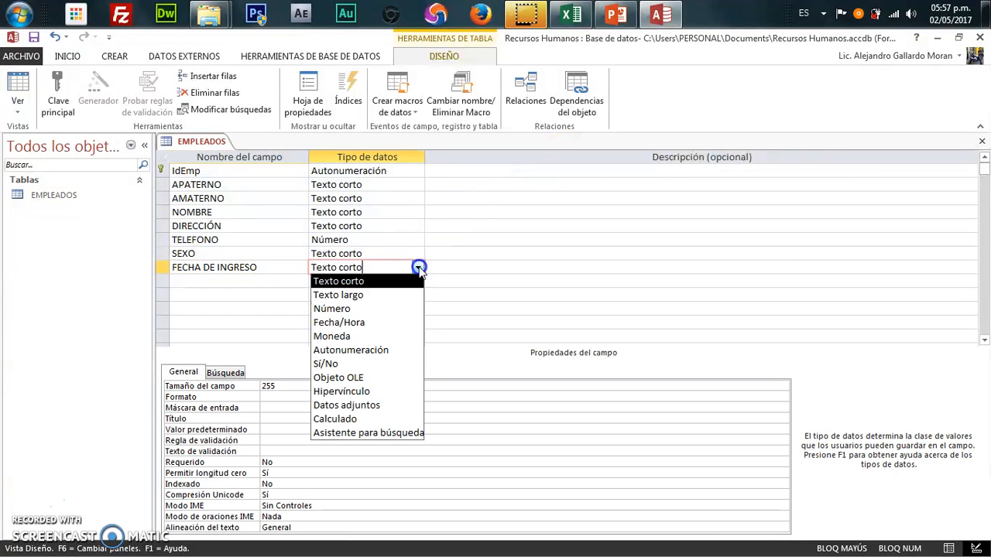
left_click(378, 322)
Step: Set the display format of FECHA DE INGRESO to Fecha corta
left_click(280, 385)
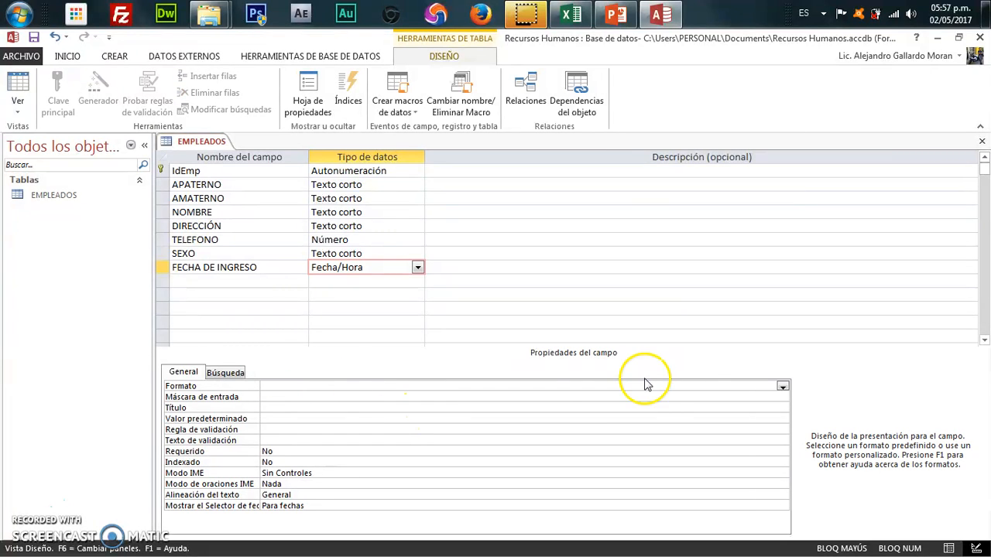
left_click(783, 386)
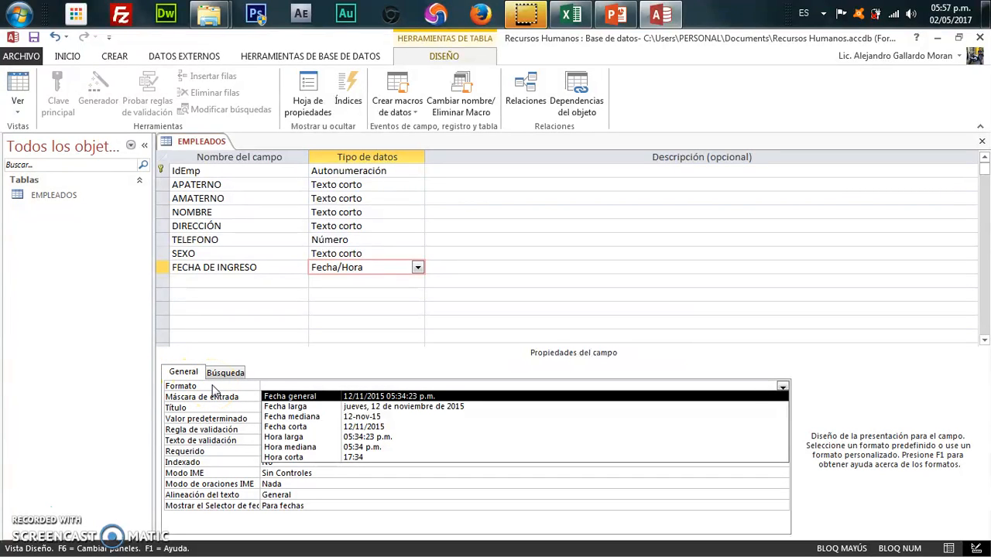
left_click(327, 432)
Step: Check the Excel list and add a FECHA DE NACIMIENTO field with the Fecha/Hora data type below FECHA DE INGRESO
left_click(266, 280)
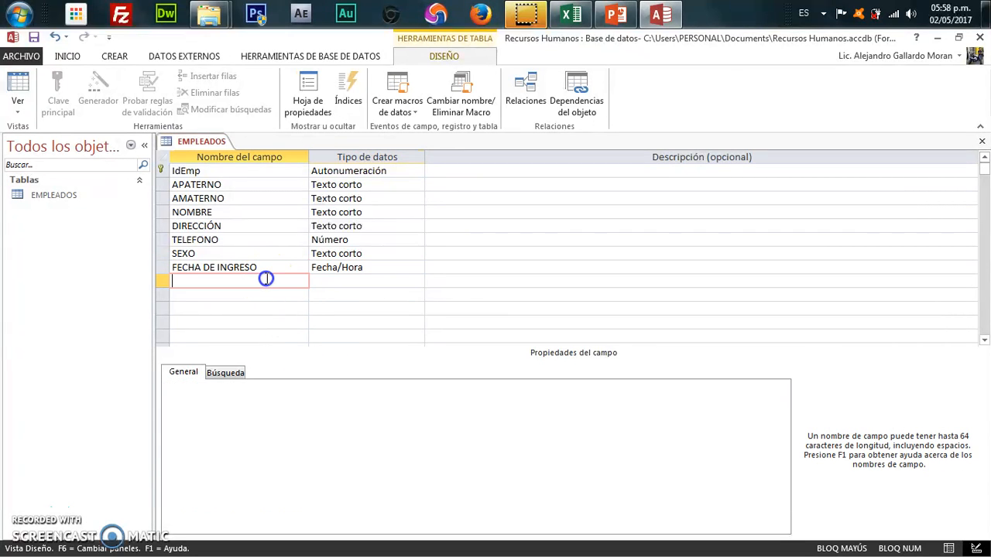
left_click(584, 12)
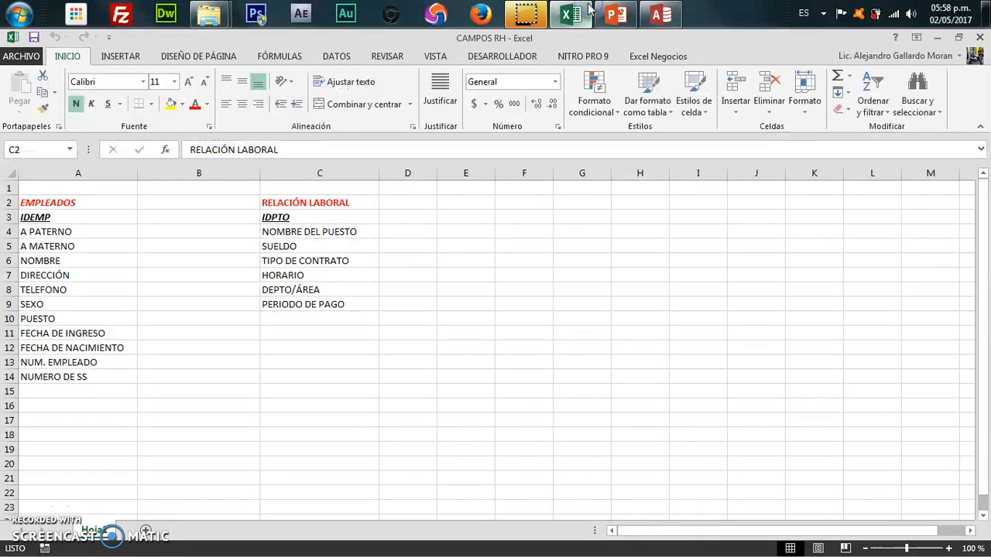
left_click(590, 11)
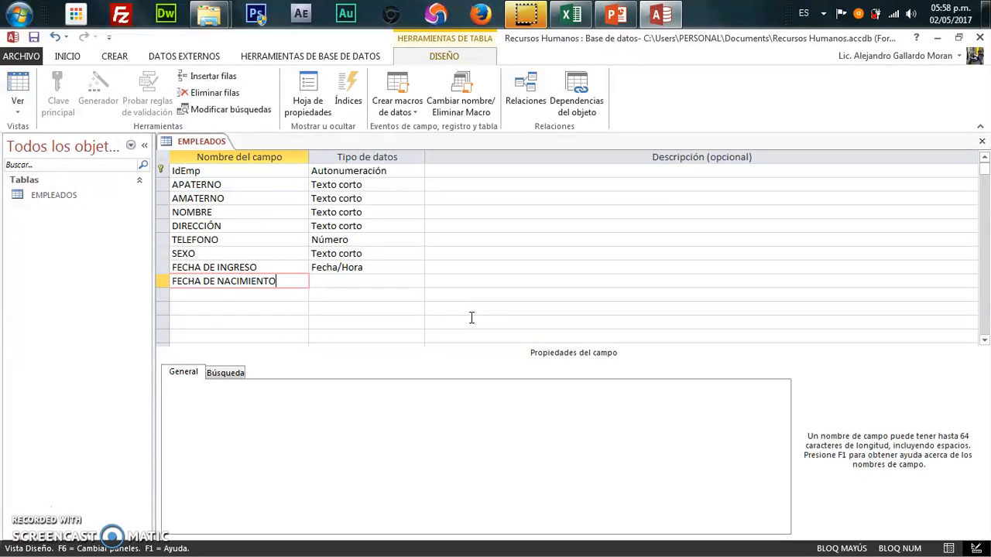
left_click(395, 281)
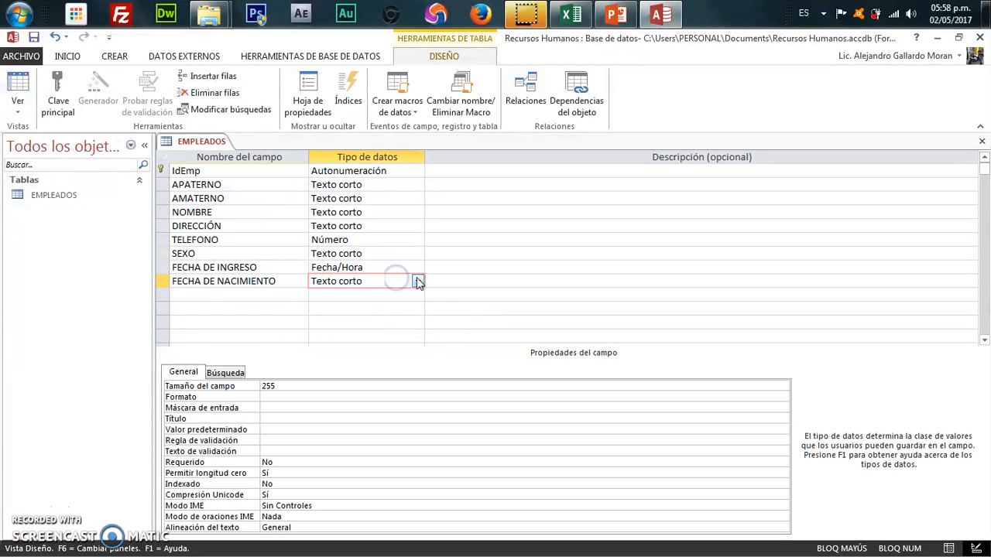
left_click(417, 281)
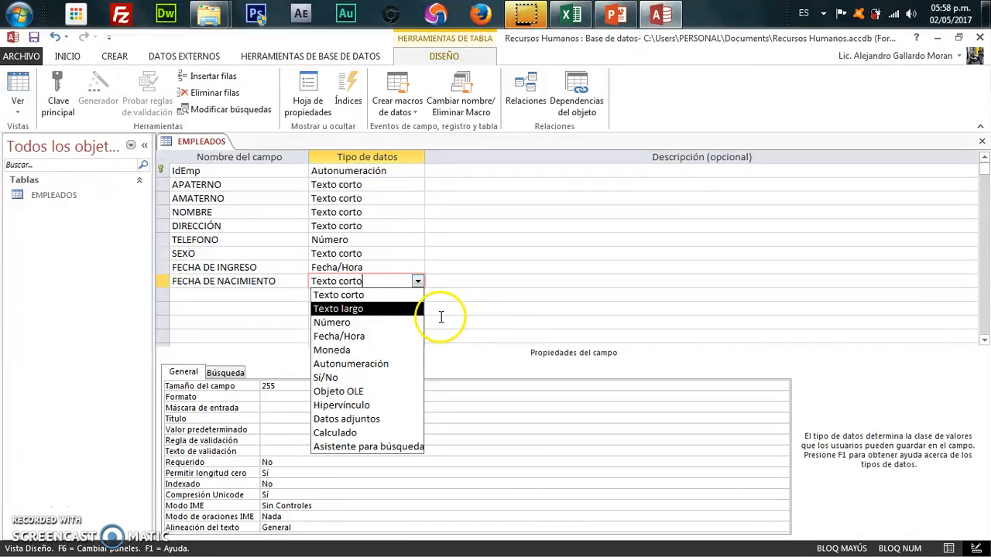
left_click(378, 337)
Step: Set the display format of FECHA DE NACIMIENTO to Fecha corta
left_click(303, 386)
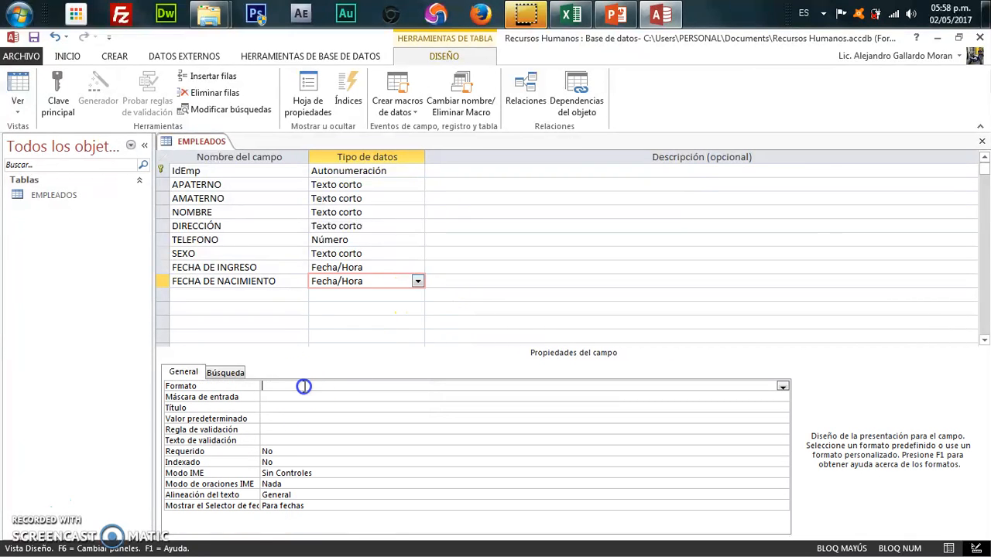
left_click(782, 386)
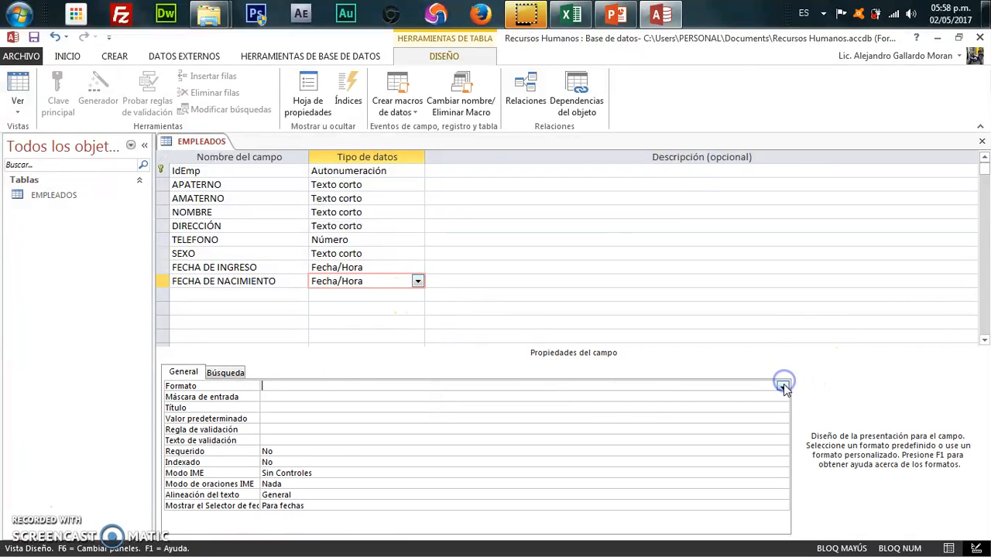
left_click(385, 429)
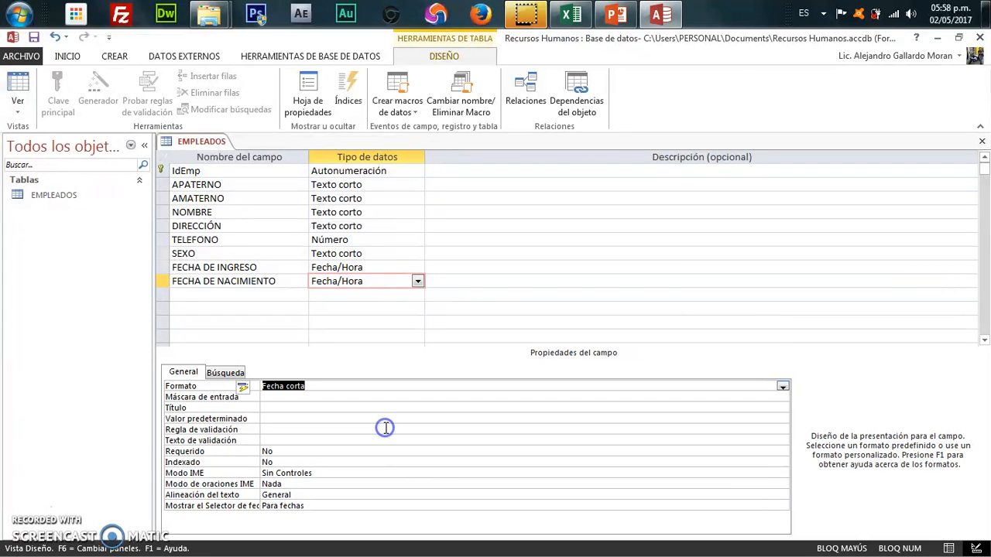
Step: Check the Excel list and add a NUM EMPLEADO field, named without a period, with the Número data type below FECHA DE NACIMIENTO
left_click(291, 294)
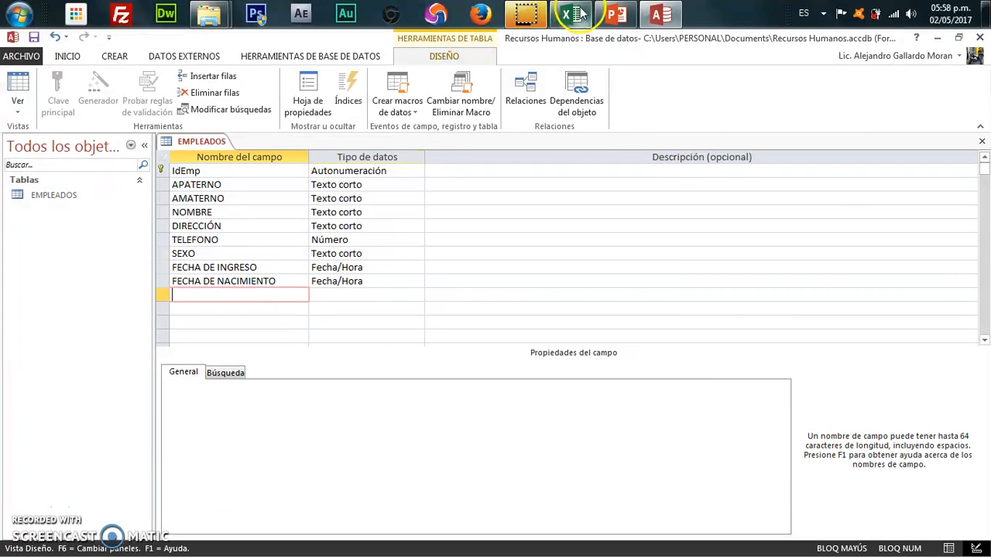
left_click(580, 13)
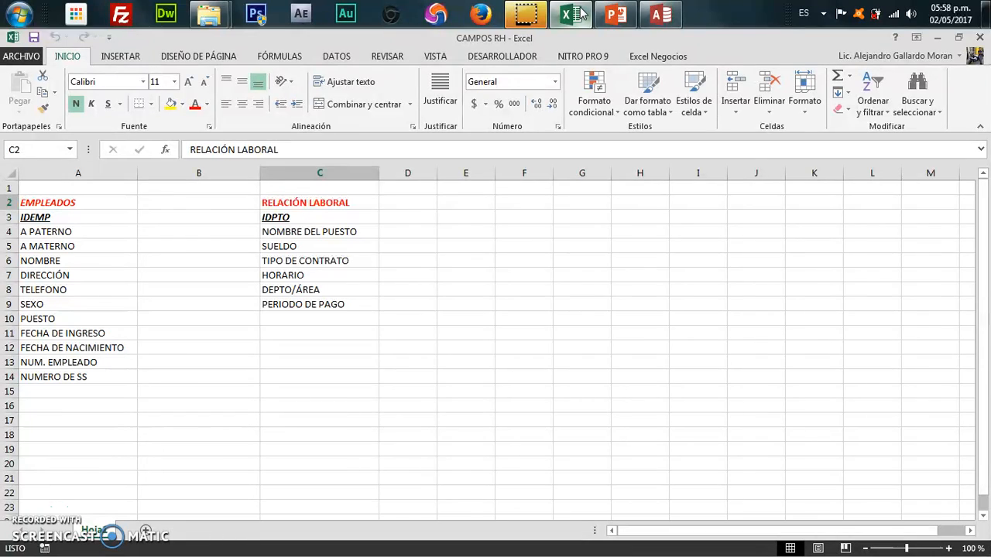
left_click(660, 13)
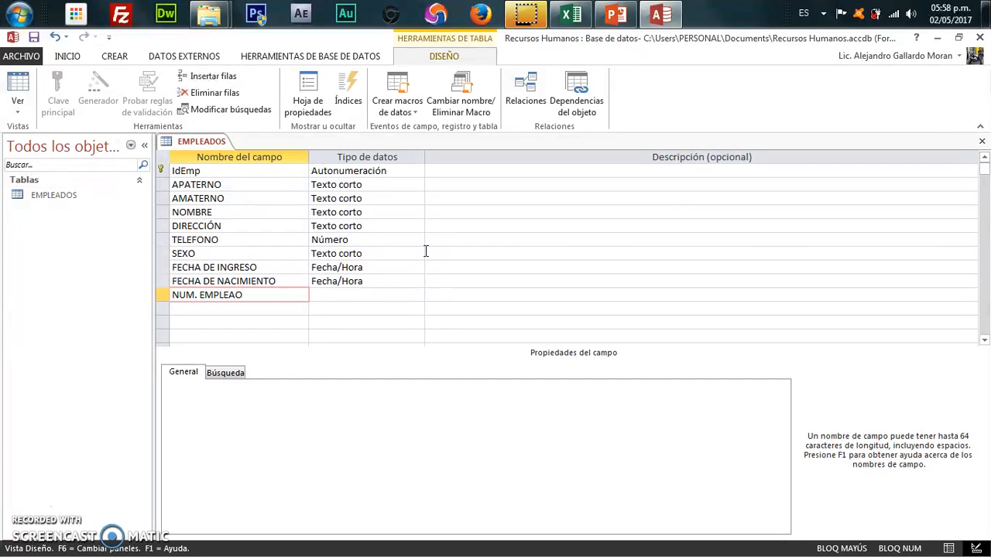
type("O")
left_click(325, 297)
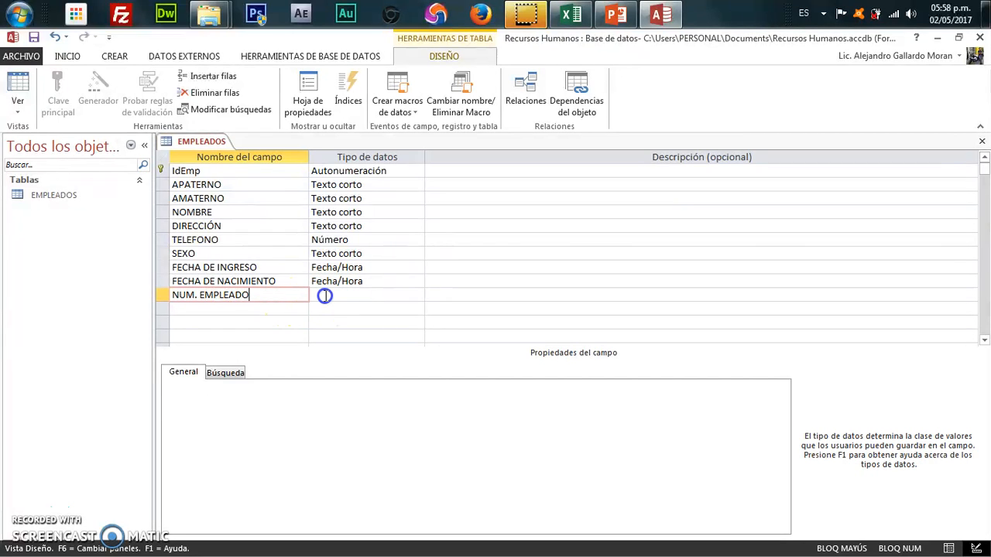
left_click(463, 347)
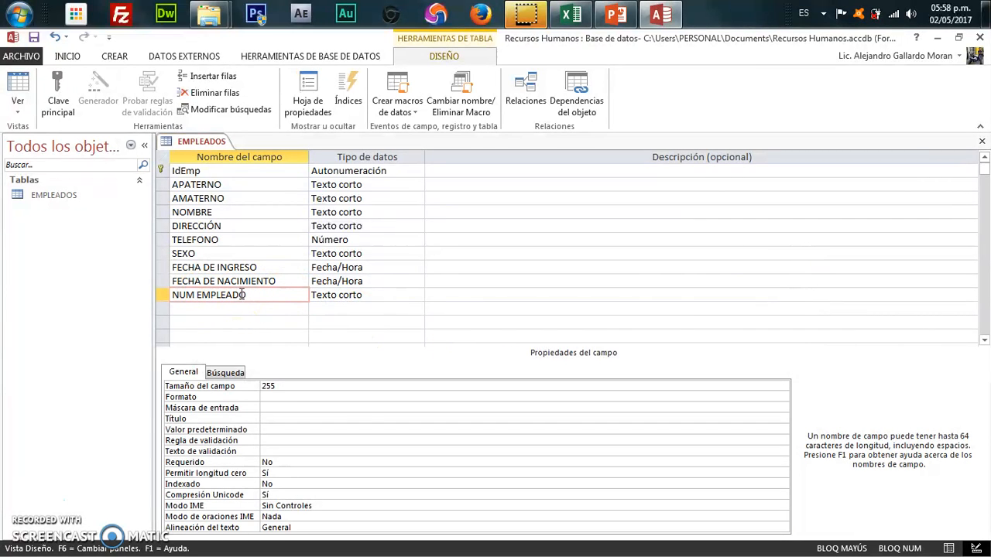
left_click(333, 296)
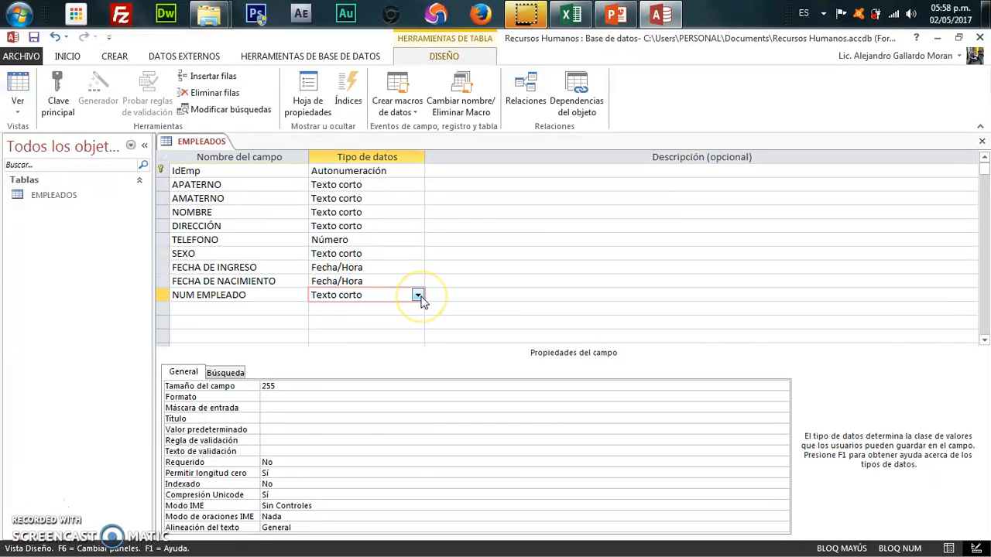
left_click(418, 296)
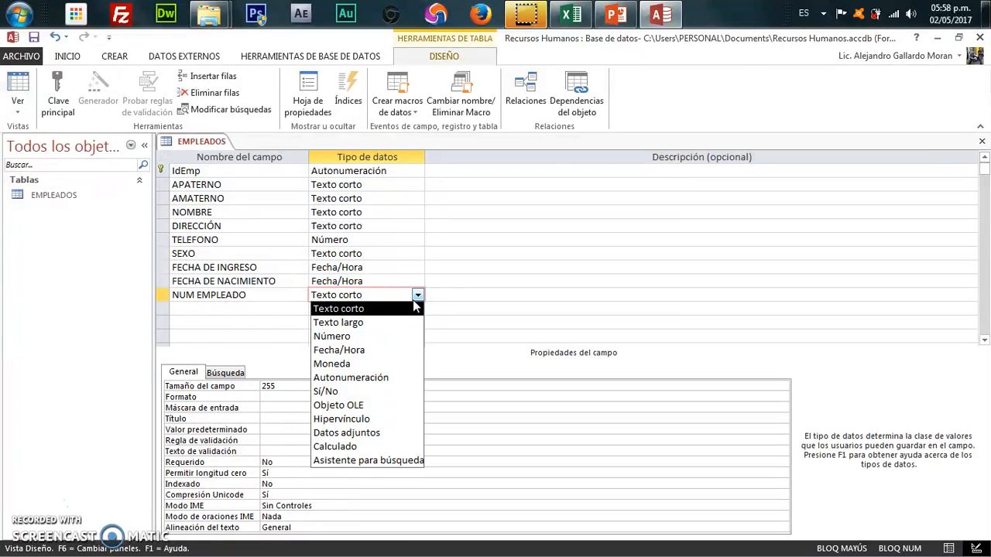
left_click(387, 336)
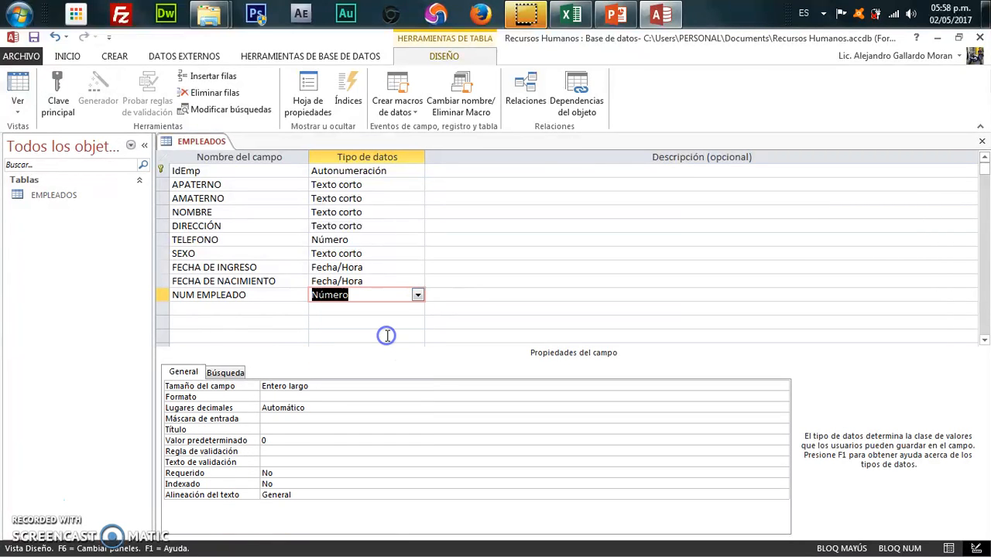
Step: Try the Simple field size for NUM EMPLEADO and review its available number formats
left_click(309, 386)
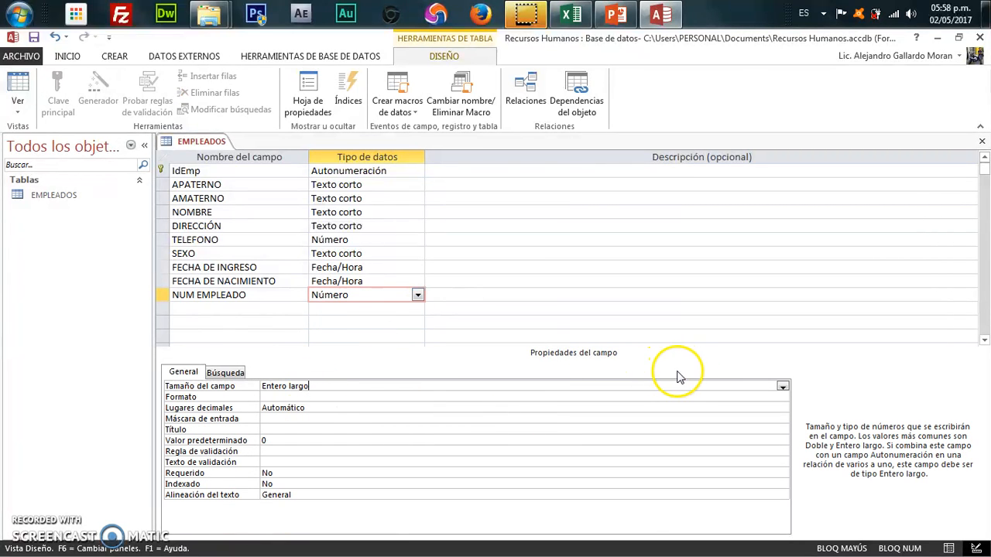
left_click(783, 387)
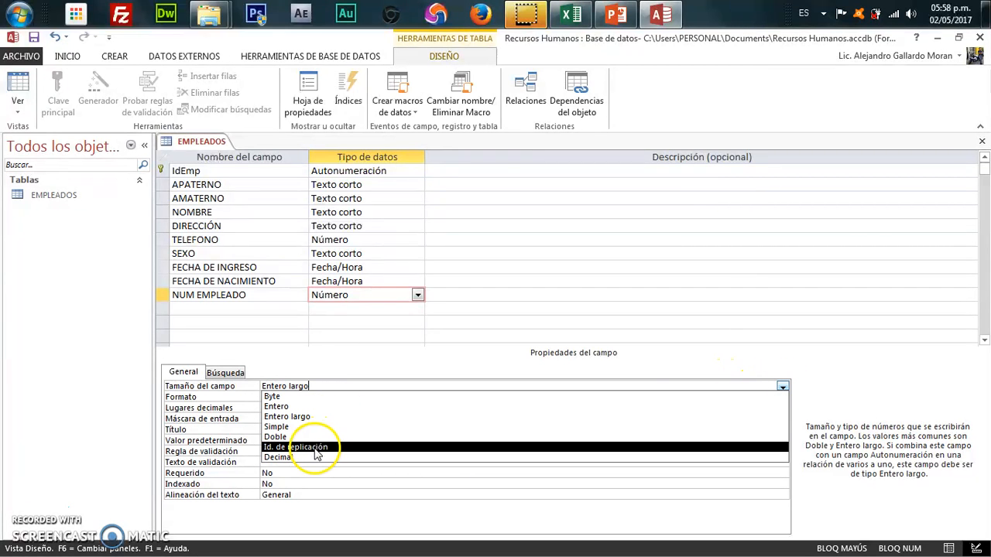
left_click(310, 428)
left_click(314, 396)
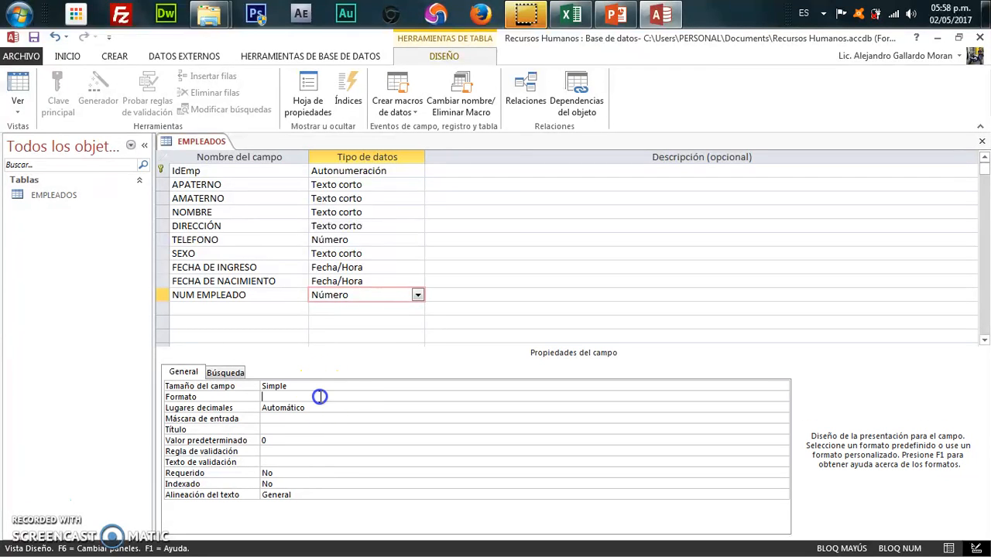
left_click(783, 397)
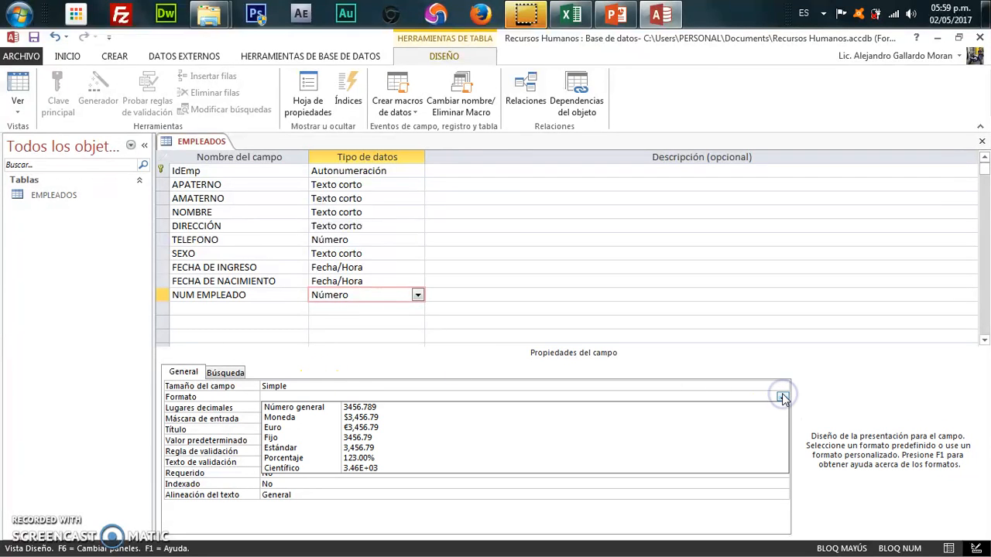
left_click(783, 398)
Step: Set the field size of NUM EMPLEADO to Entero and review the available format and size options
left_click(782, 388)
left_click(783, 387)
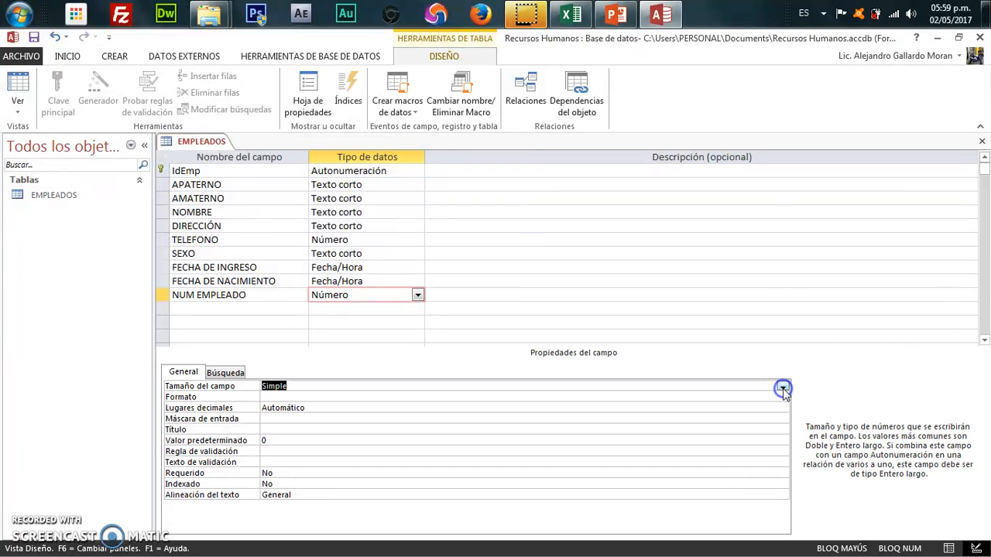
left_click(783, 388)
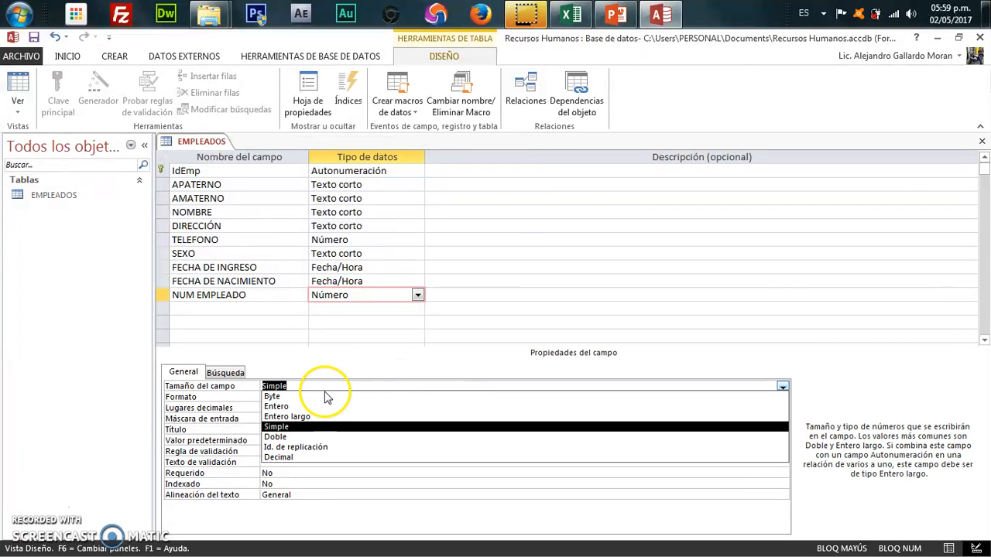
left_click(310, 405)
left_click(343, 396)
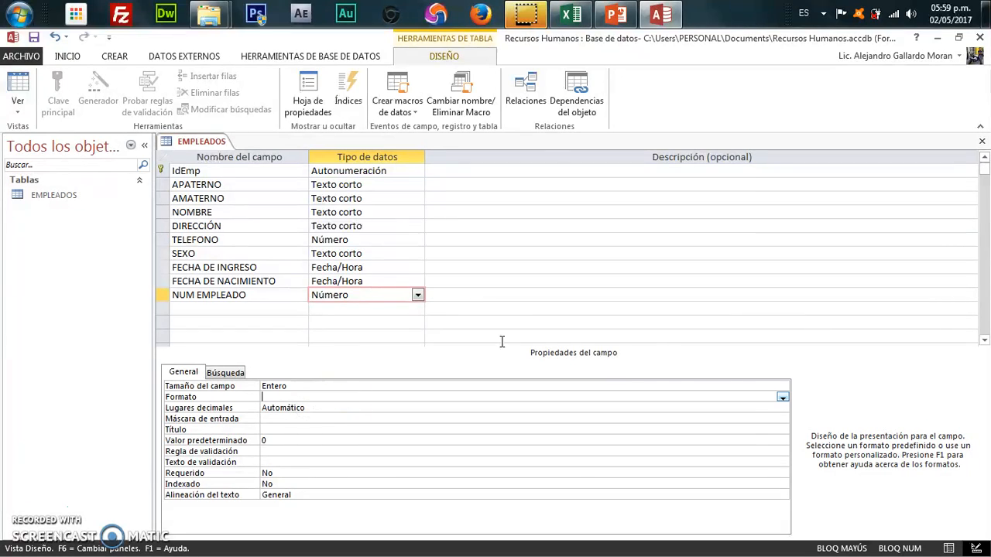
left_click(783, 397)
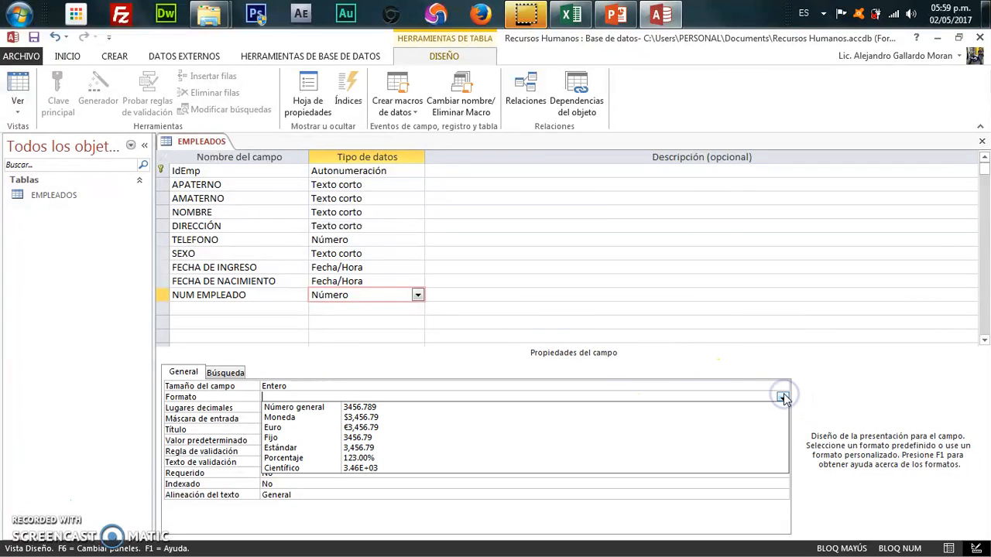
left_click(782, 397)
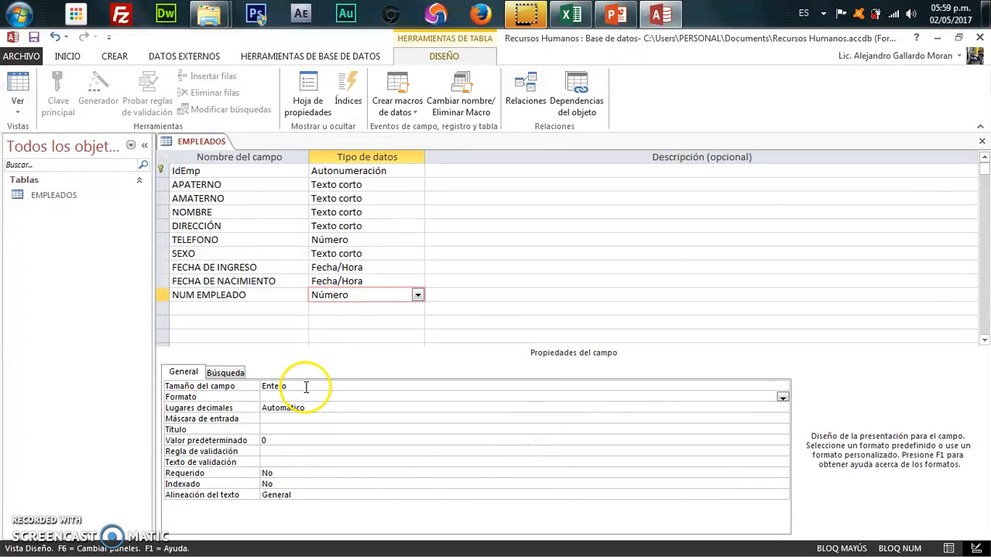
left_click(309, 384)
left_click(783, 387)
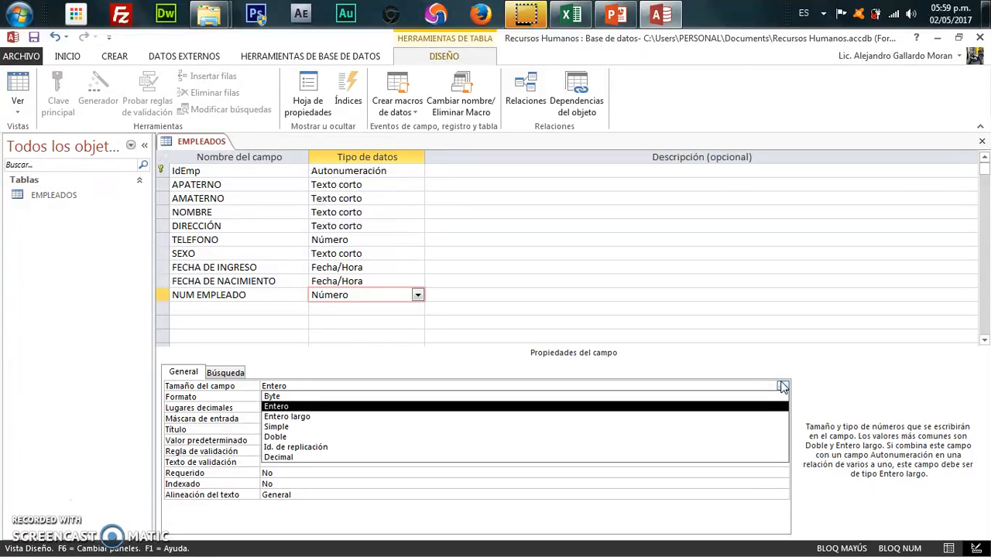
left_click(783, 387)
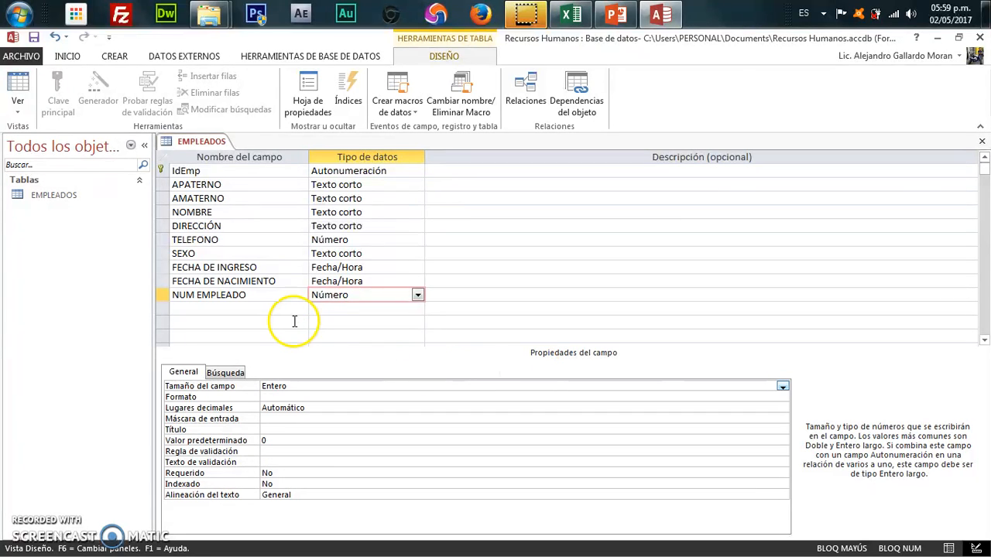
Step: Check the Excel field list and add a NUMERO DE SS field with the Número data type below NUM EMPLEADO
left_click(286, 309)
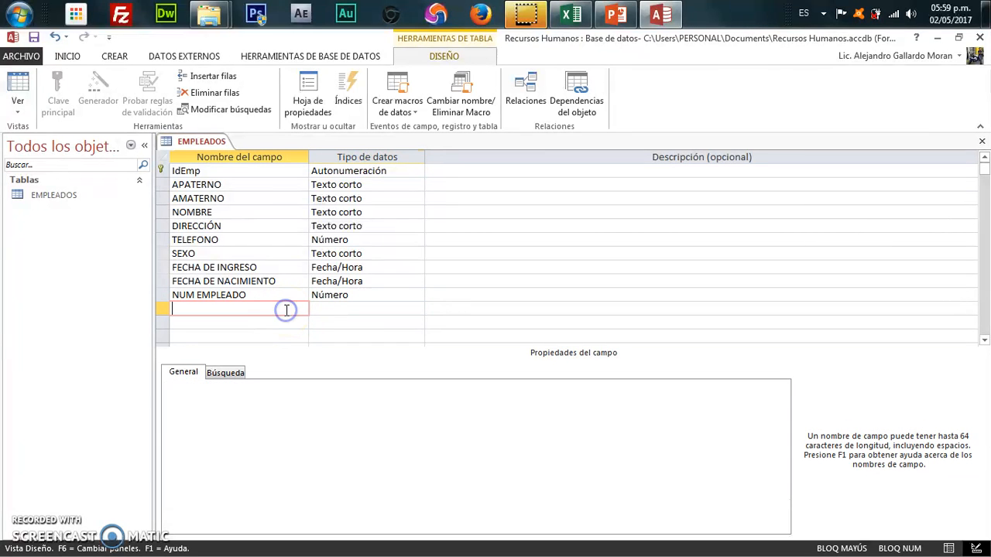
left_click(571, 14)
left_click(574, 16)
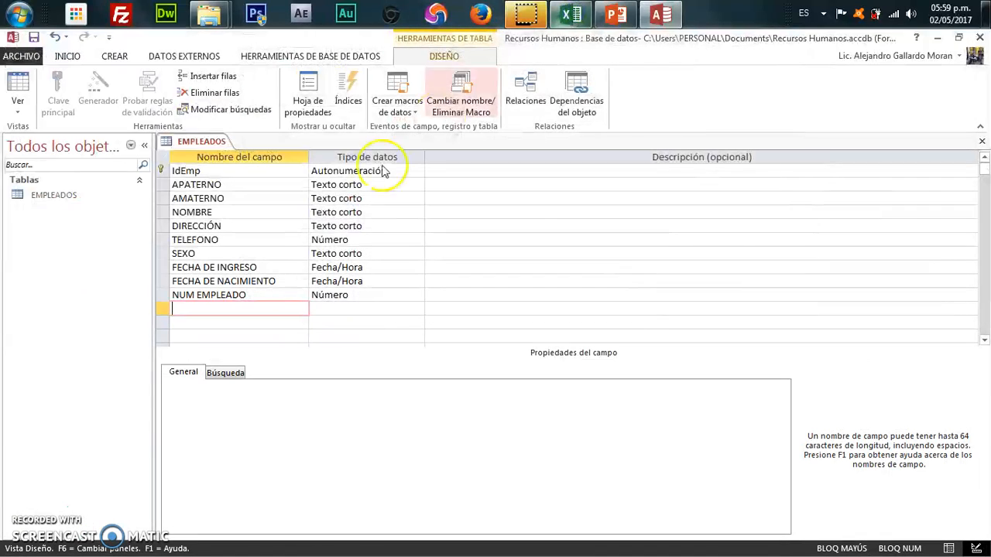
type("NUMERO DE SS")
left_click(339, 308)
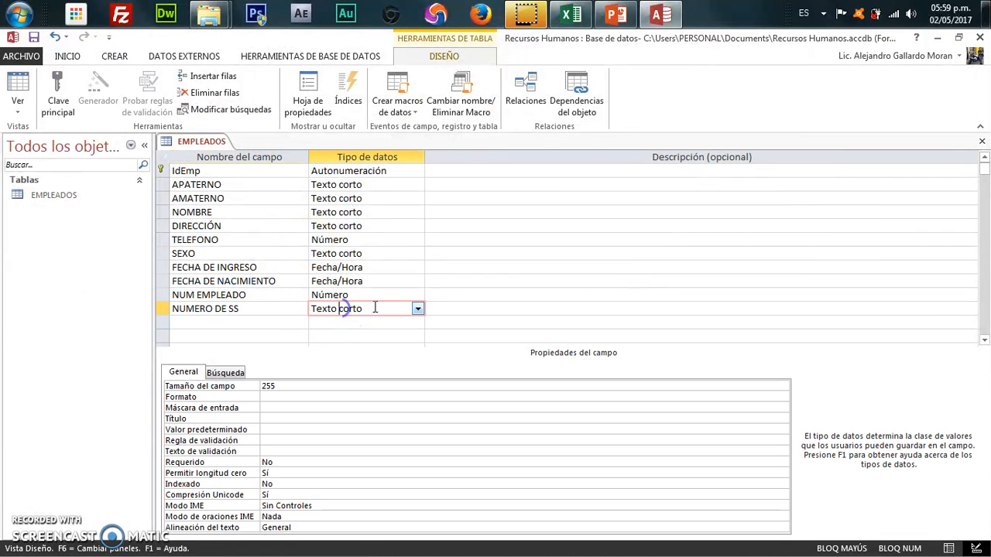
left_click(418, 309)
left_click(383, 349)
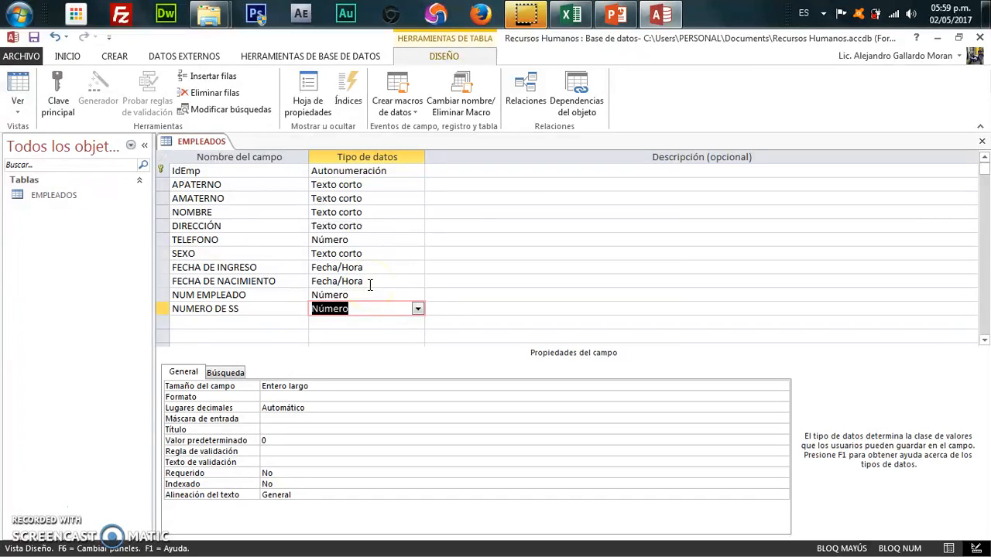
Step: Look over the APATERNO to DIRECCIÓN fields, and close the EMPLEADOS table with its design changes saved
left_click(236, 182)
left_click(239, 196)
left_click(244, 212)
left_click(245, 225)
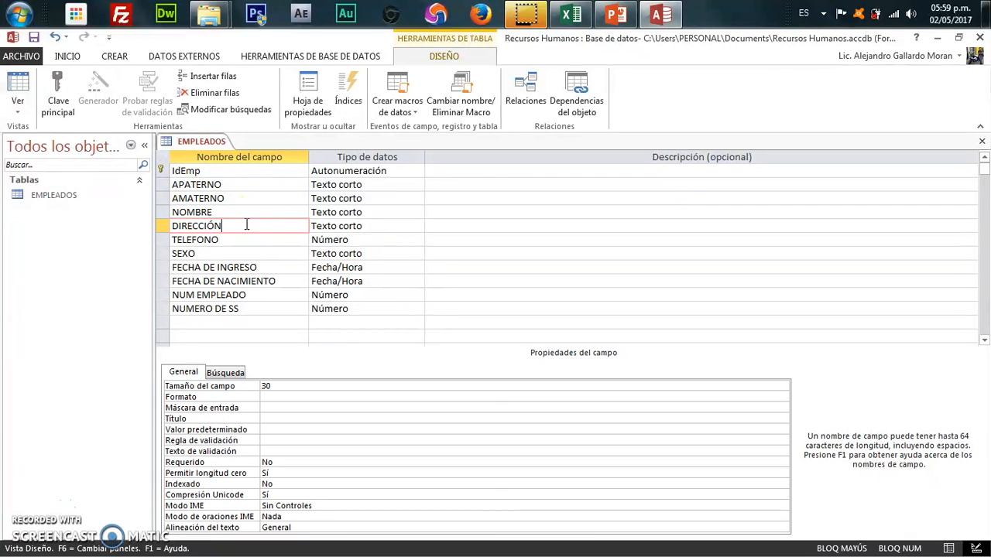
left_click(982, 141)
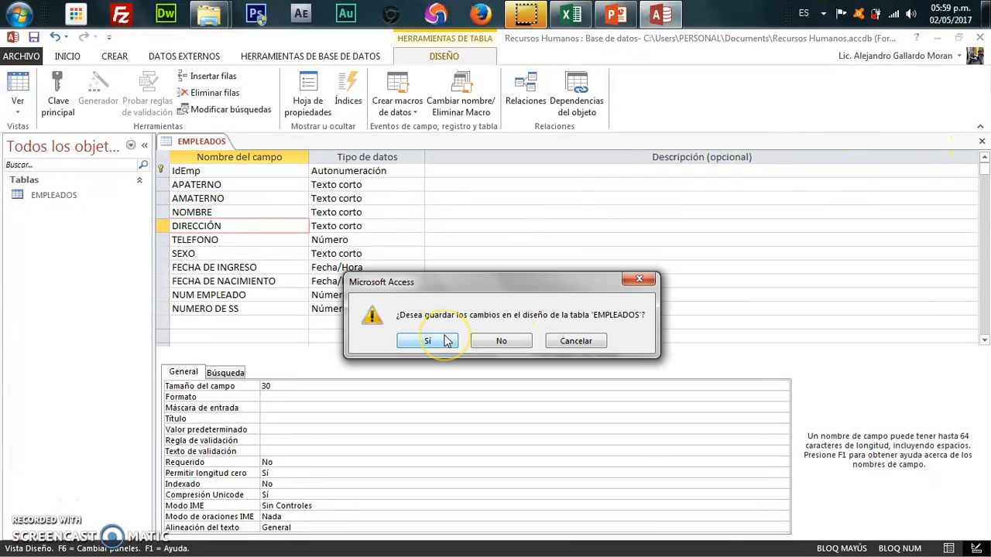
left_click(428, 341)
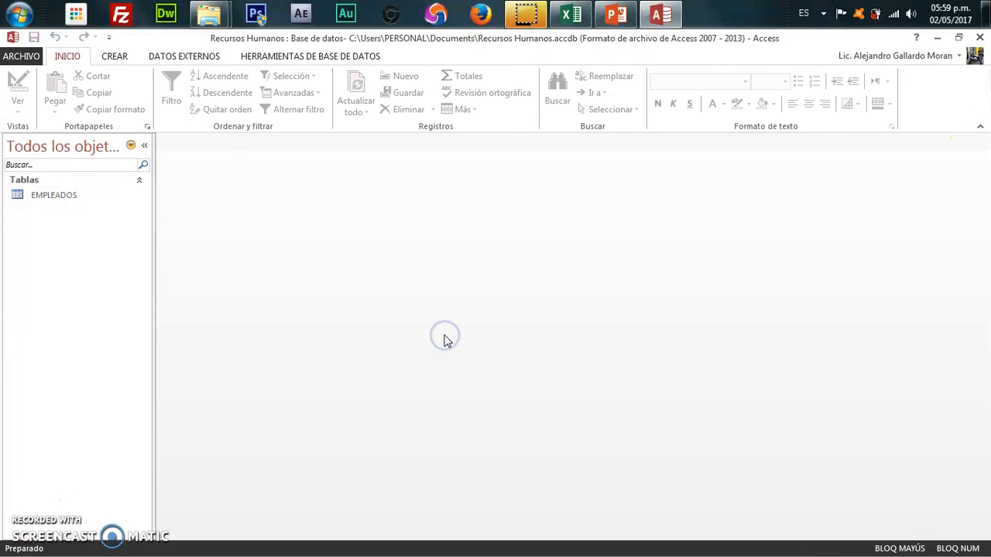
Step: Review the EMPLEADOS columns in datasheet view, close the table, and consult the RELACIÓN LABORAL field list in the CAMPOS RH workbook
double_click(78, 200)
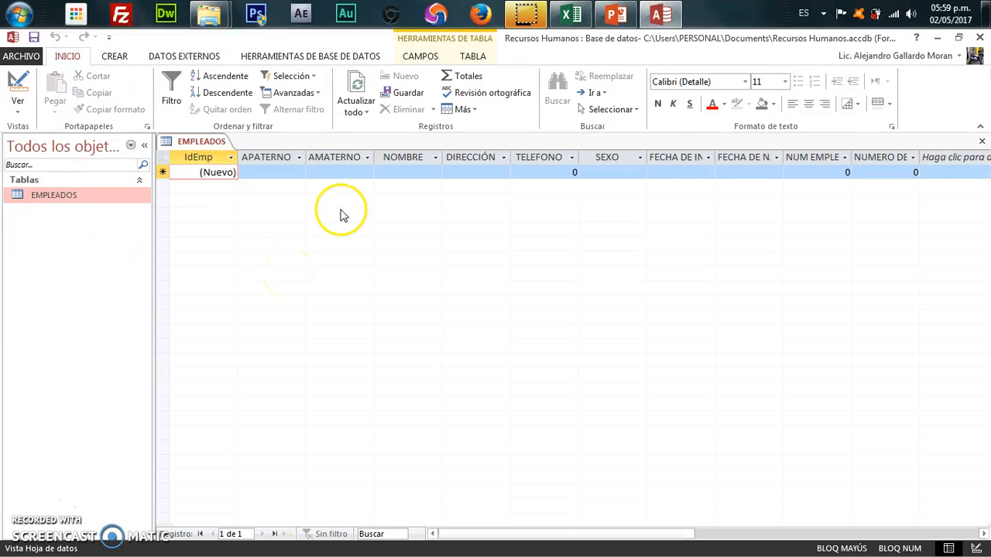
left_click(982, 141)
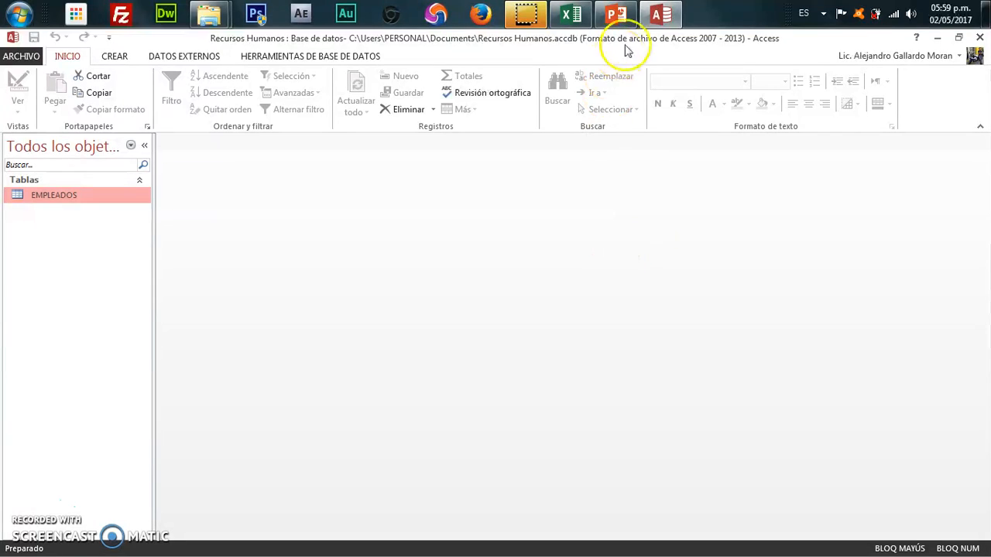
left_click(655, 17)
left_click(654, 19)
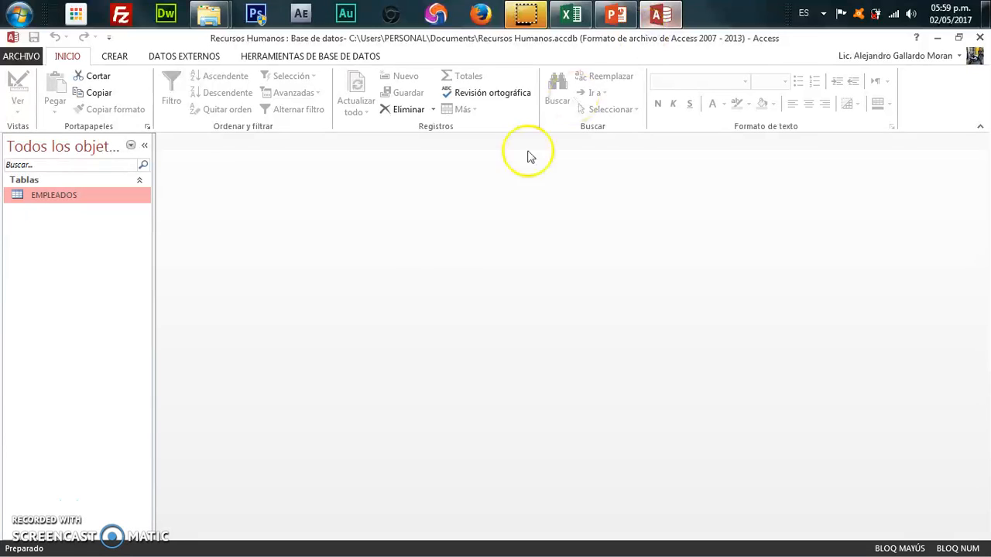
left_click(565, 17)
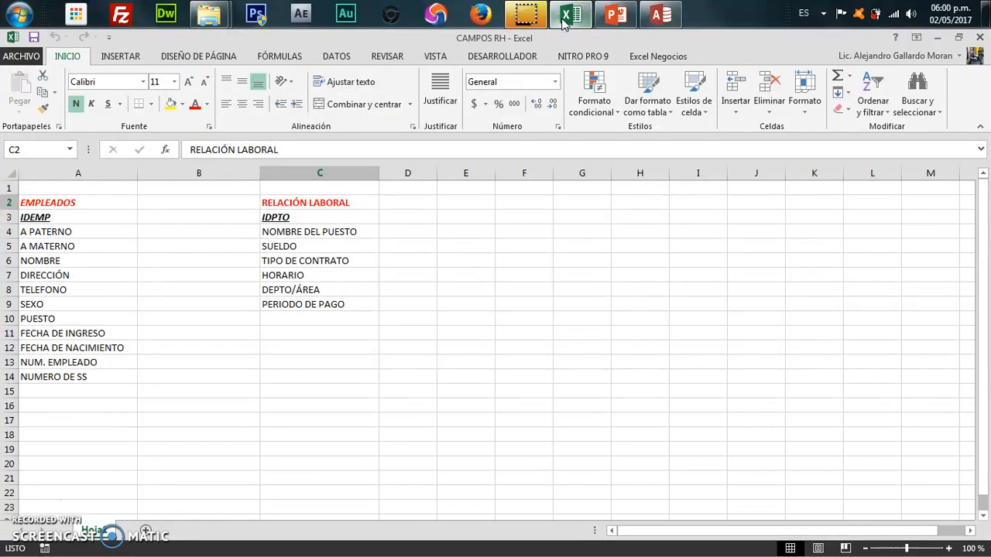
left_click(564, 19)
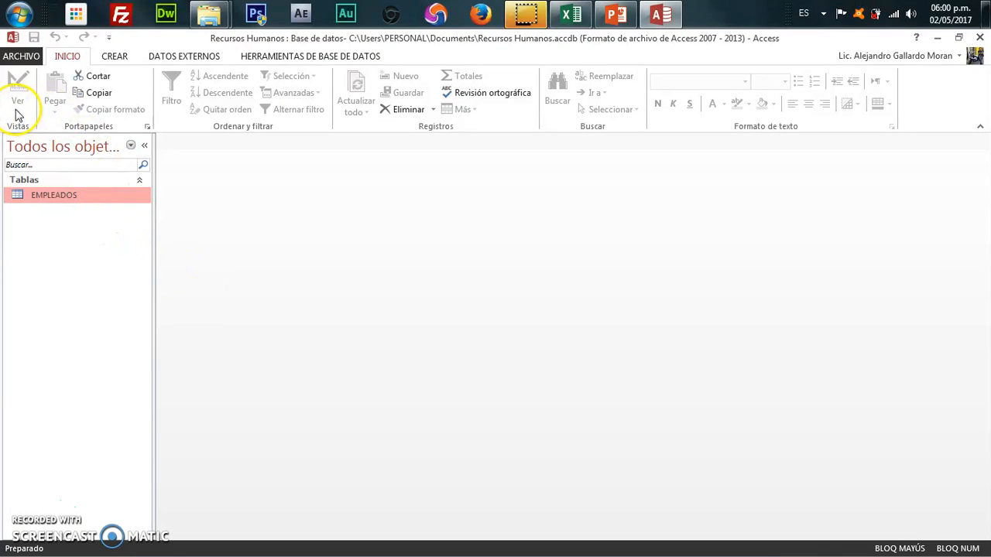
left_click(116, 59)
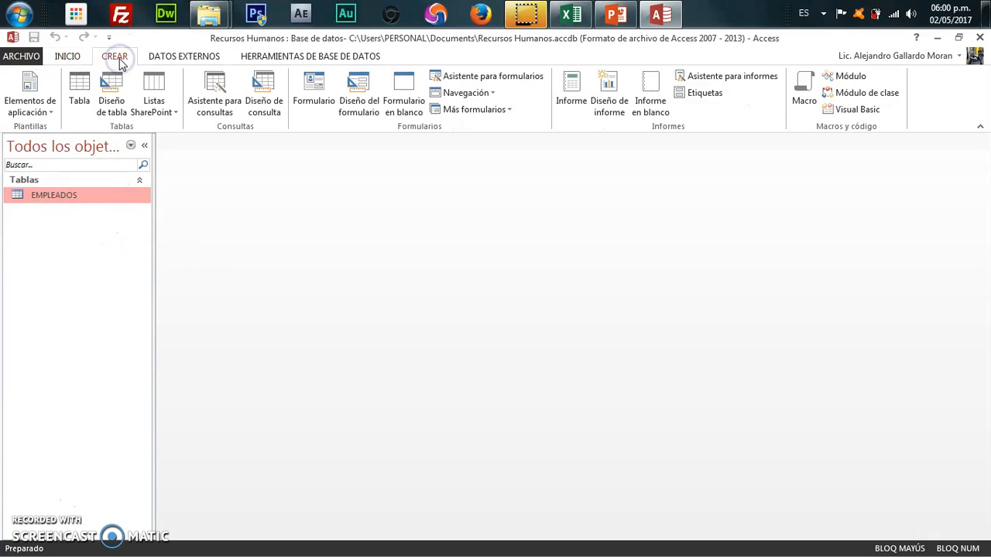
left_click(68, 58)
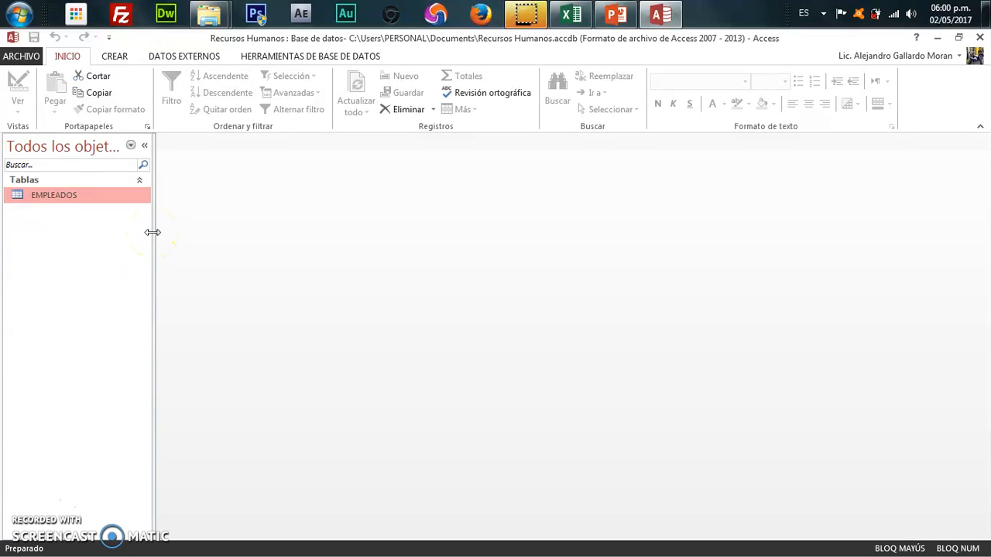
left_click_drag(153, 232, 162, 232)
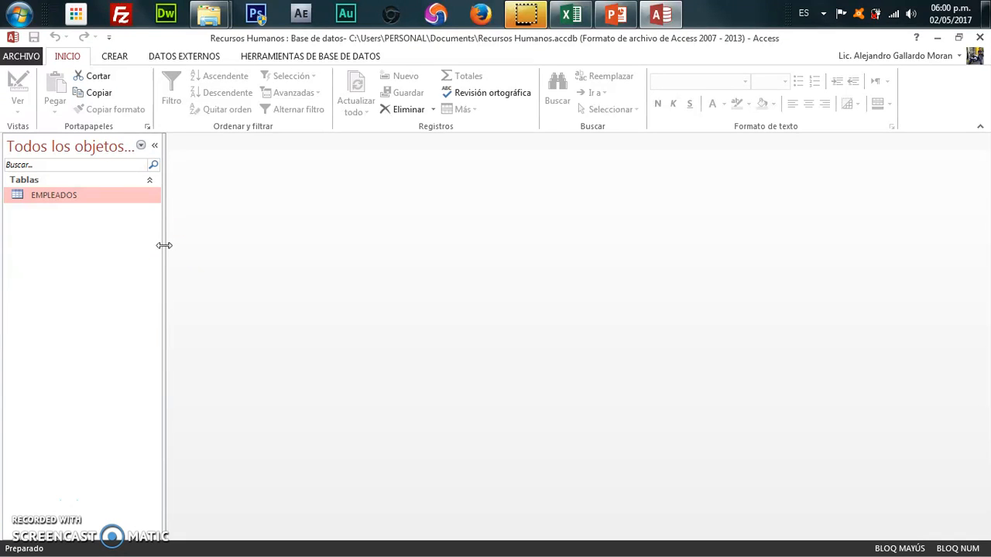
left_click_drag(115, 194, 248, 268)
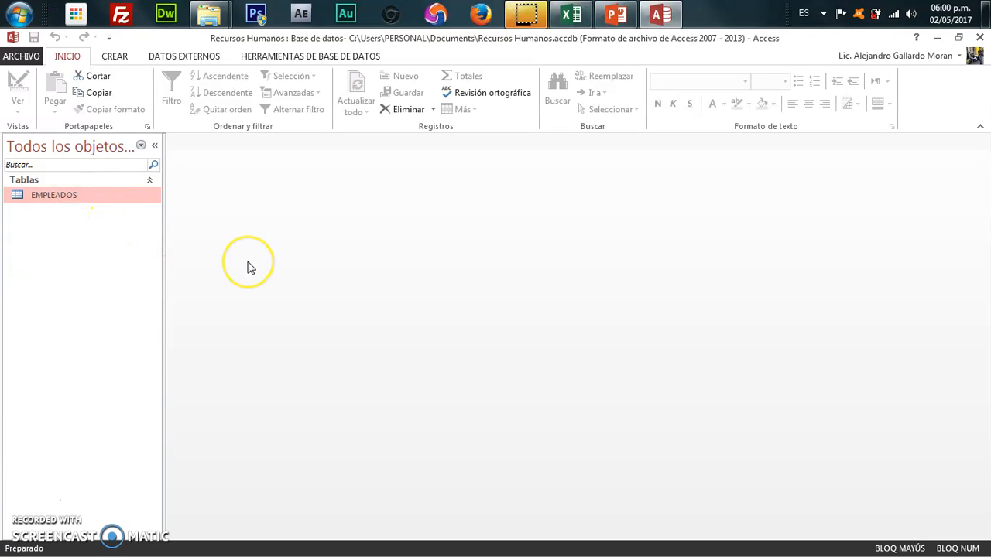
Step: Create a second table, saved as RELACION LABORAL, and open it in design view
left_click(118, 58)
left_click(85, 84)
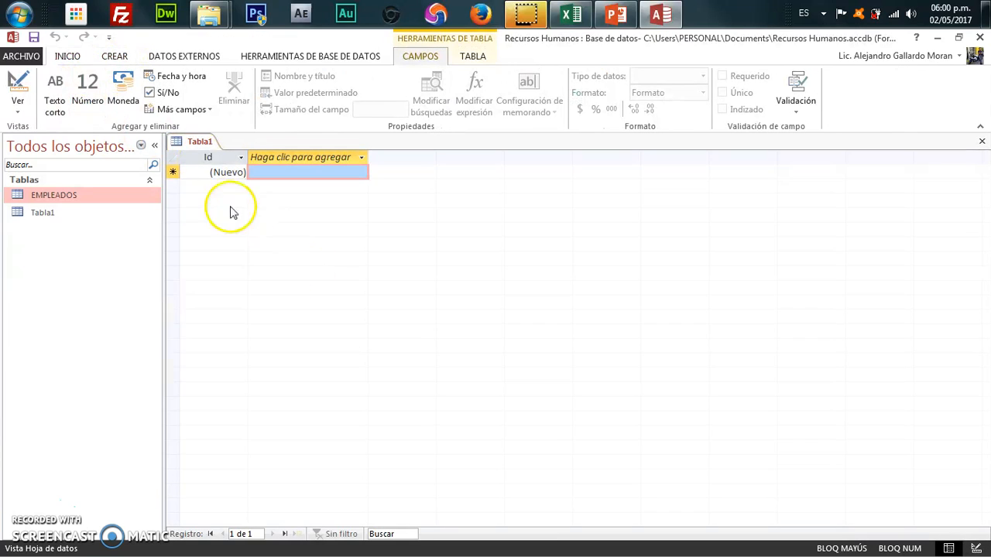
left_click(17, 110)
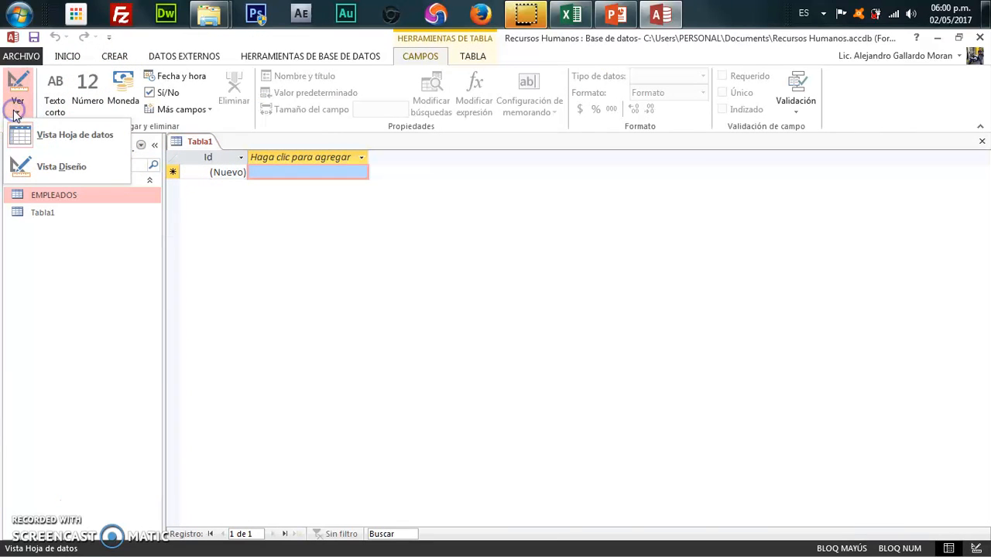
left_click(53, 166)
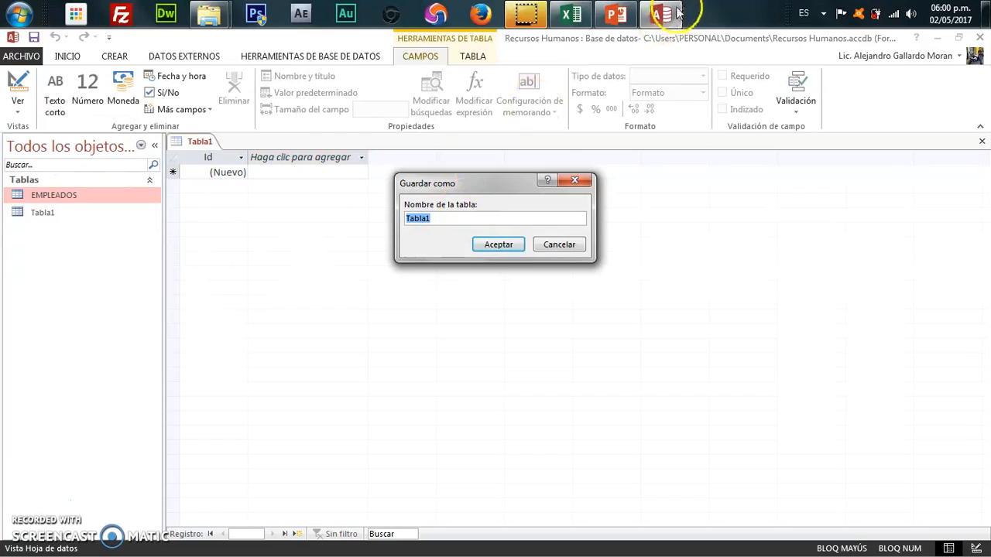
left_click(573, 14)
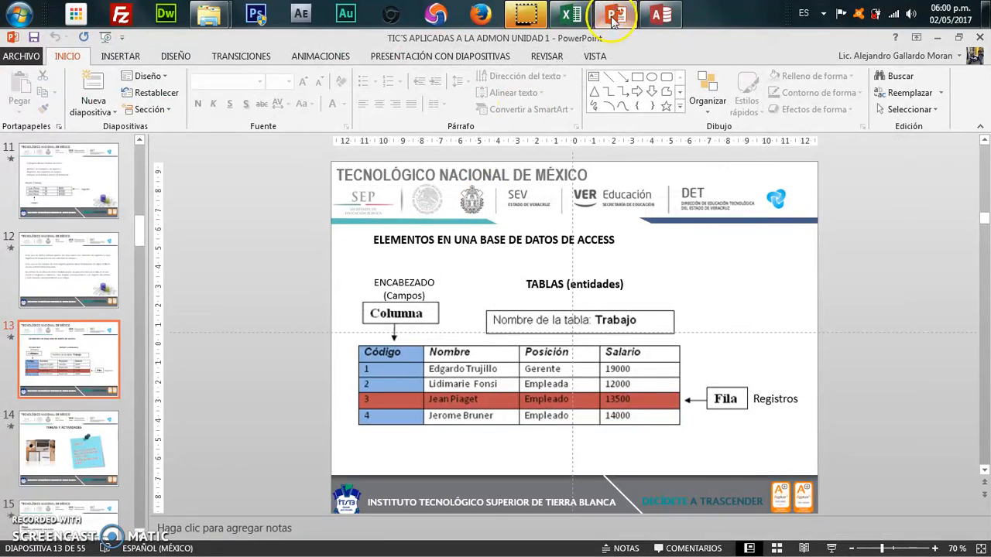
left_click(661, 14)
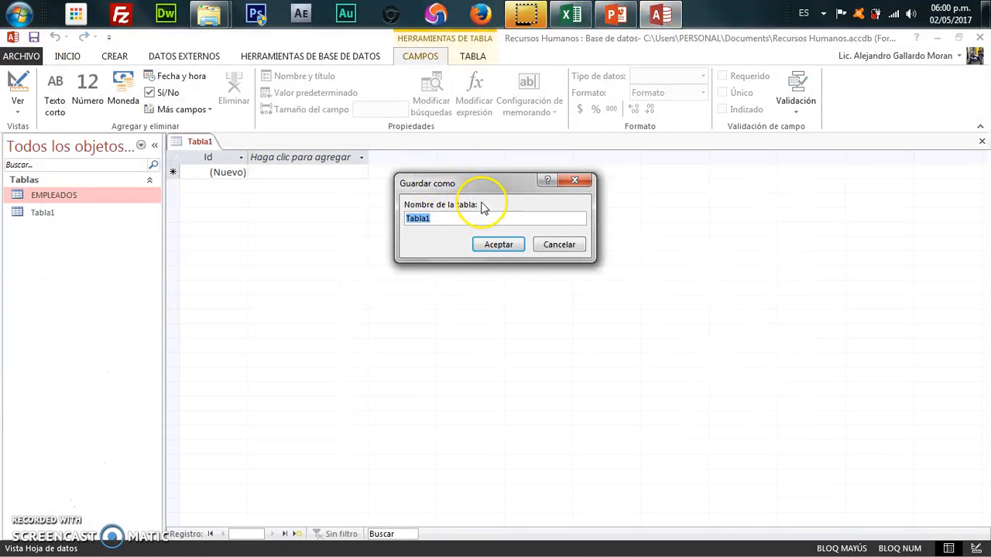
type("RELACION LABORAL")
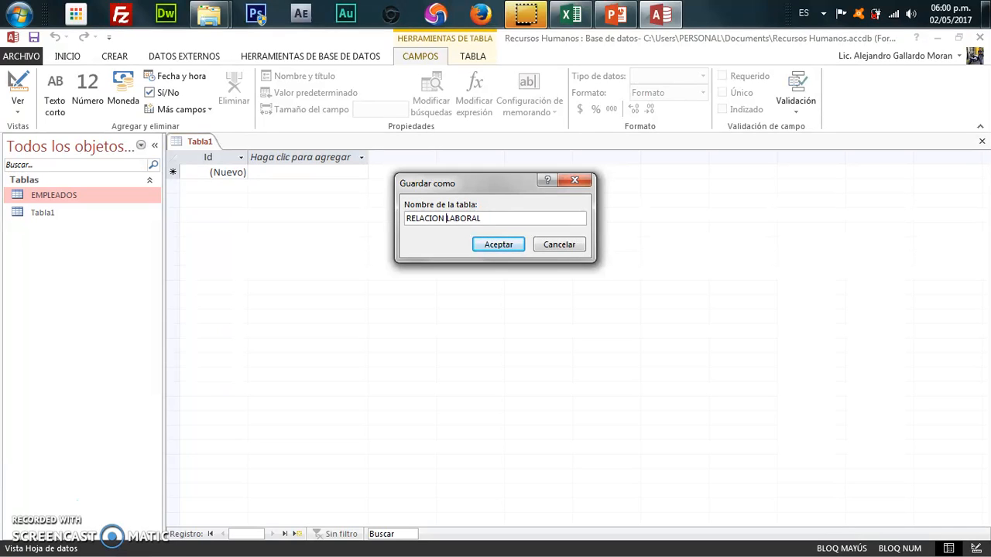
key("Return")
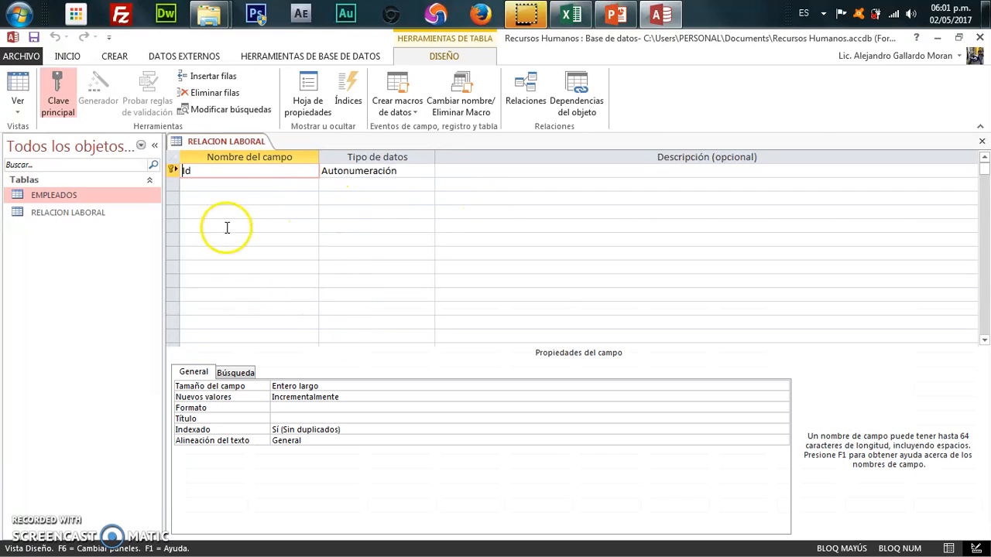
Step: Check the key name in the Excel list and rename the RELACION LABORAL table's Id field as IdPto
left_click(571, 14)
left_click(575, 12)
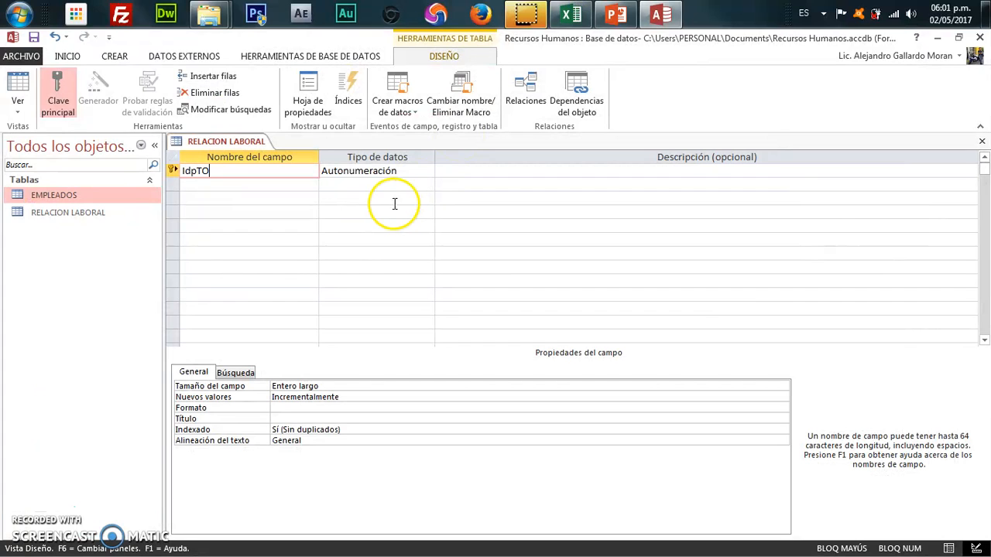
key("Caps_Lock")
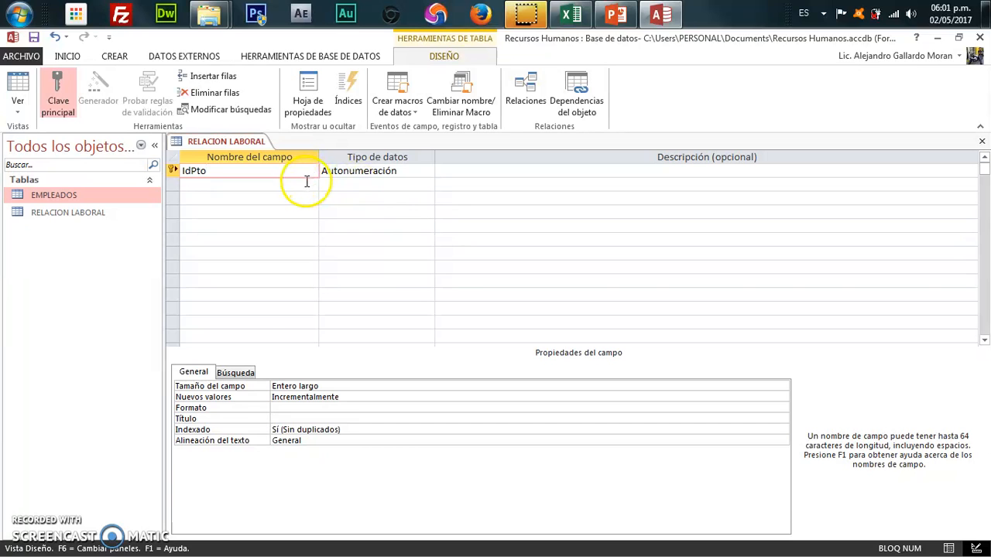
left_click(346, 174)
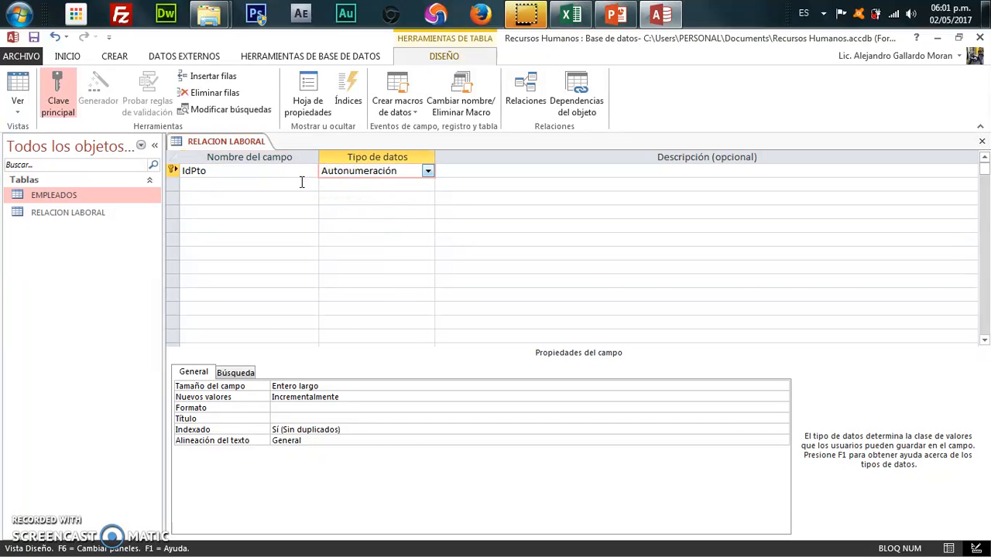
Step: Check the Excel list and add a field named NOMBRE DEL PUESTO below IdPto
left_click(613, 16)
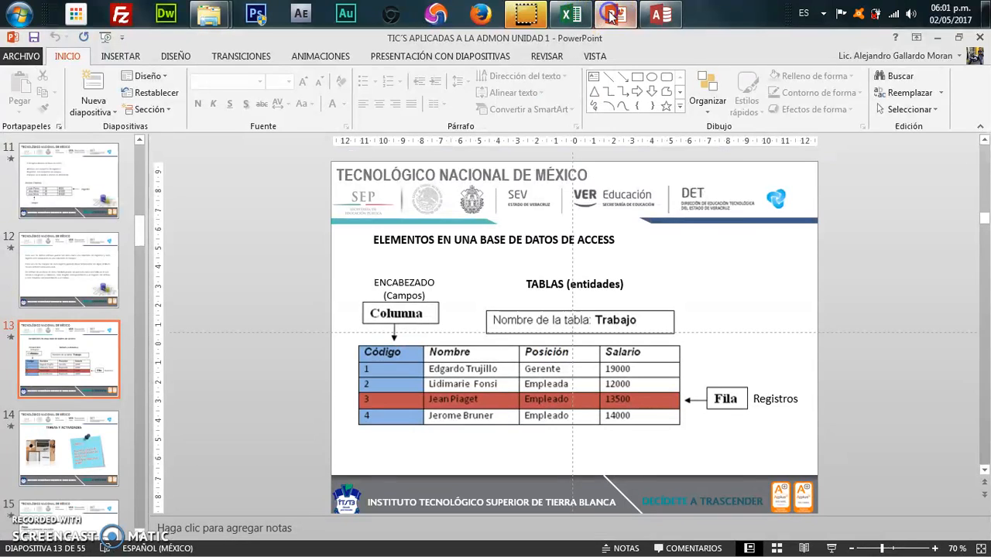
left_click(611, 16)
left_click(575, 14)
left_click(574, 14)
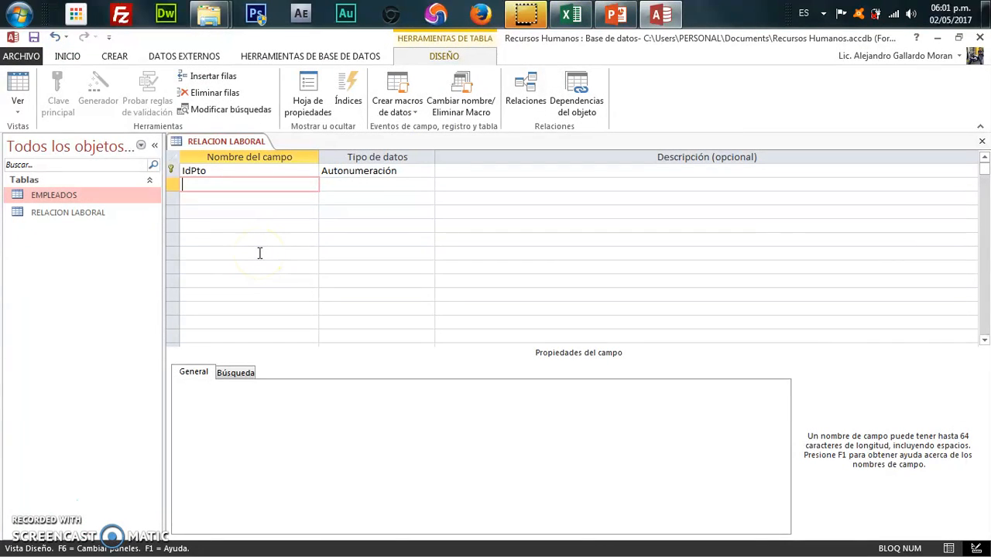
key("Caps_Lock")
type("NOMBRE DE")
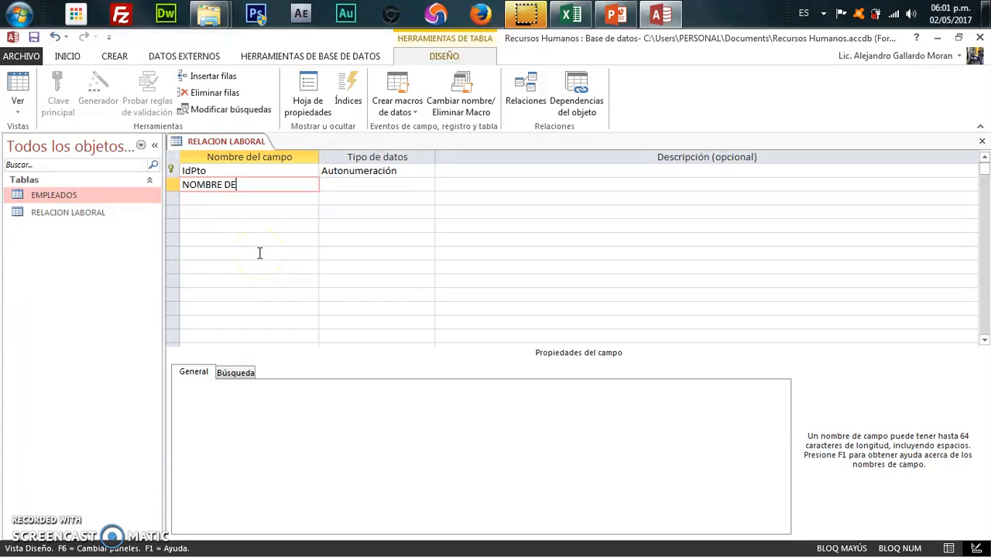
type("L PUESTO")
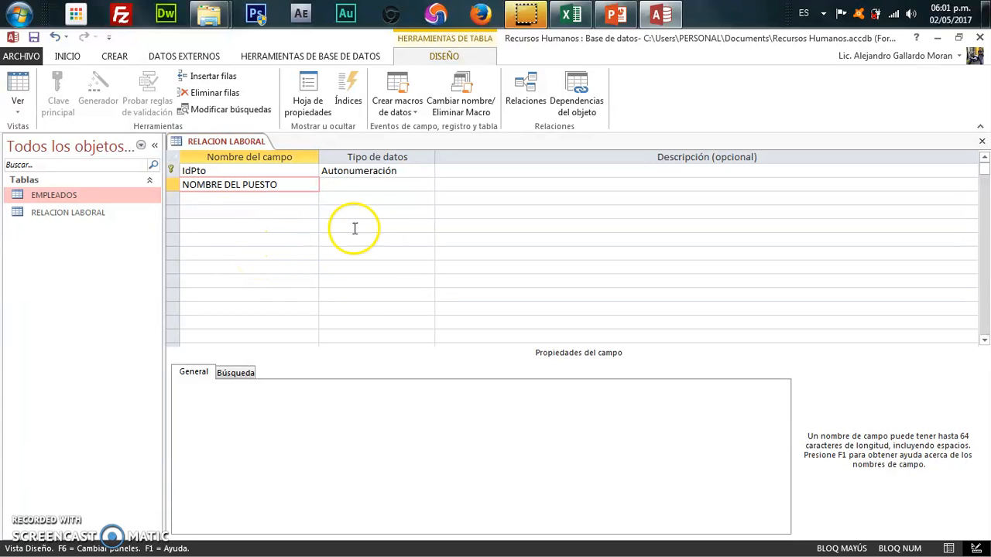
Step: Give NOMBRE DEL PUESTO the Texto corto data type with a field size of 20
left_click(381, 186)
left_click(306, 385)
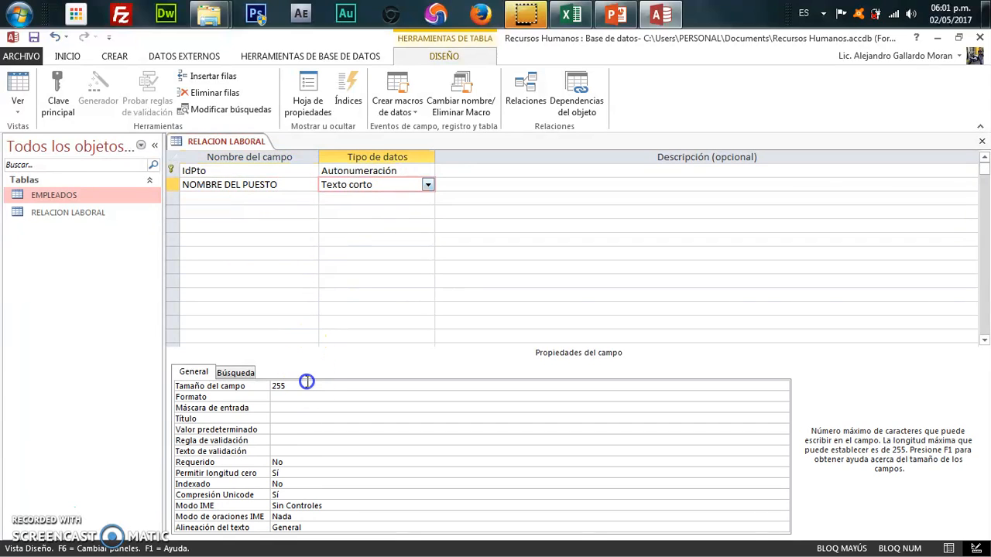
double_click(305, 385)
type("20")
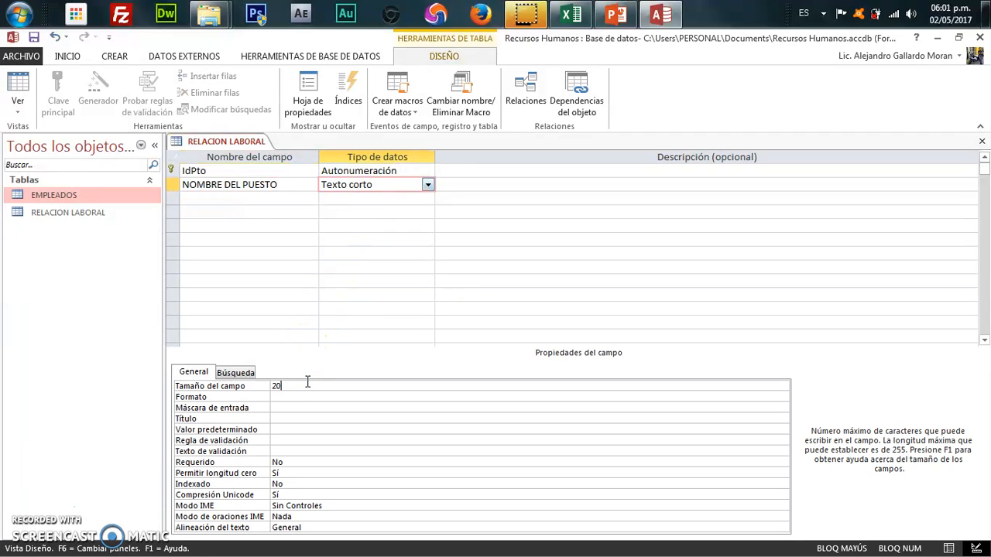
Step: Add a SUELDO field with the Moneda data type below NOMBRE DEL PUESTO
left_click(261, 198)
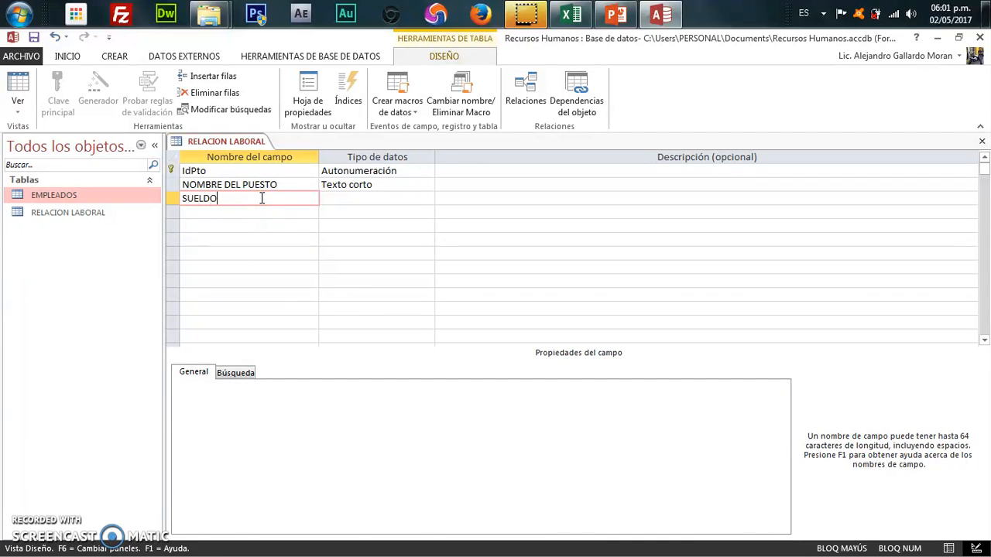
left_click(376, 200)
left_click(427, 200)
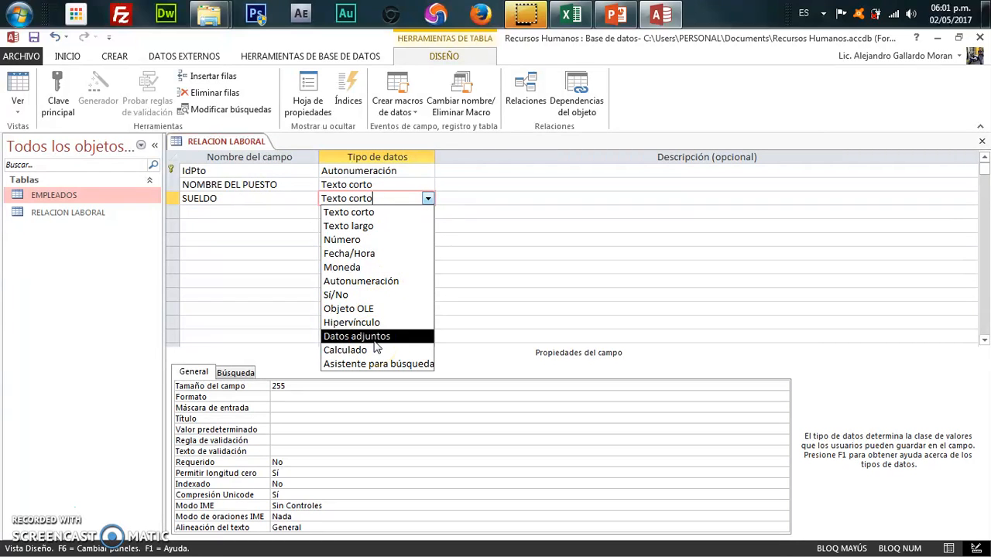
left_click(371, 267)
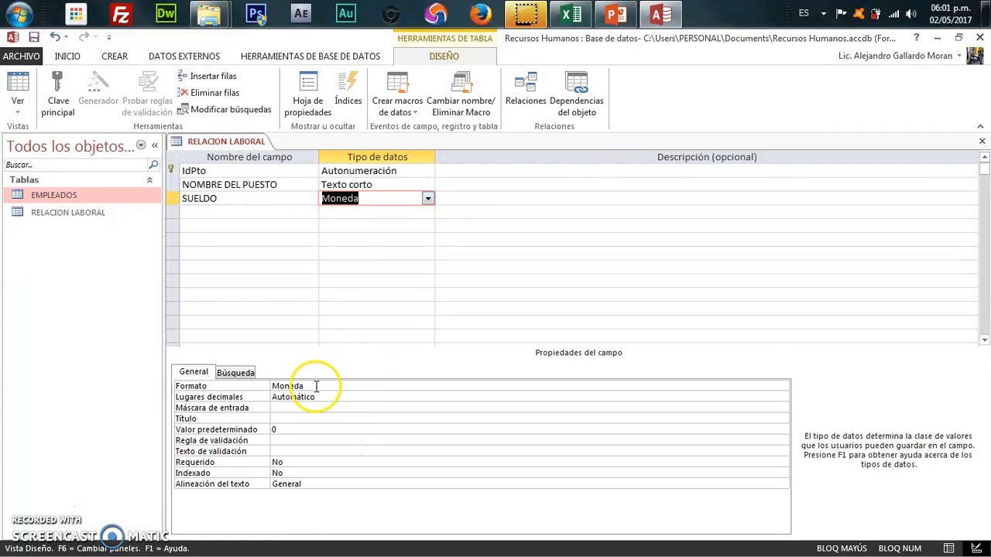
Step: Check the Excel list and add a TIPO DE CONTRATO field below SUELDO as Texto corto with a field size of 20
left_click(265, 212)
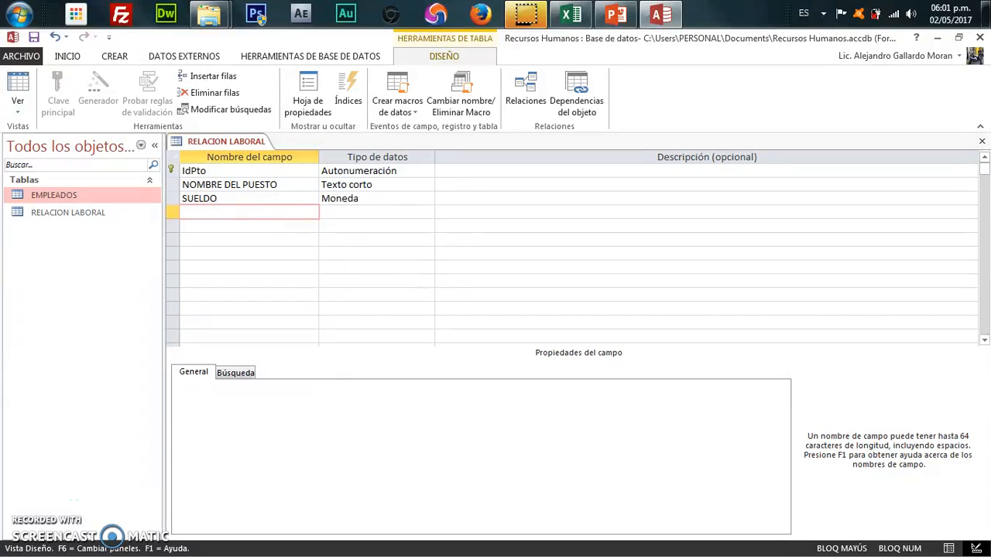
left_click(581, 14)
left_click(581, 14)
type("TIPO DE CONTRATO")
key("Tab")
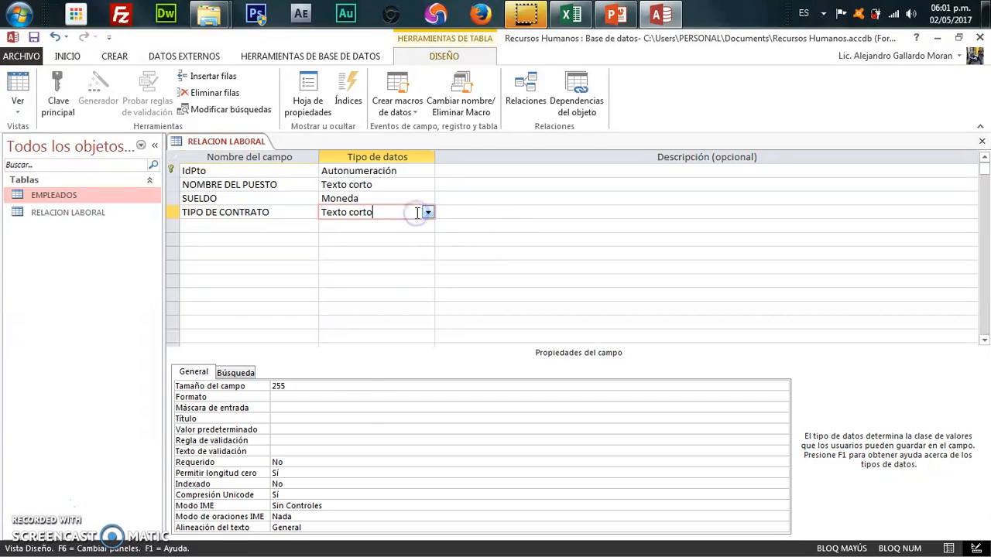
double_click(343, 385)
key("BackSpace")
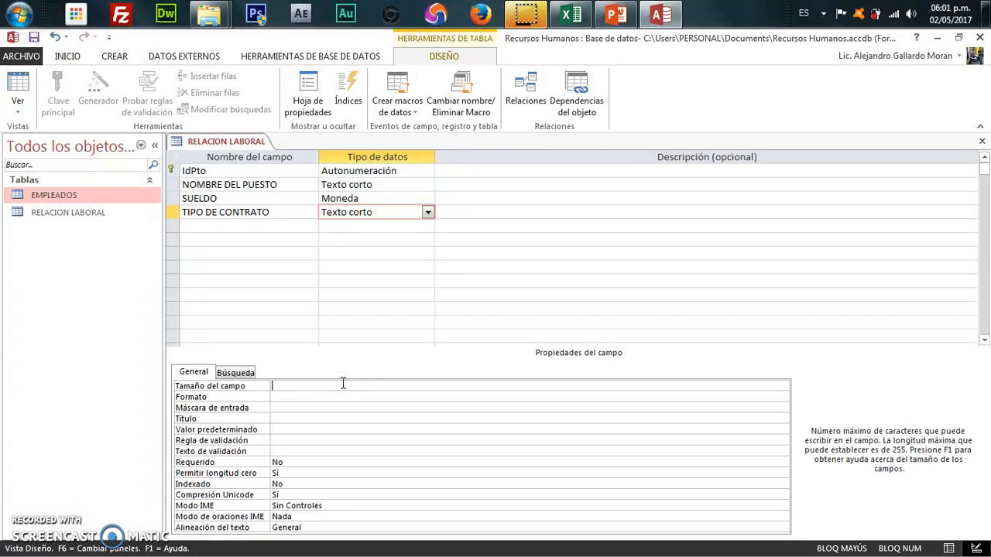
type("20")
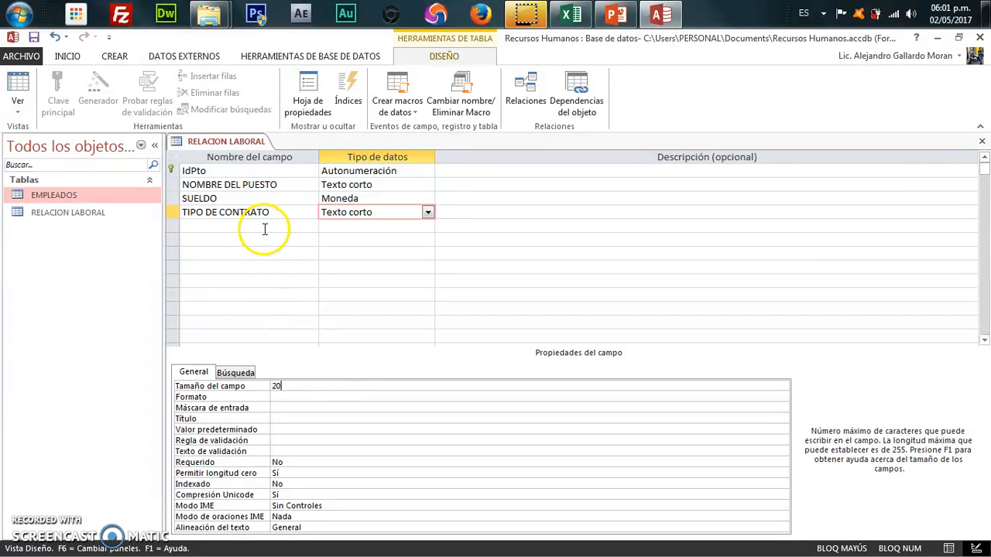
Step: Check the Excel list and add a HORARIO field with the Texto corto data type below TIPO DE CONTRATO
left_click(265, 226)
left_click(566, 10)
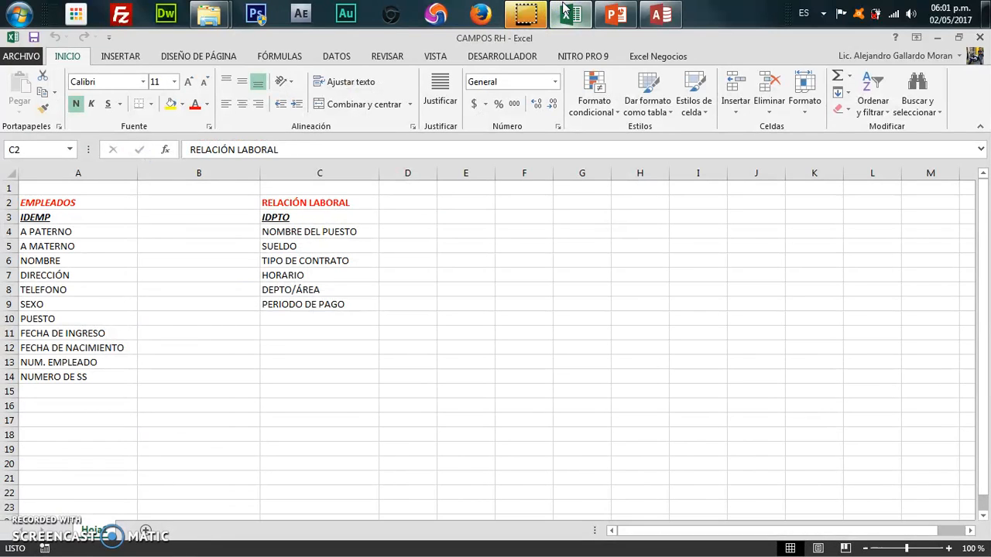
left_click(660, 14)
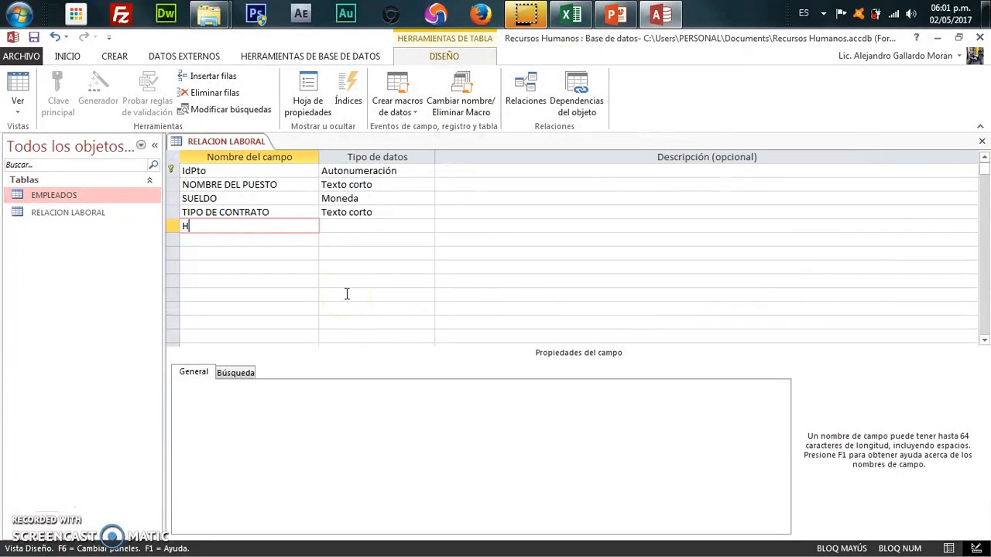
left_click(365, 226)
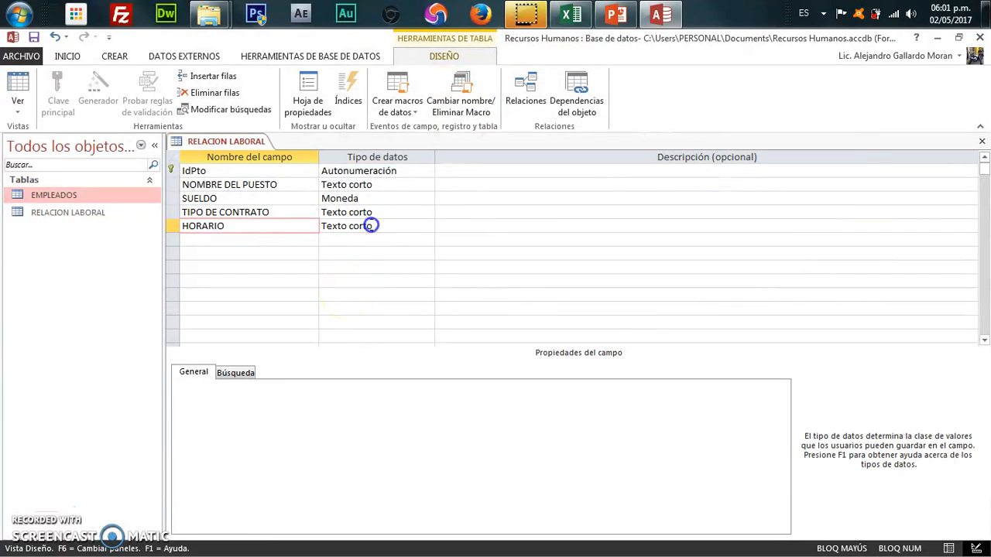
left_click(427, 226)
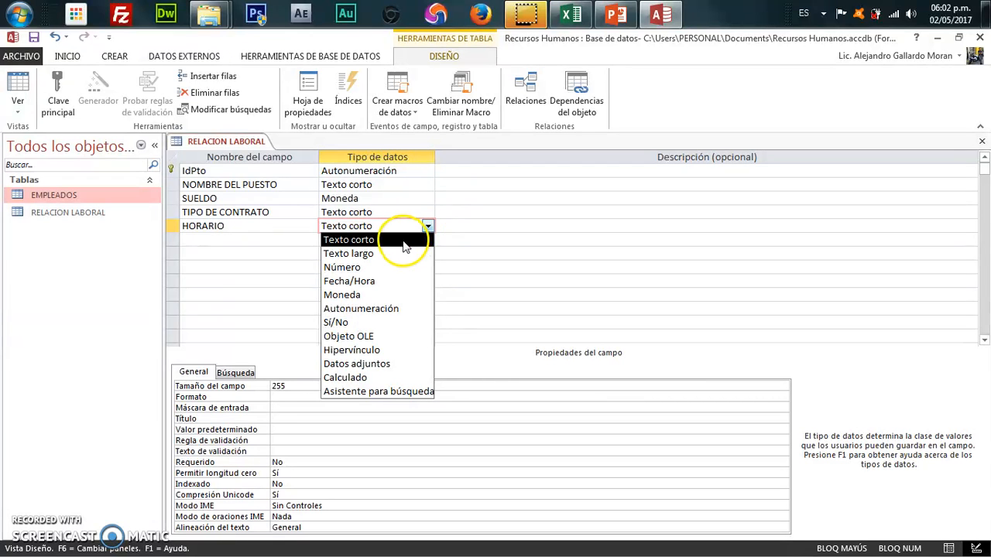
left_click(399, 240)
Step: Check the Excel list and add a field named DEPTO AREA below HORARIO
left_click(302, 241)
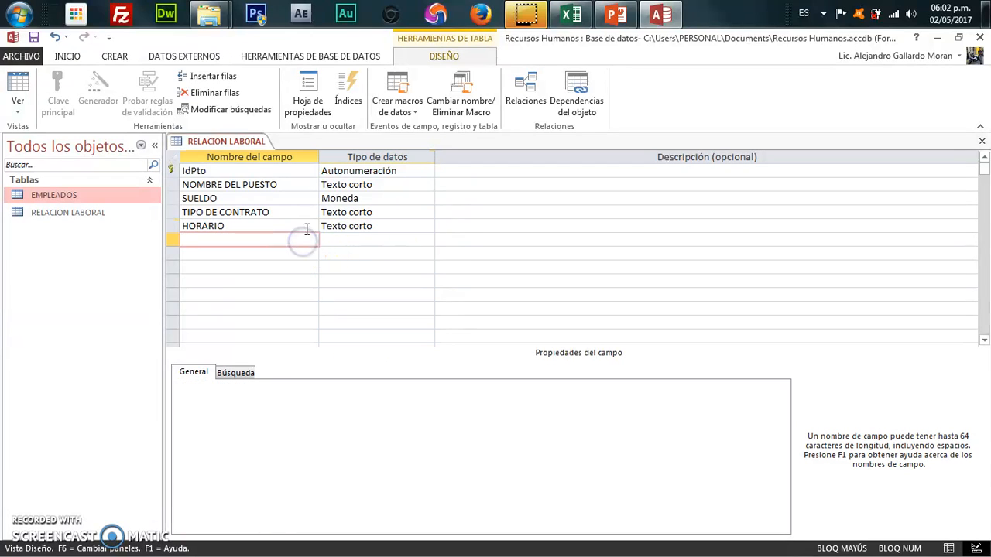
left_click(582, 11)
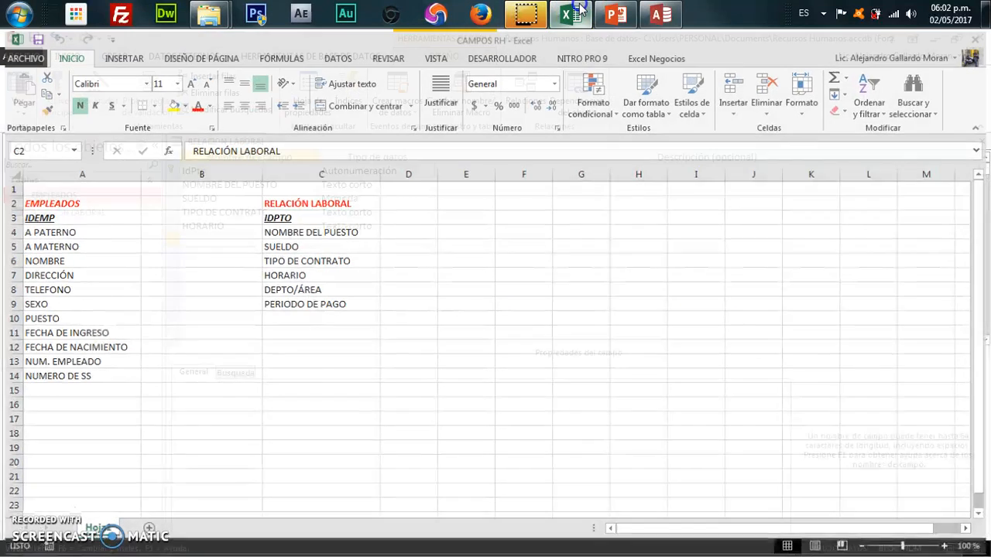
left_click(582, 10)
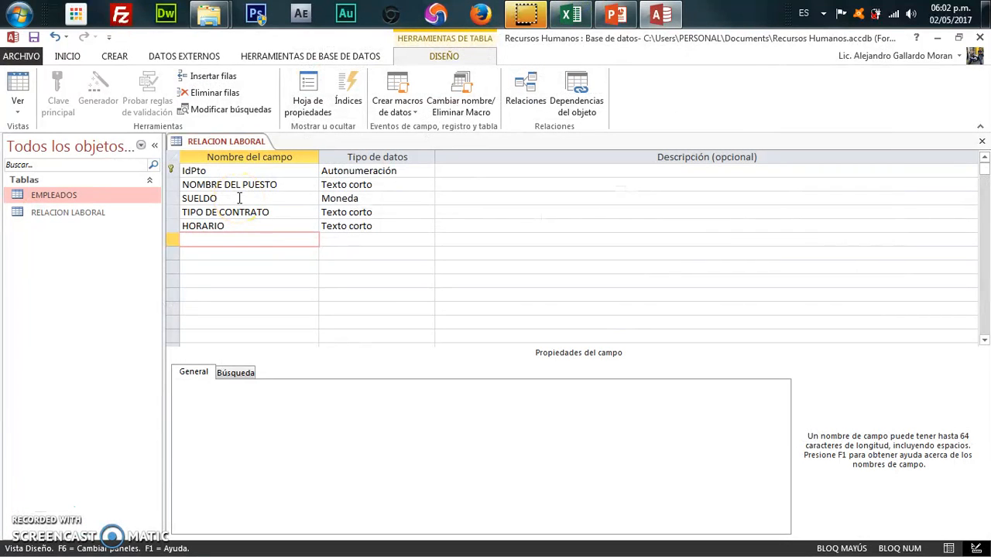
type("DEPTO AREA")
left_click(341, 240)
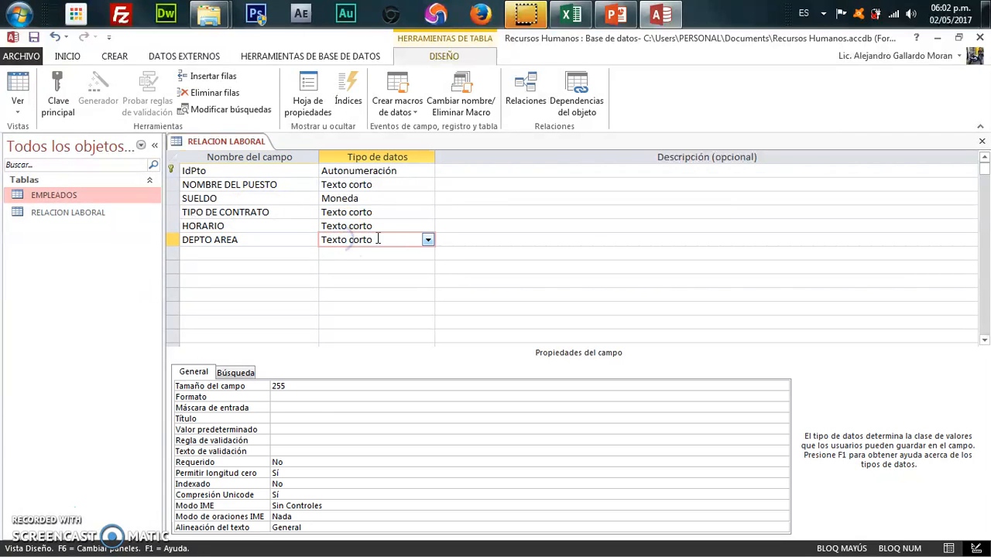
Step: Give DEPTO AREA the Texto corto data type with a field size of 20
left_click(427, 242)
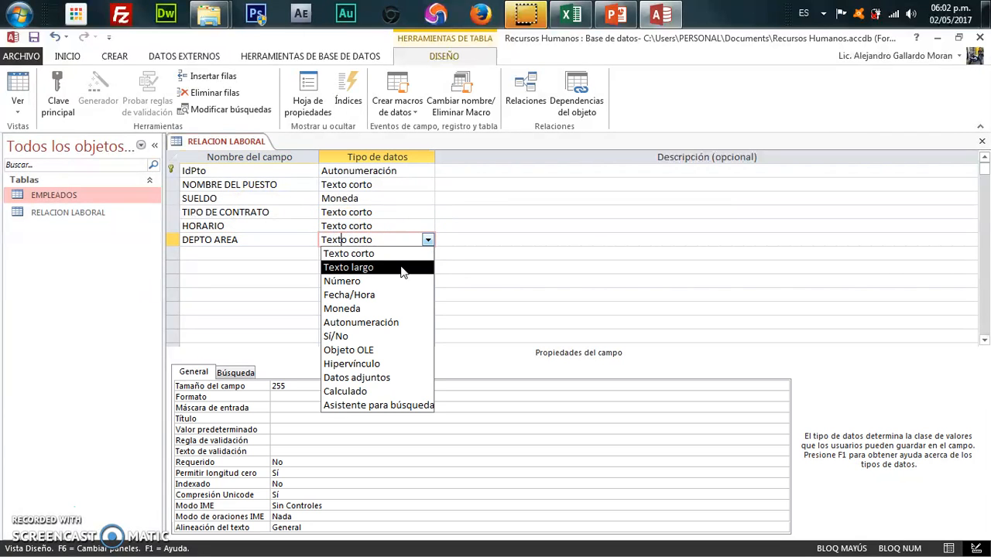
left_click(402, 256)
left_click(332, 387)
left_click(264, 387)
type("20")
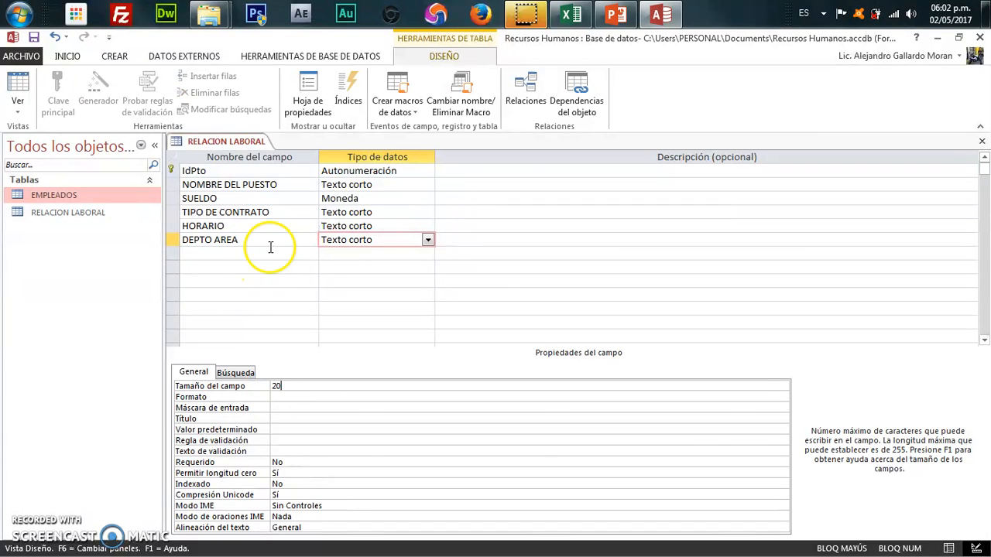
Step: Check the Excel list and add a field named PERIODO DE PAGO below DEPTO AREA
left_click(267, 253)
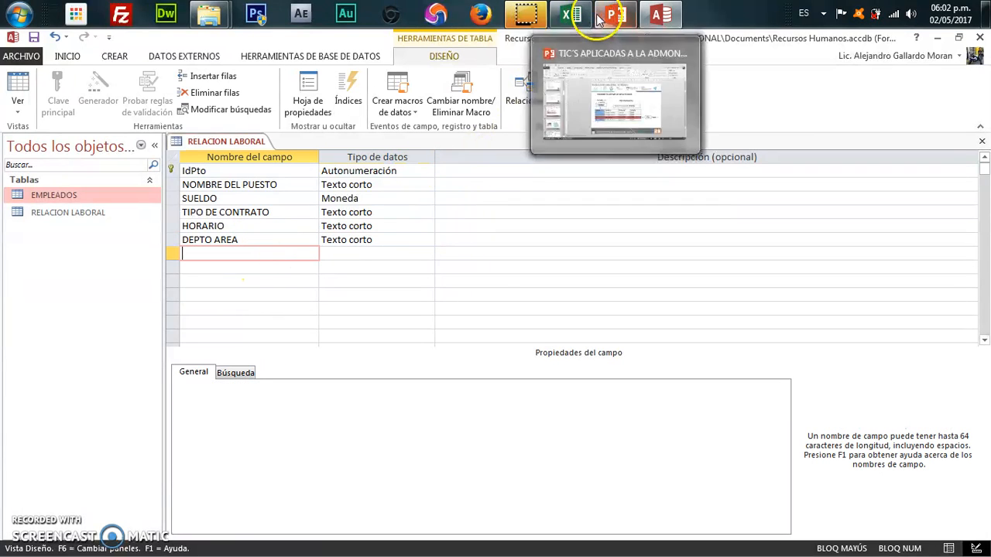
left_click(572, 15)
left_click(573, 16)
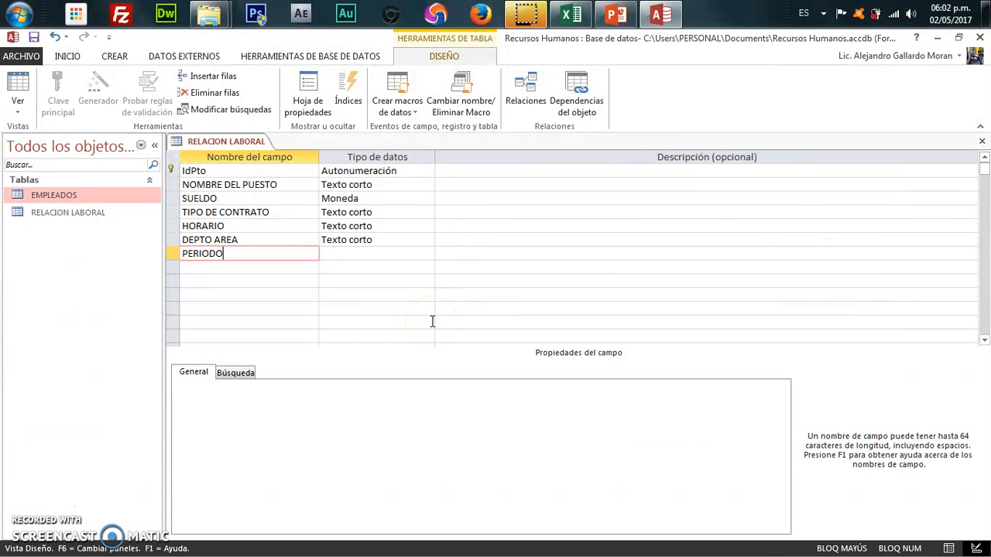
type("PERIODO DE PAGO")
Step: Give PERIODO DE PAGO the Texto corto data type with a field size of 20
left_click(419, 256)
left_click(428, 255)
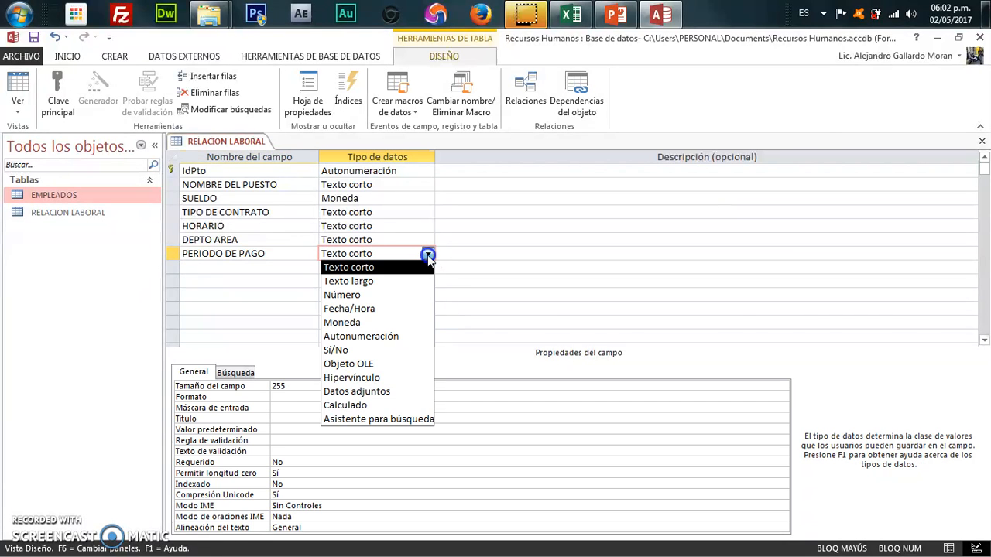
left_click(427, 260)
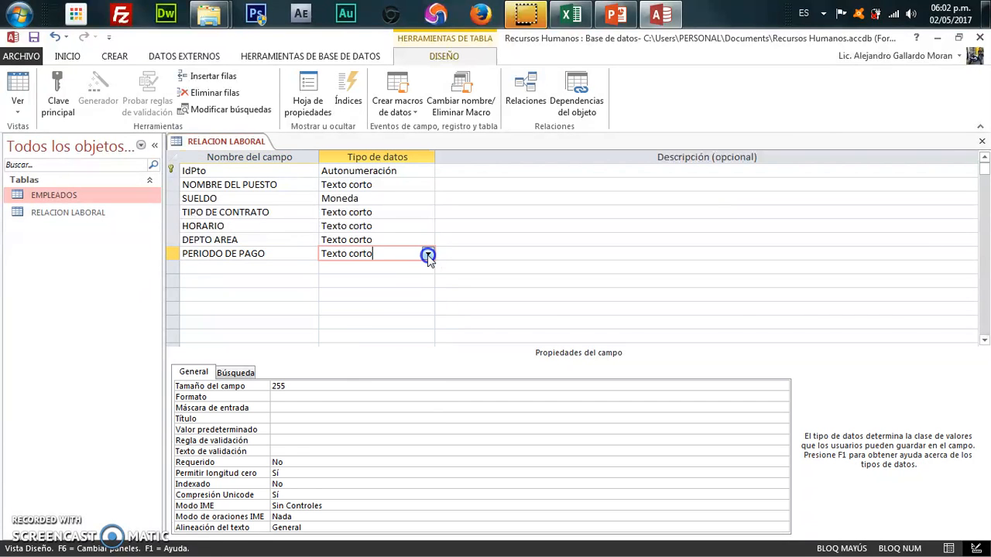
double_click(276, 384)
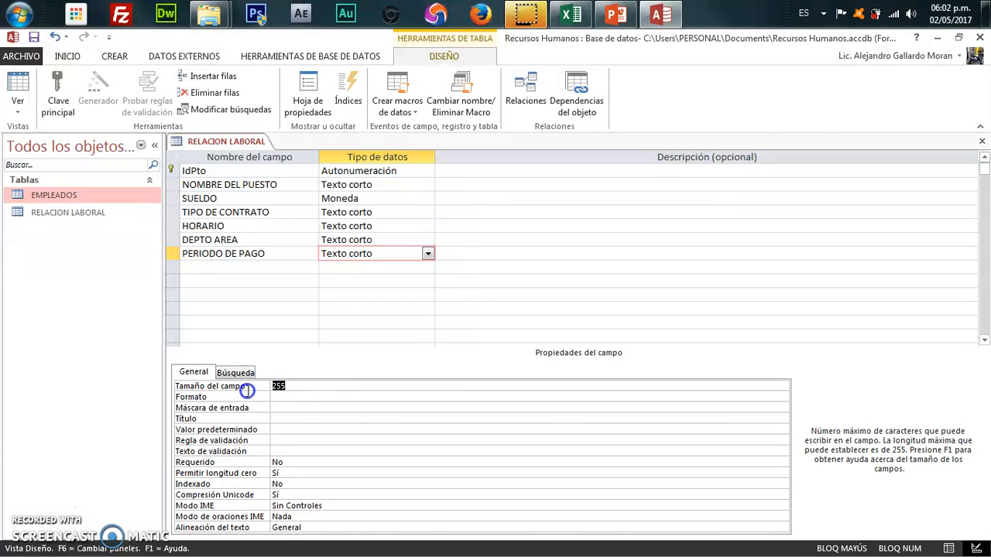
type("20")
left_click(292, 255)
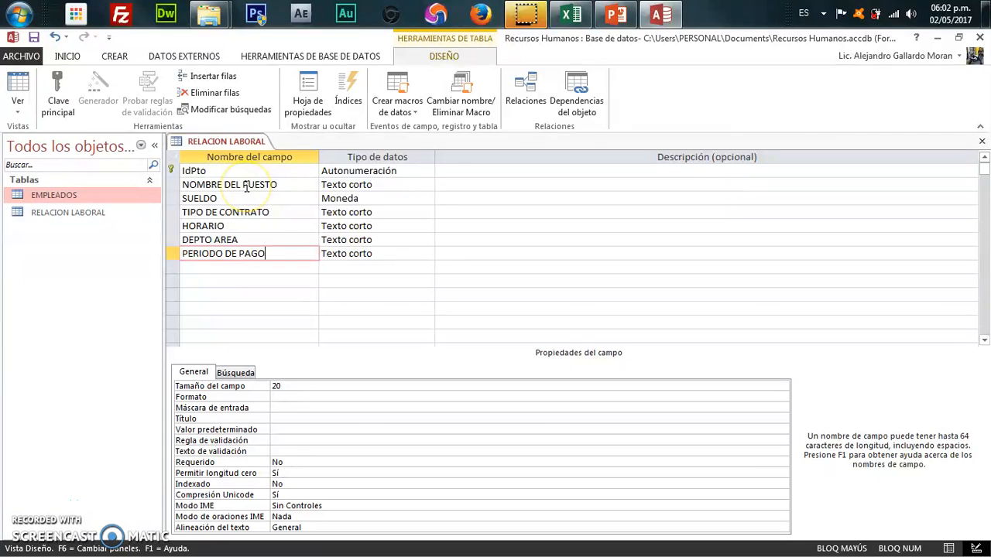
Step: Close the RELACION LABORAL table and save its design changes
left_click(69, 117)
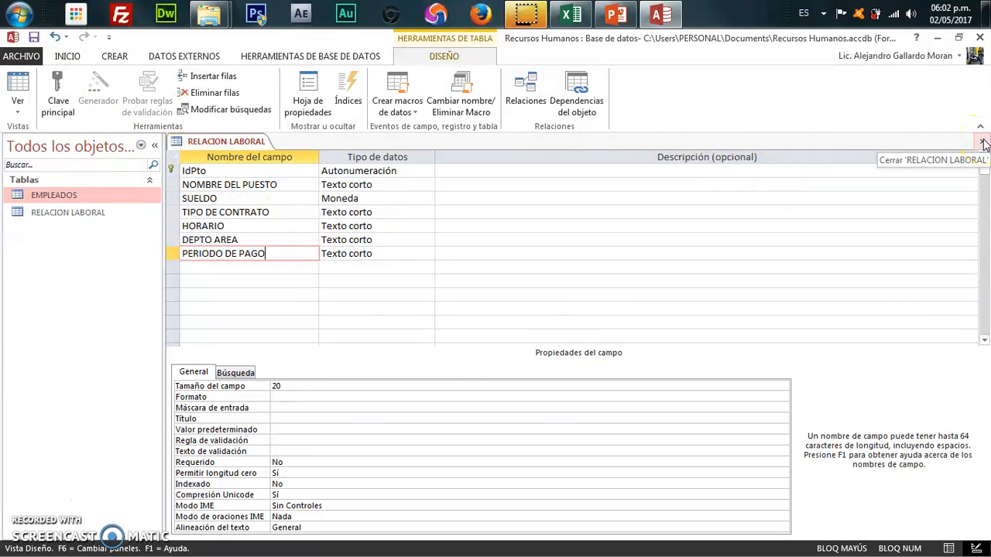
left_click(983, 144)
left_click(431, 345)
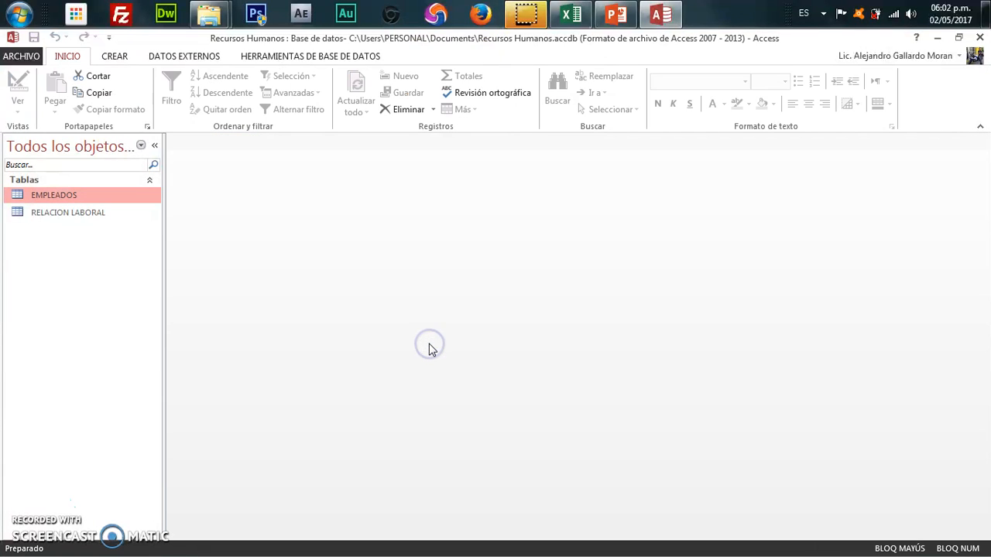
left_click(88, 215)
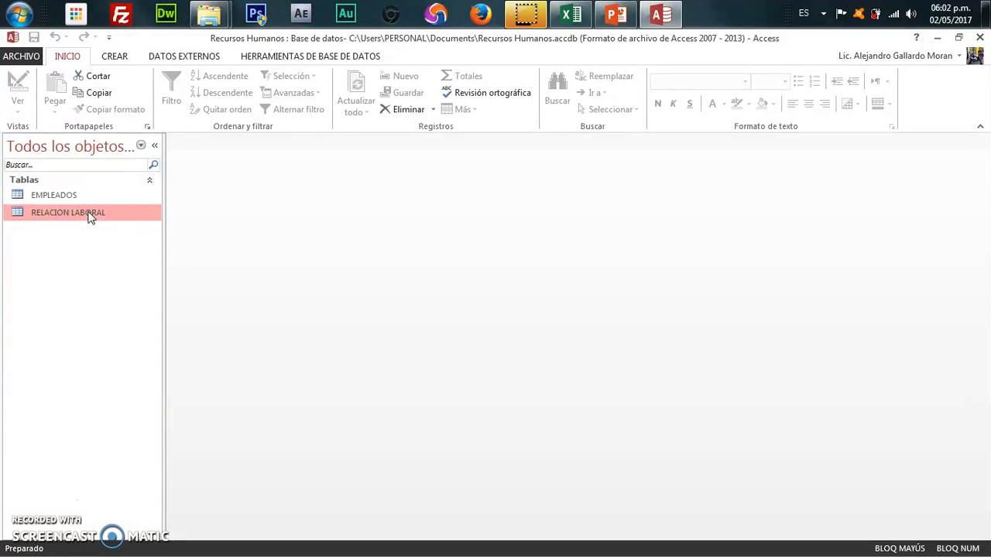
left_click(85, 195)
left_click(88, 212)
left_click(88, 195)
Step: Switch to the CAMPOS RH workbook in Excel and compare PUESTO under EMPLEADOS with IDPTO under RELACIÓN LABORAL as linking fields
left_click(569, 17)
mouse_move(569, 17)
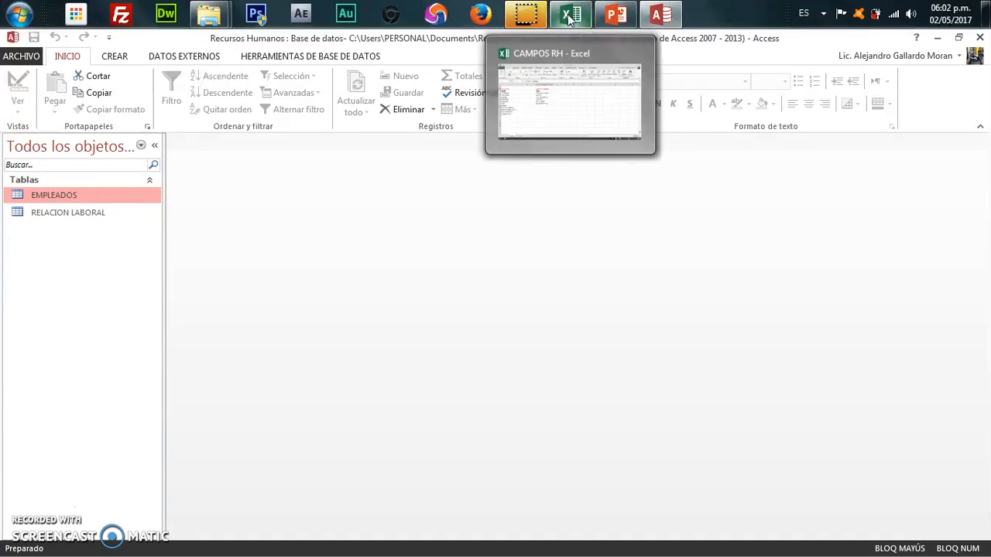
left_click(569, 18)
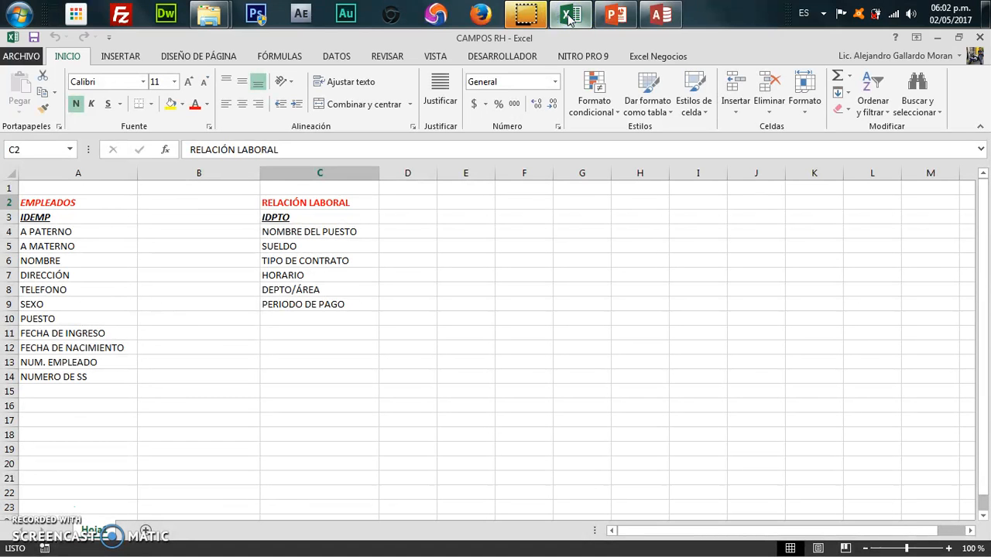
left_click(89, 333)
left_click(160, 363)
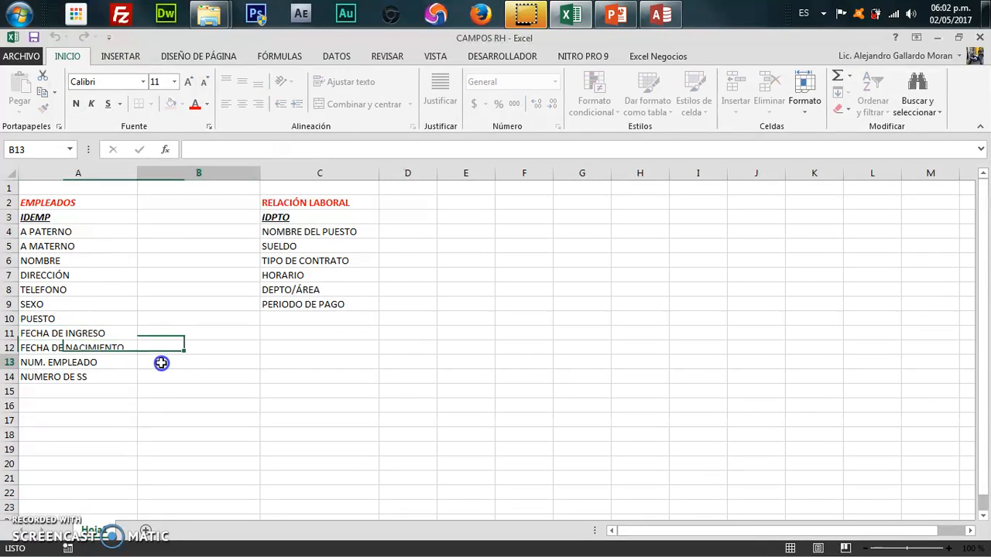
left_click(107, 333)
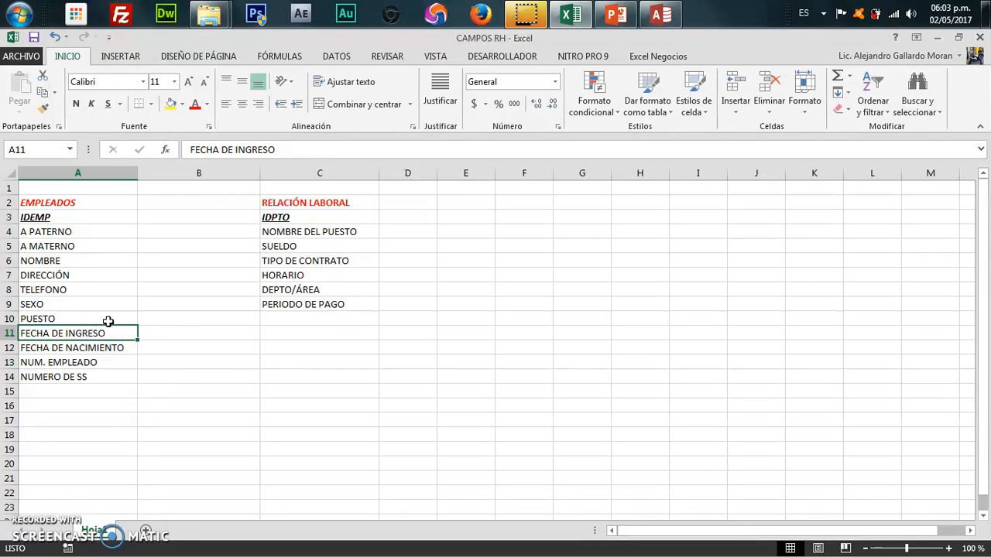
left_click(106, 319)
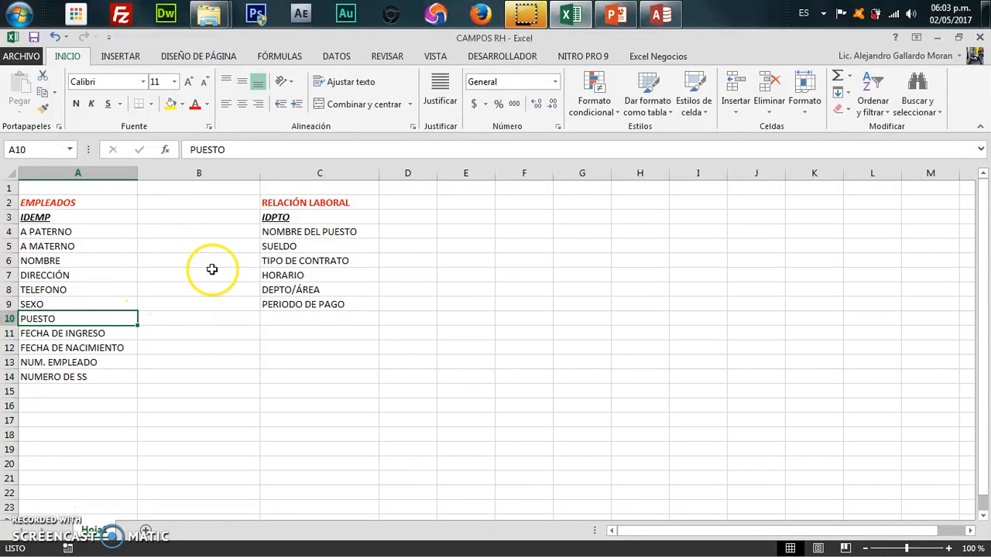
left_click(260, 218)
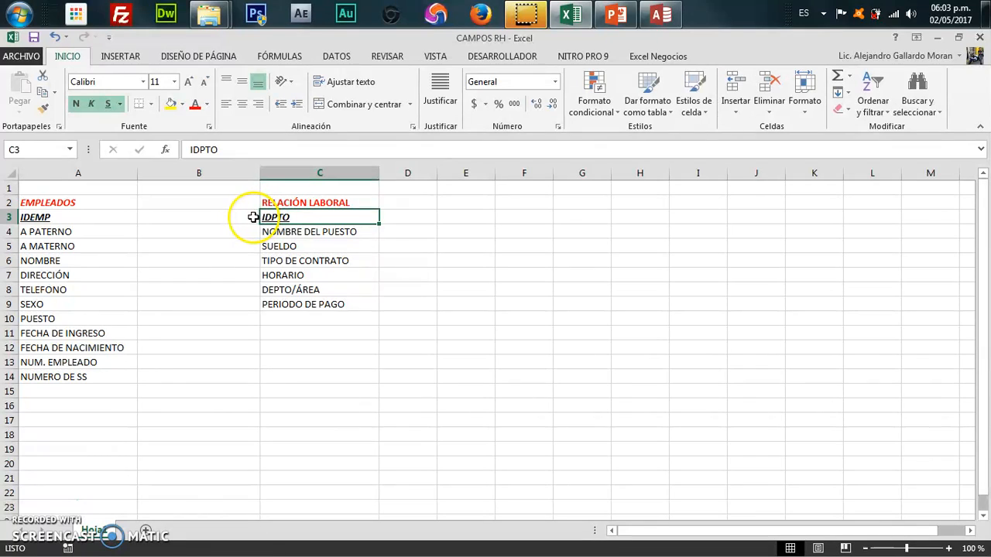
left_click(131, 320)
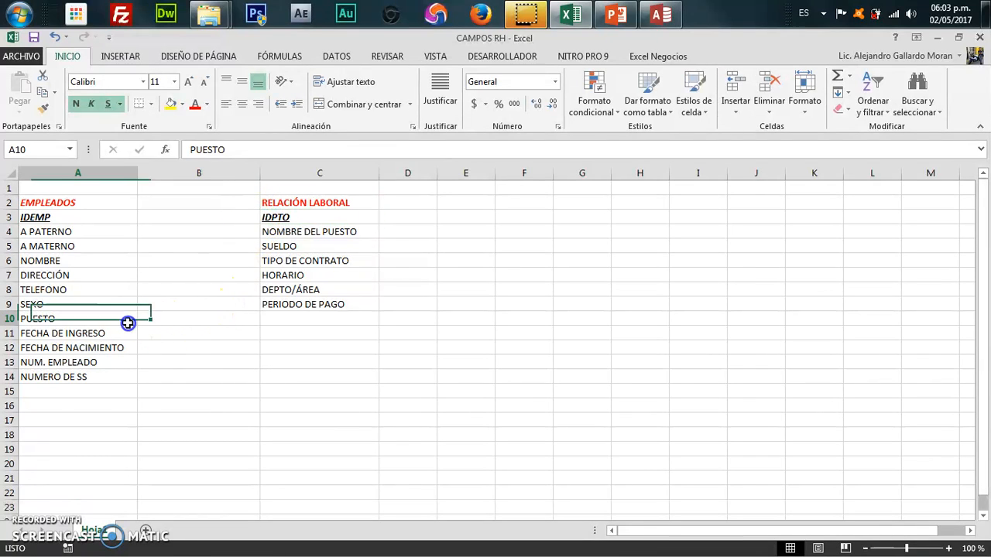
left_click(160, 319)
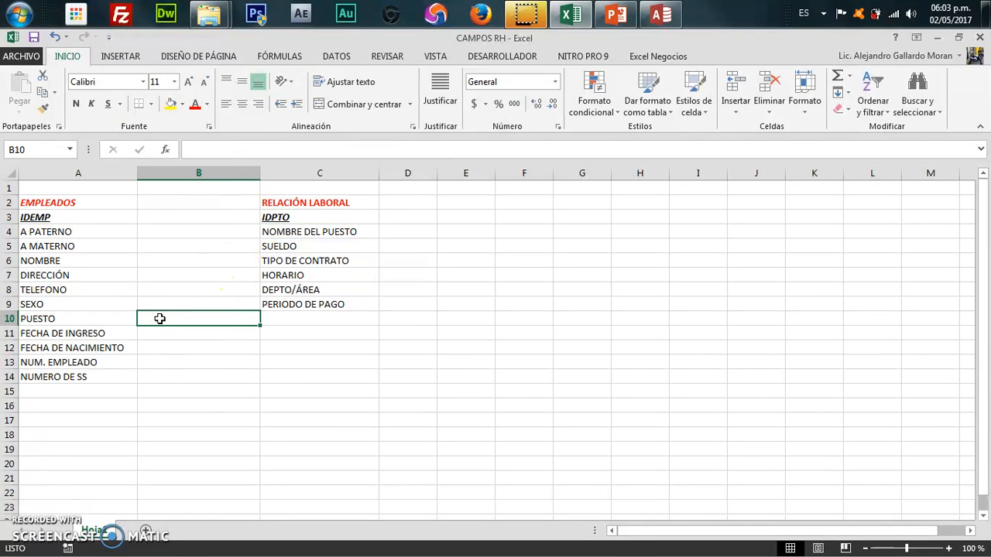
left_click(318, 217)
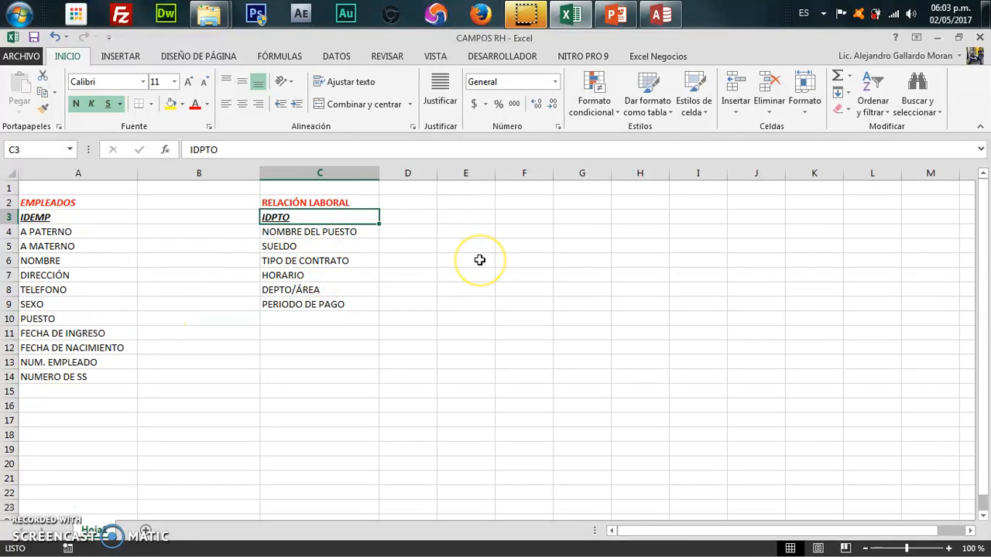